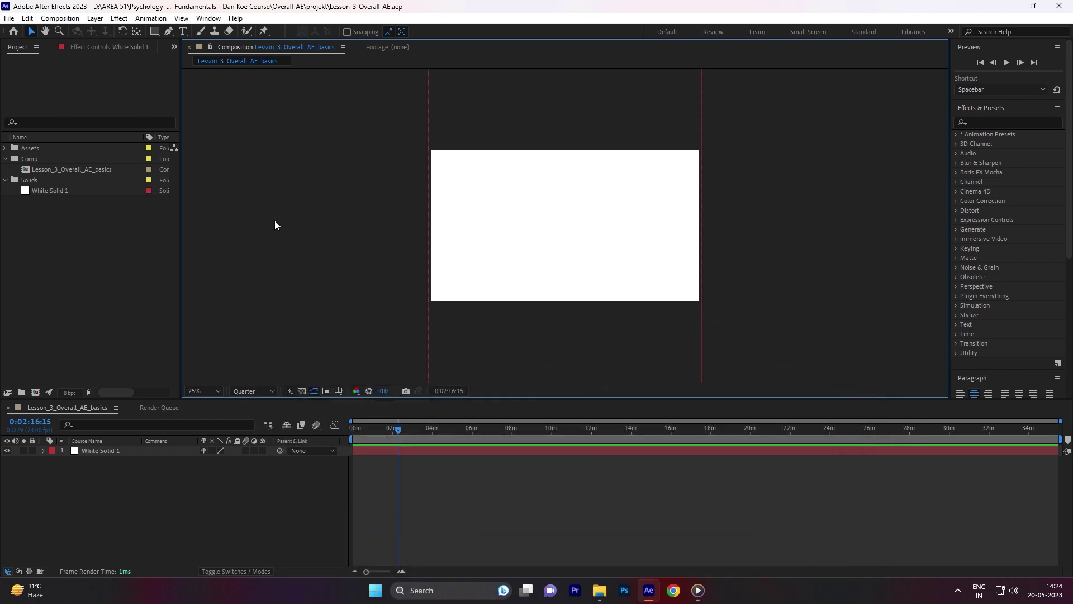
- Start a fresh, empty After Effects project, then minimize everything to the desktop
key(ctrl+alt+n)
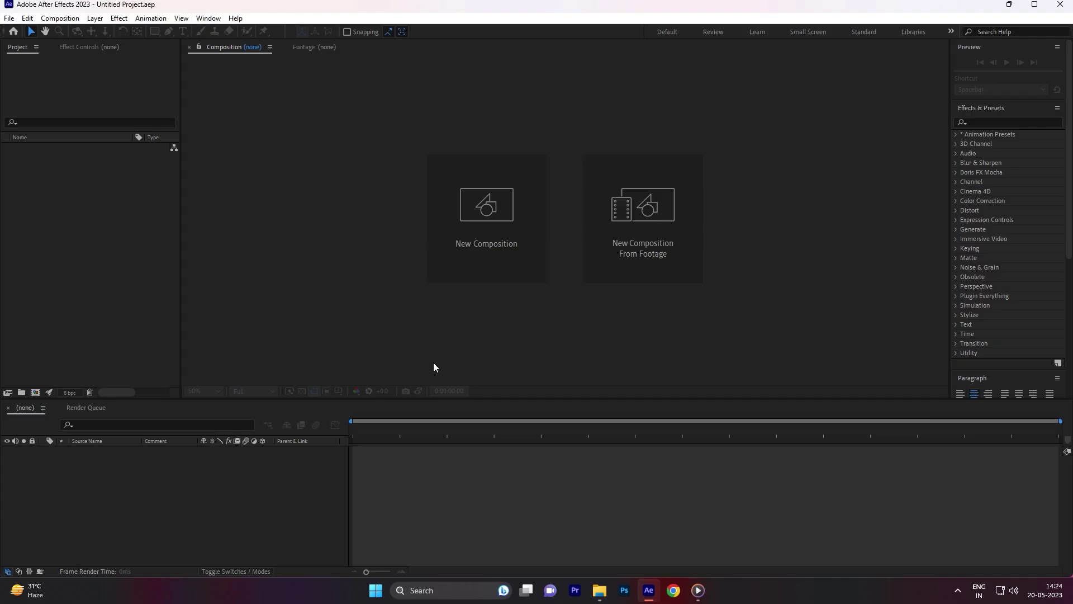
key(super+d)
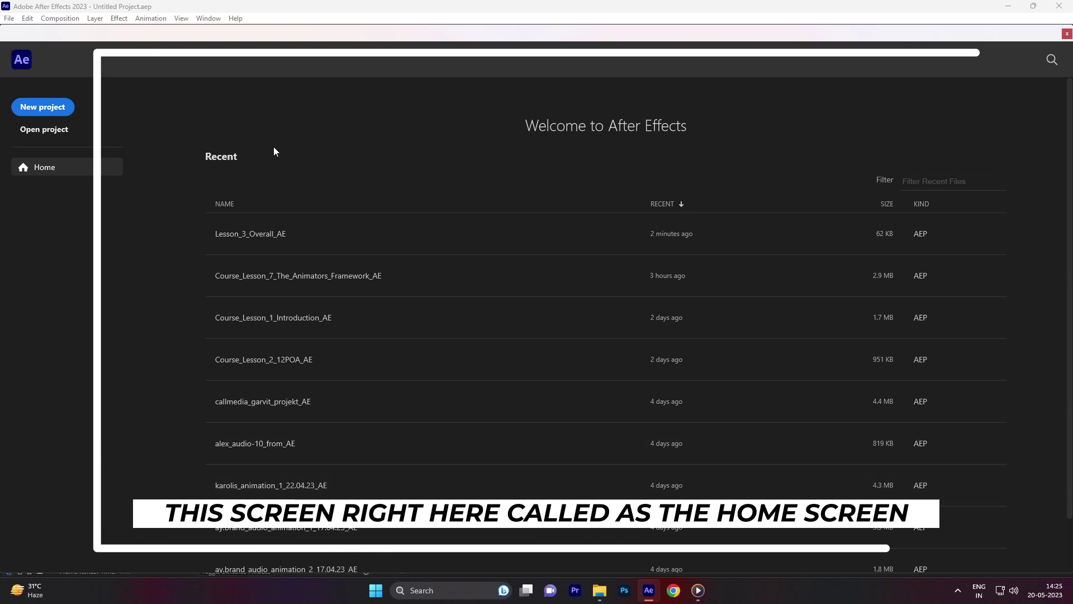
- Scroll through the Recent projects list on the Home screen
scroll(263, 213, down, 1)
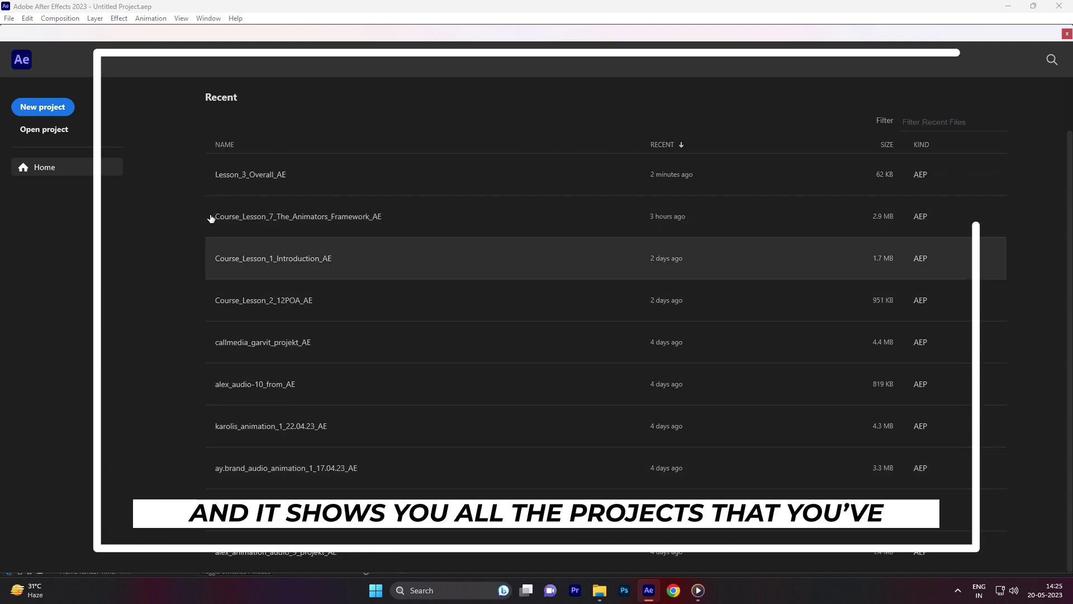
scroll(241, 179, up, 1)
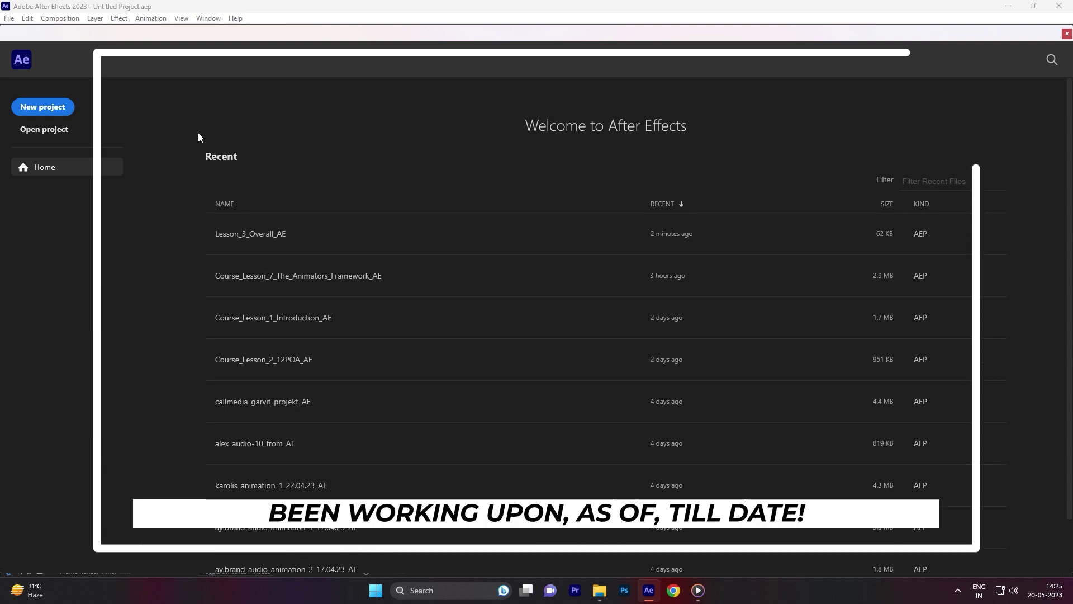
click(55, 104)
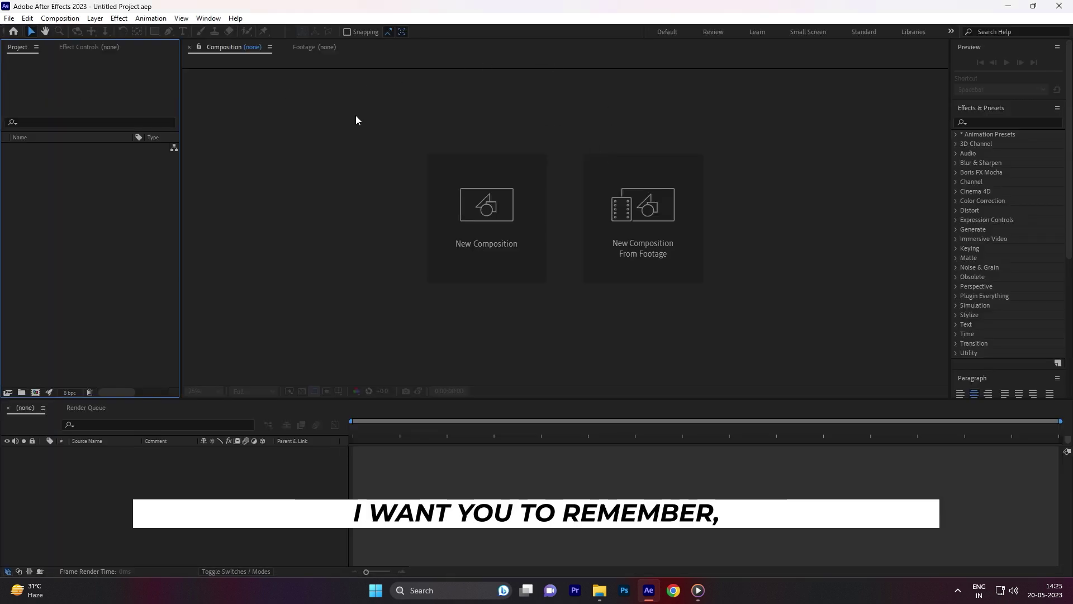
click(326, 200)
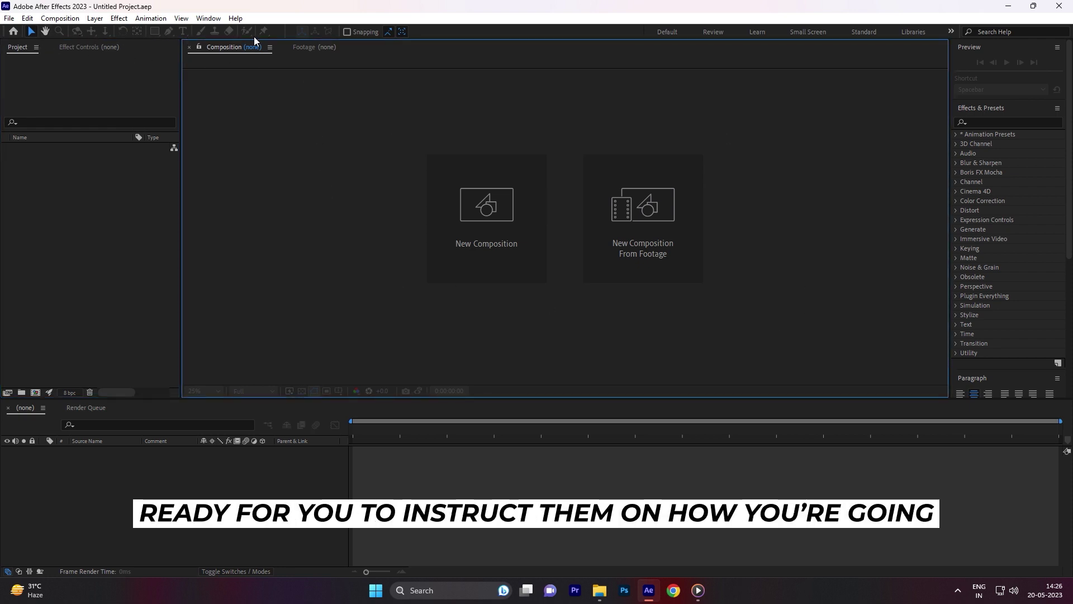
click(126, 77)
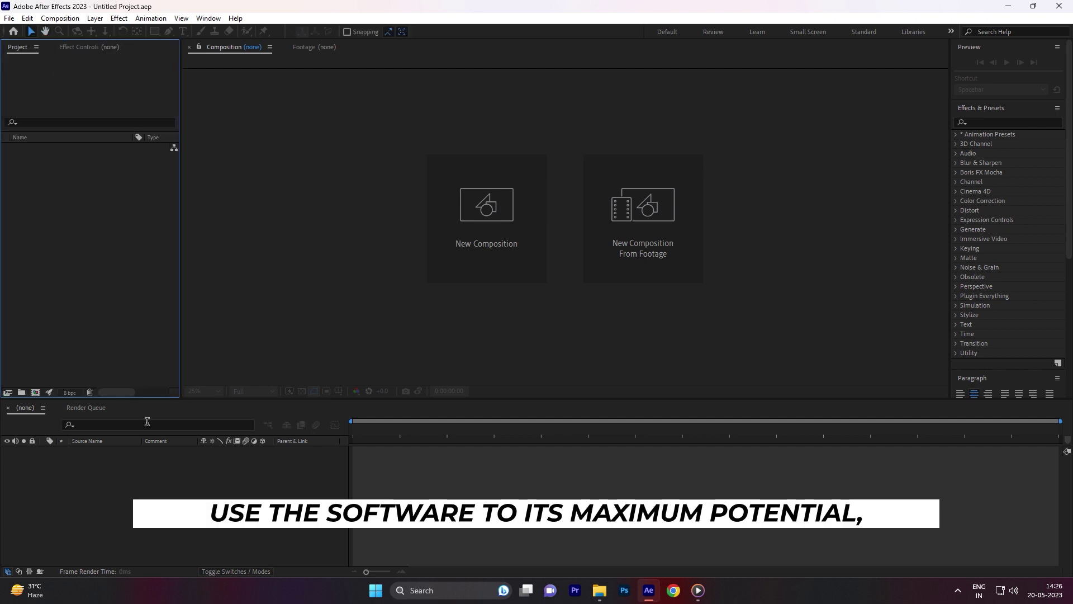
click(425, 422)
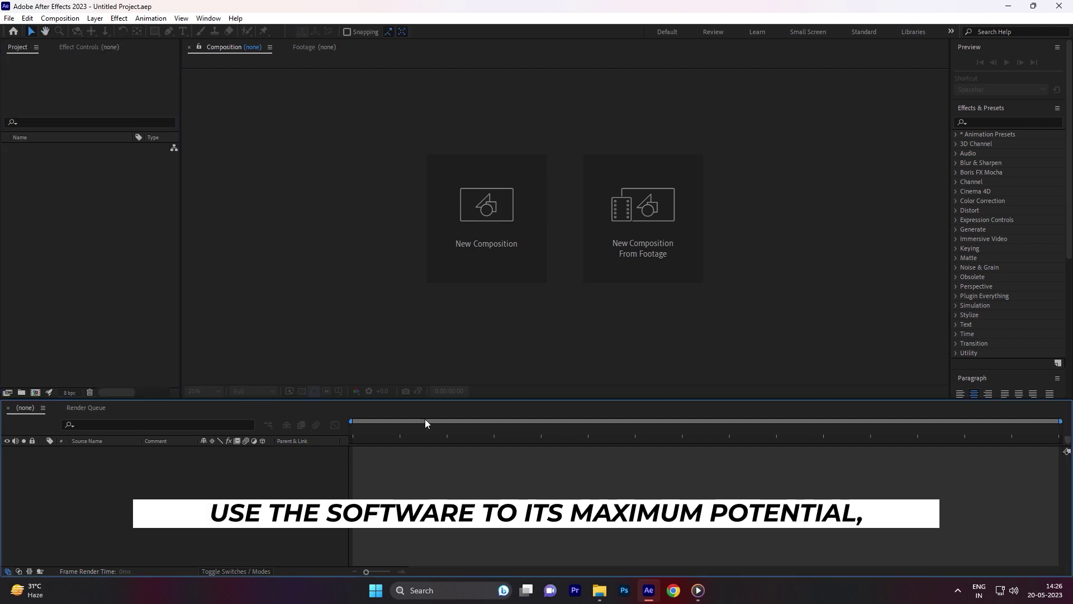
click(1028, 95)
click(998, 78)
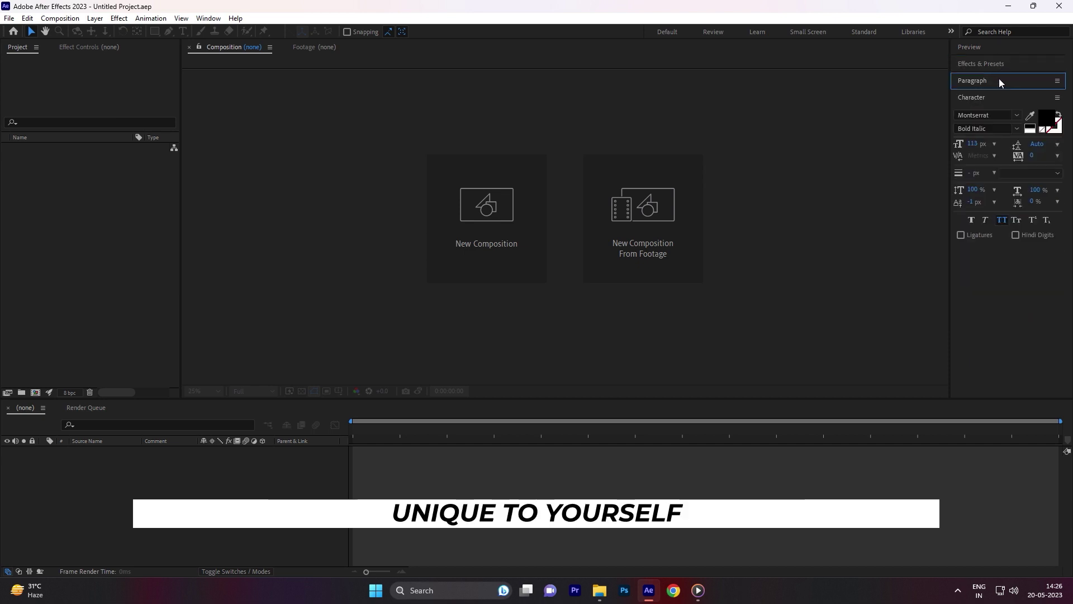
click(991, 97)
click(991, 98)
click(991, 82)
click(991, 63)
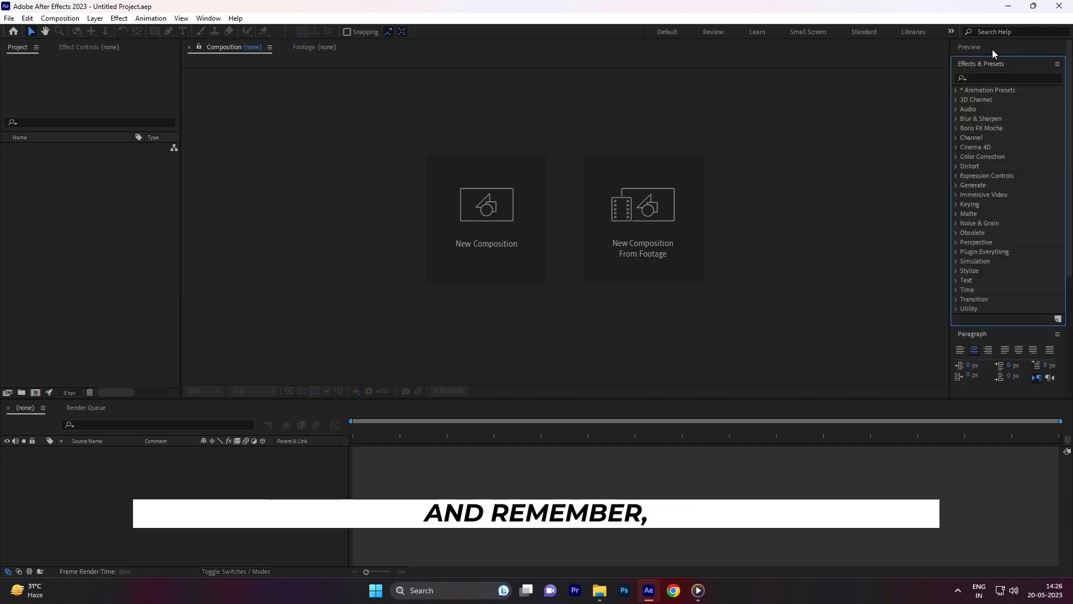
click(991, 50)
click(409, 134)
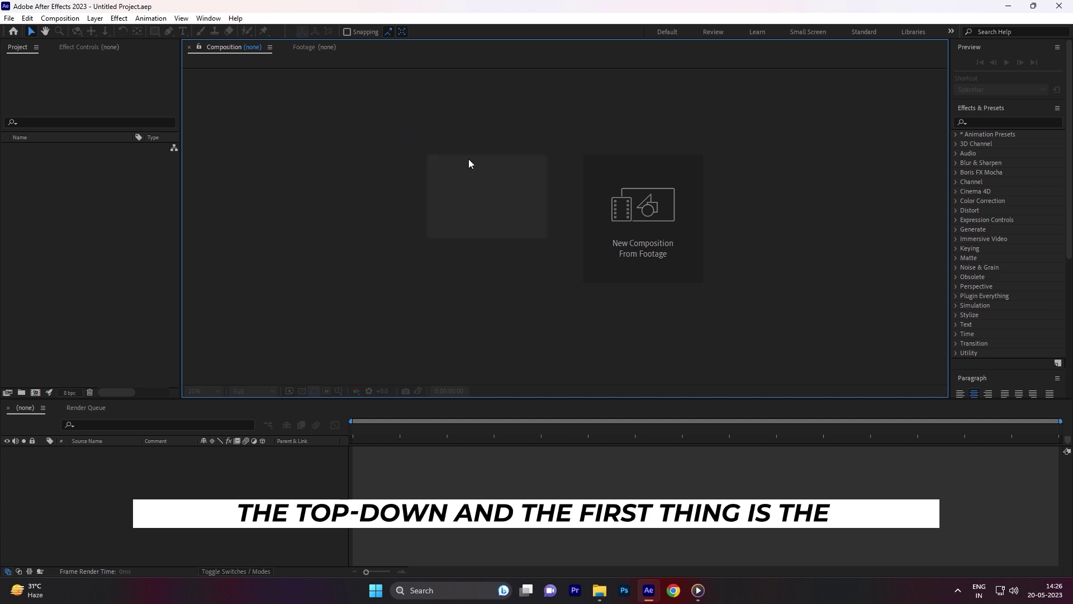
click(9, 19)
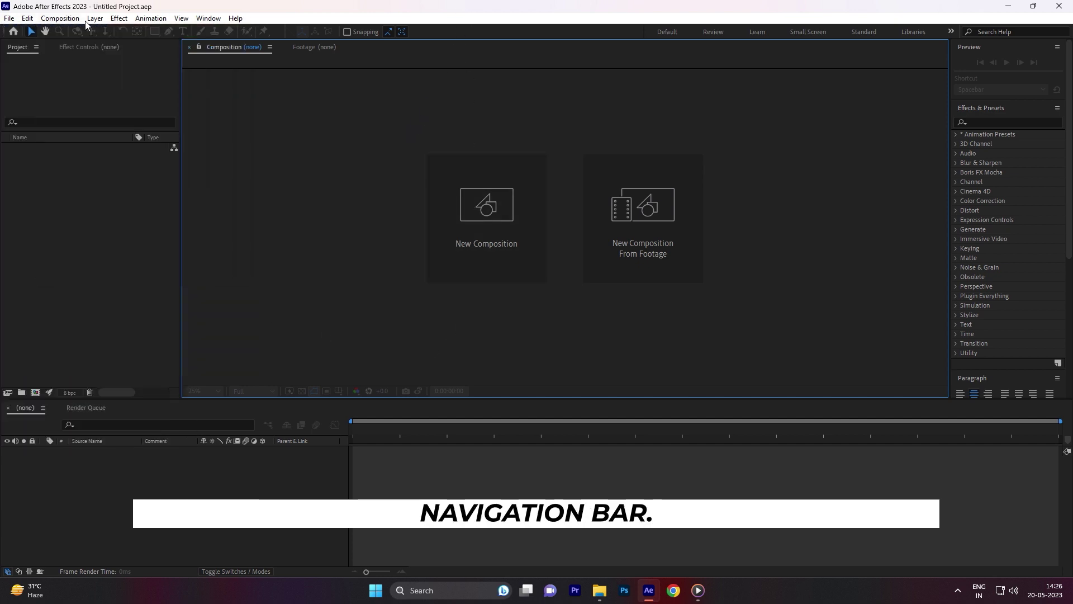
mouse_move(238, 19)
click(18, 21)
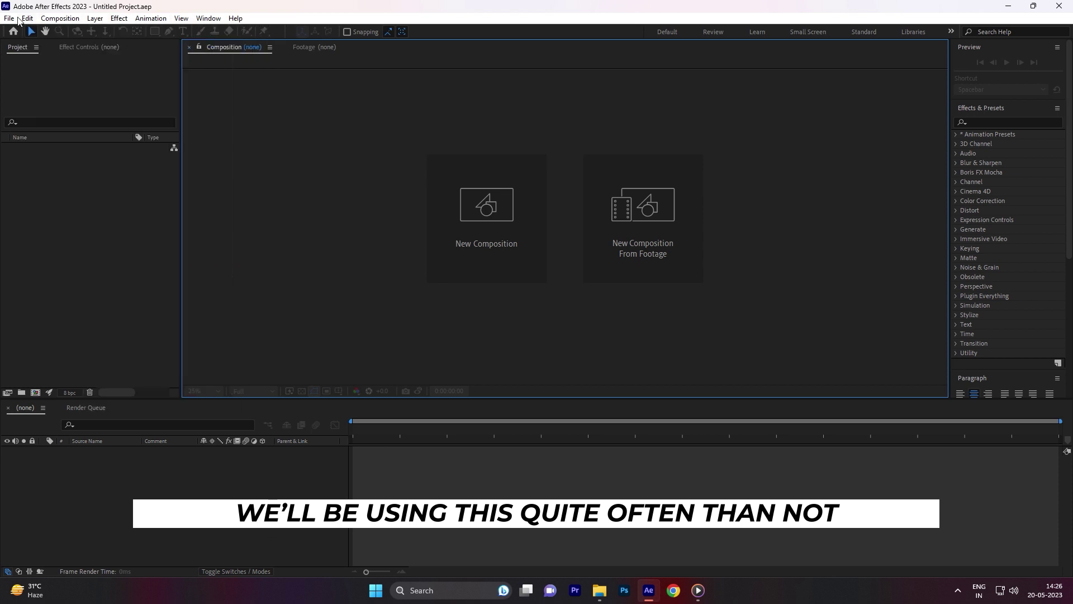
click(119, 19)
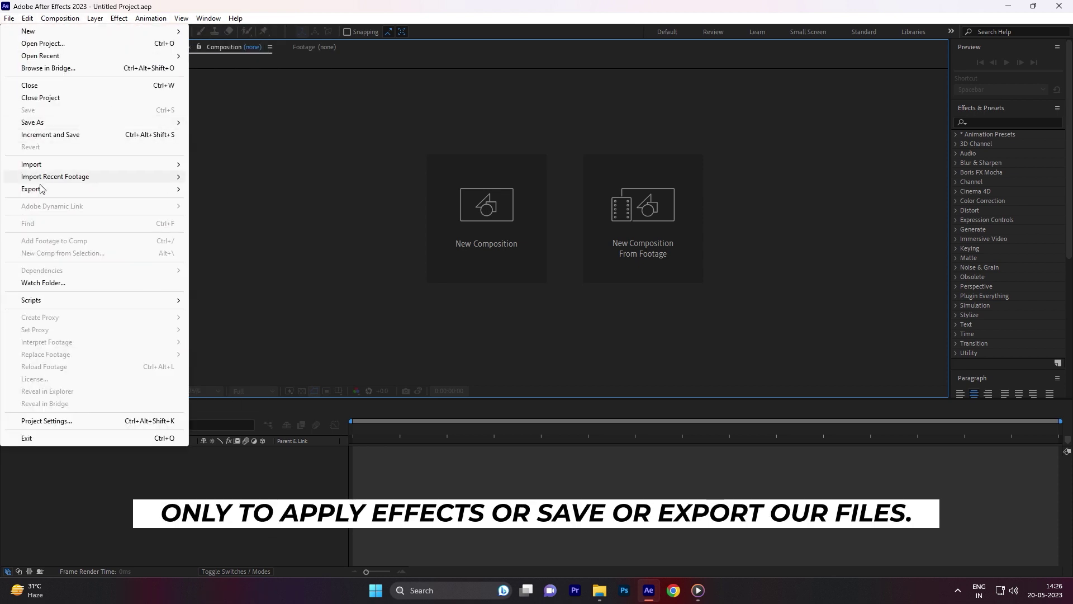
mouse_move(51, 190)
click(261, 167)
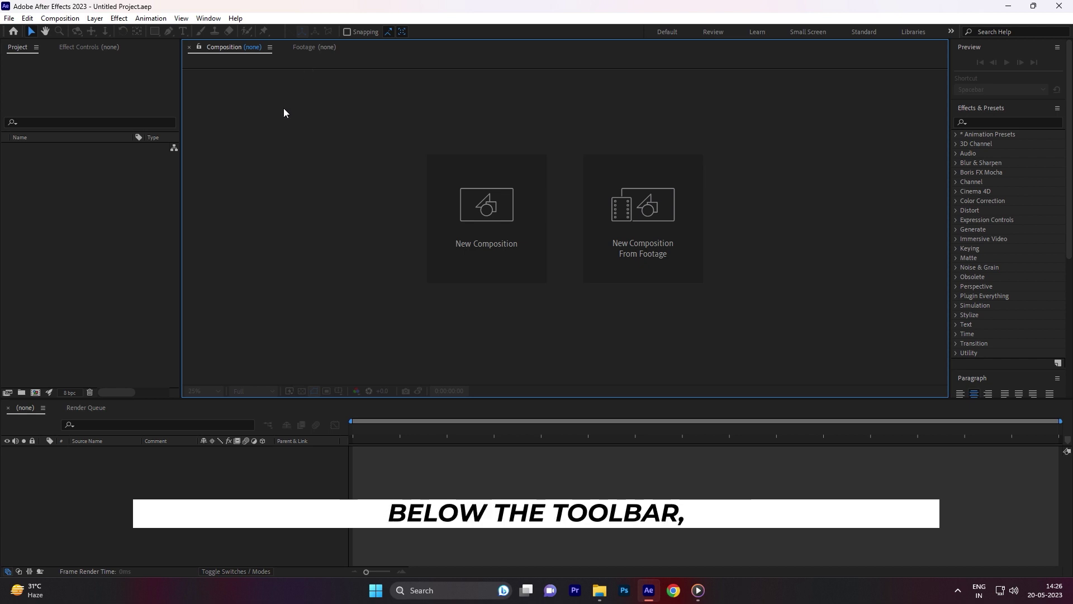
click(99, 197)
click(344, 198)
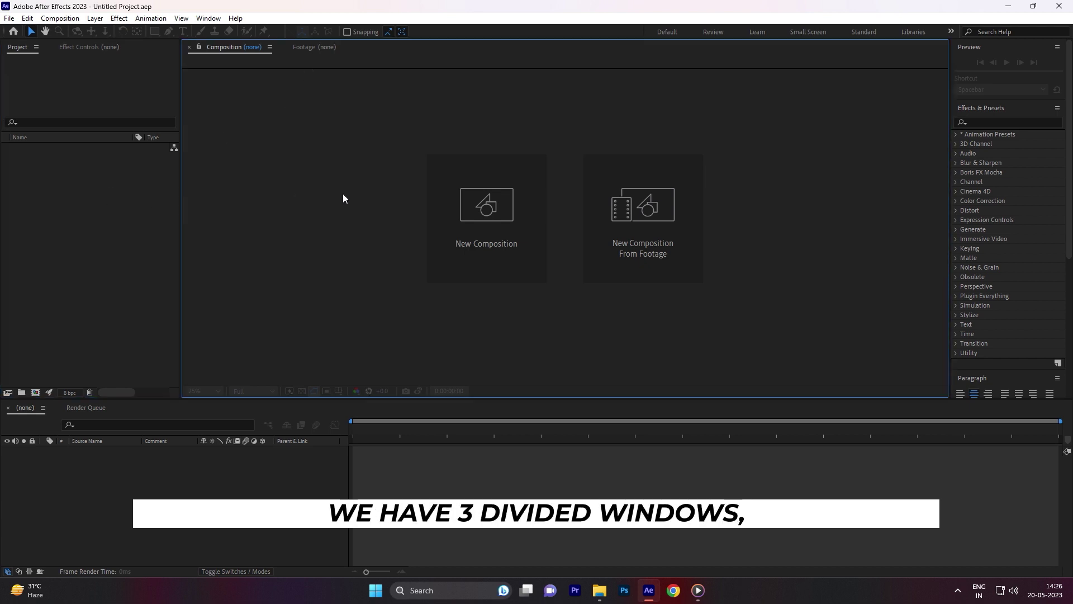
click(1036, 83)
click(1036, 80)
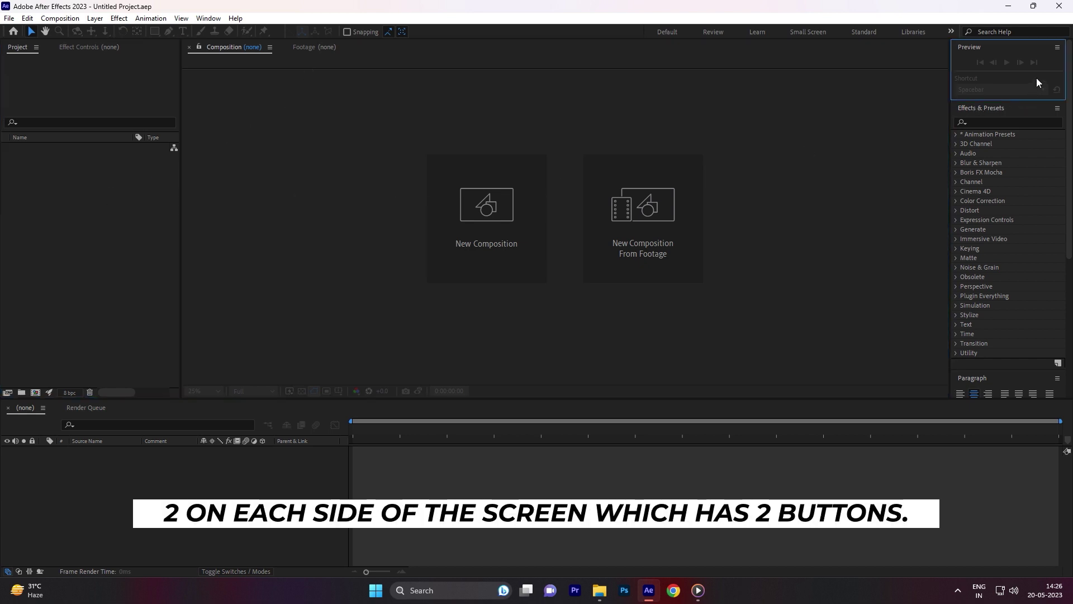
click(765, 117)
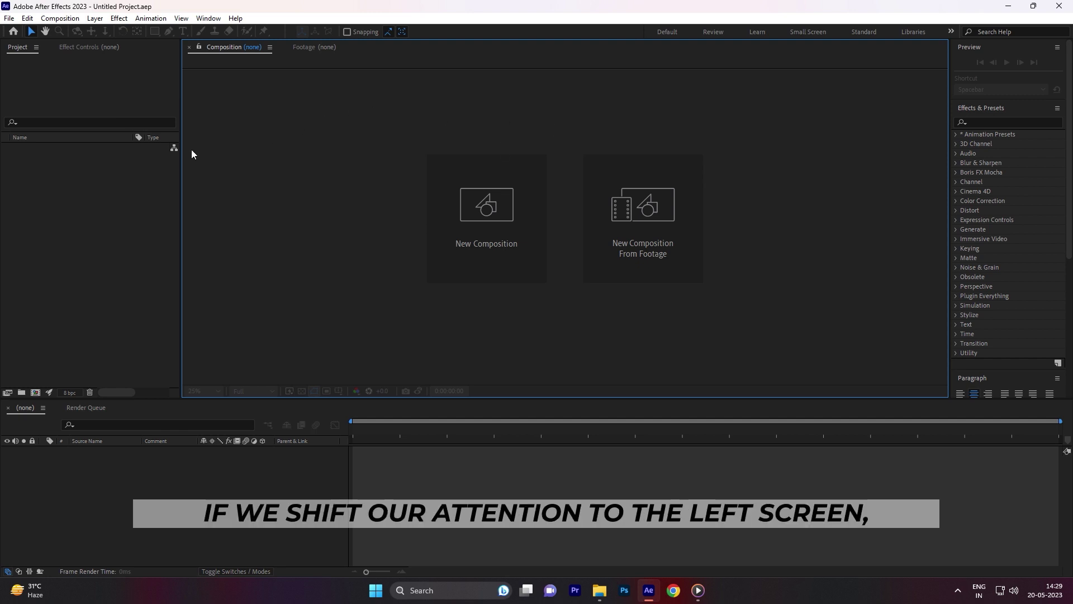
click(117, 175)
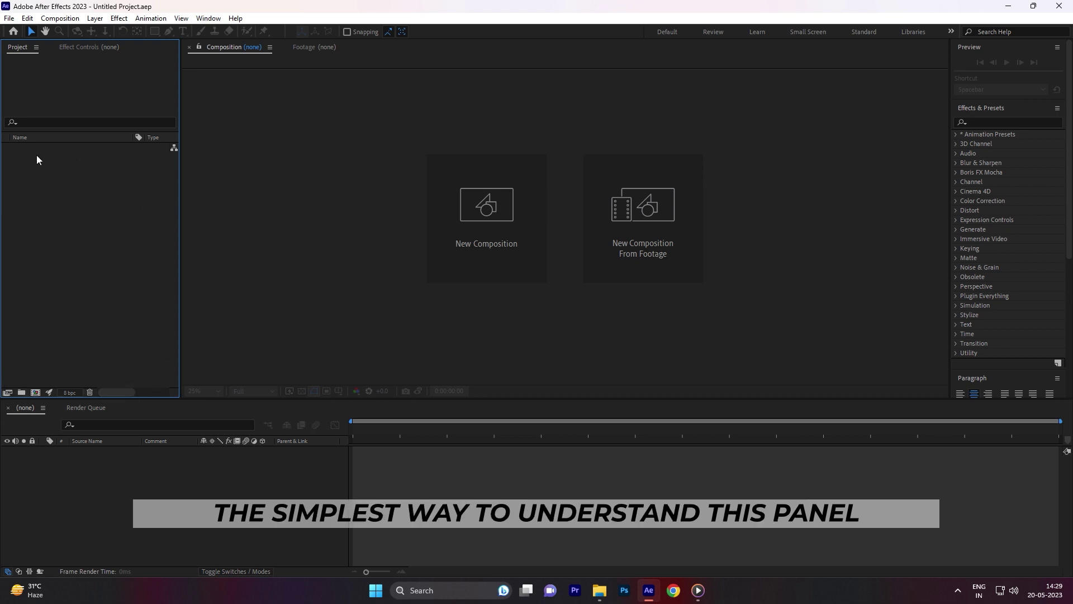
click(22, 391)
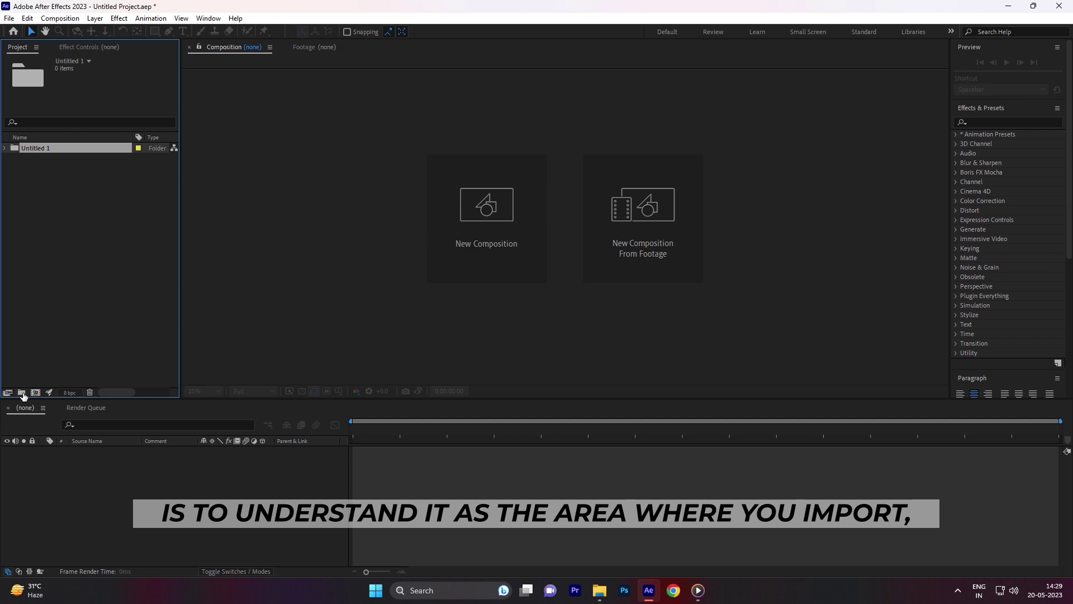
text(asdasdas)
click(74, 341)
click(23, 392)
text(asd)
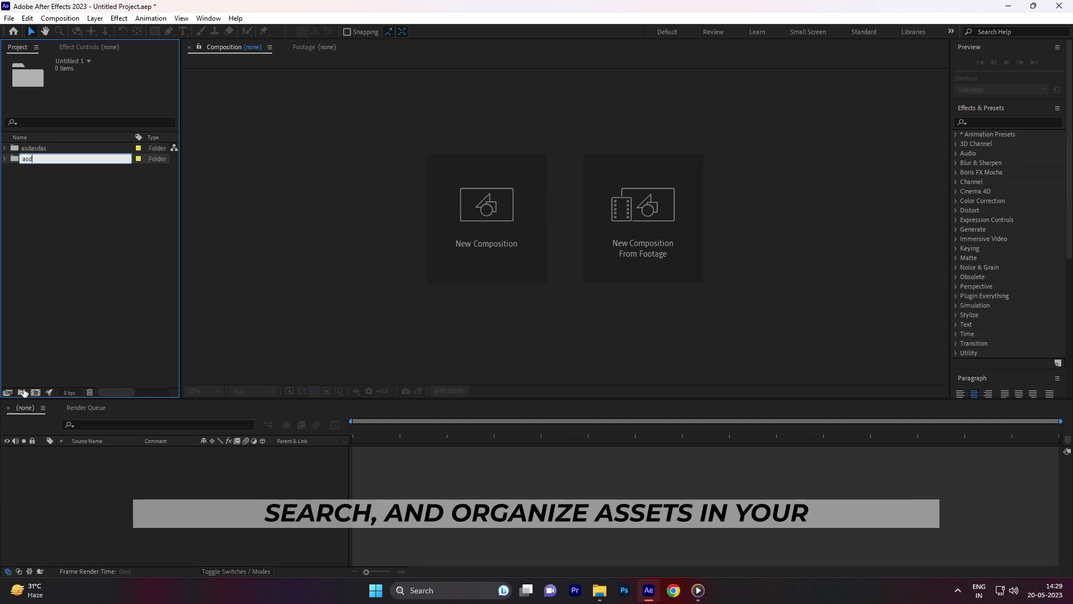
text(asdasd)
click(58, 351)
drag(7, 159, 28, 149)
click(5, 148)
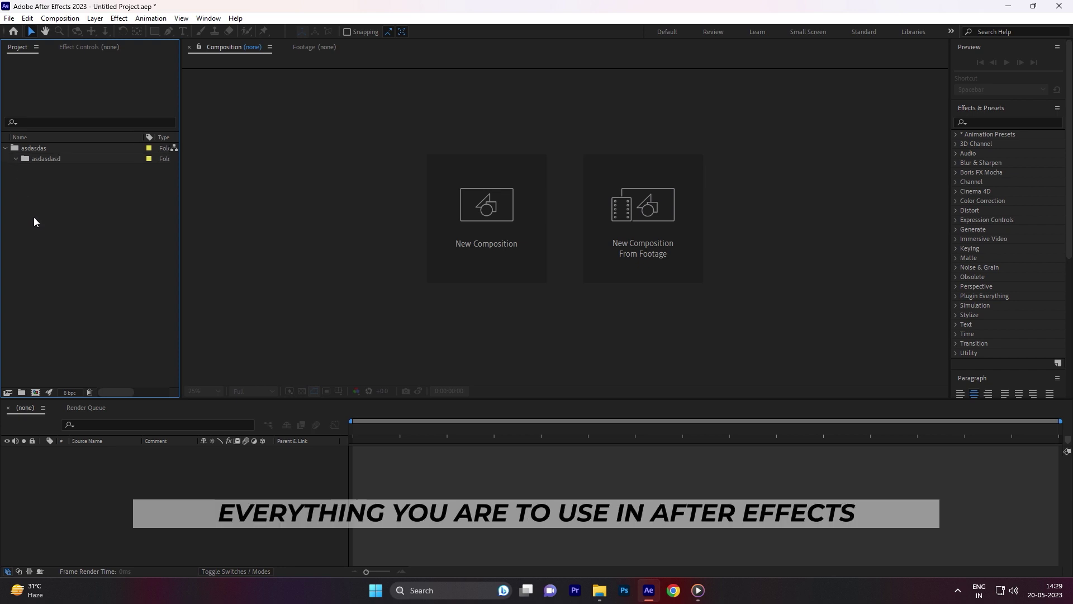
click(31, 148)
right_click(41, 148)
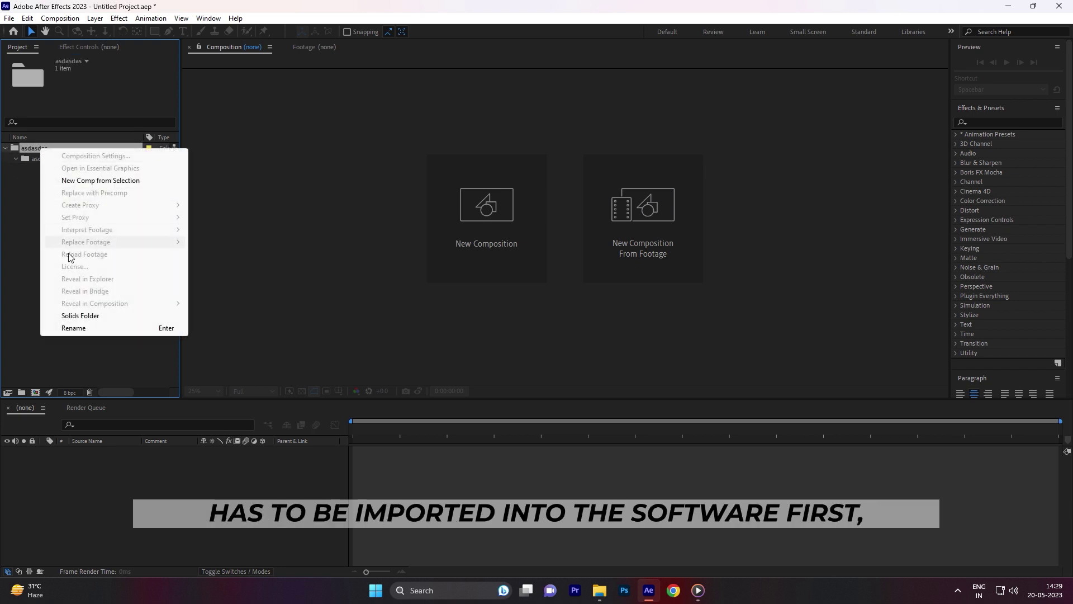
click(32, 185)
click(45, 148)
key(Delete)
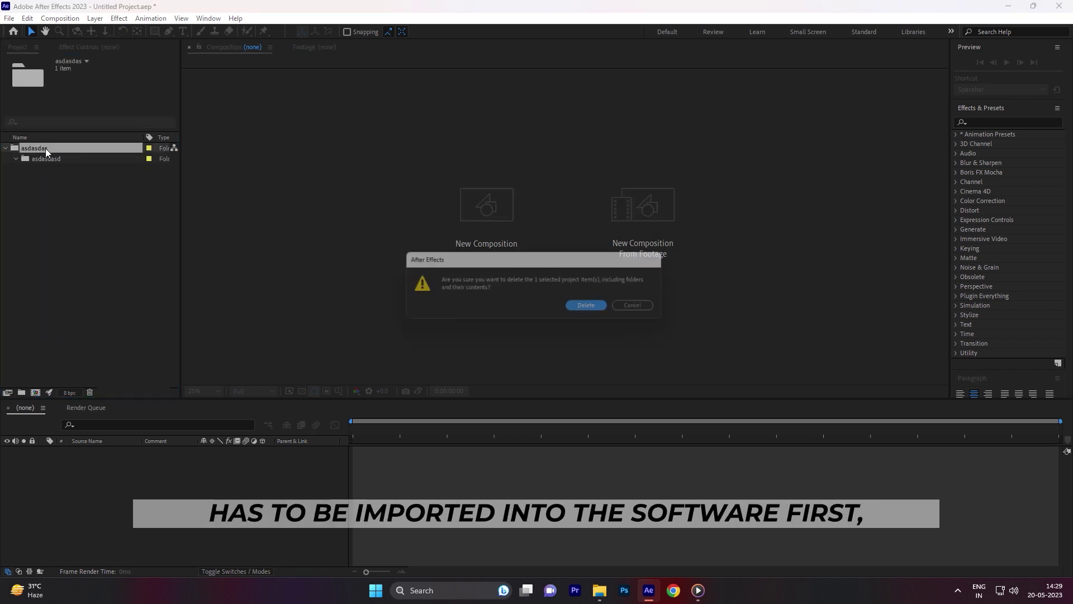
click(581, 308)
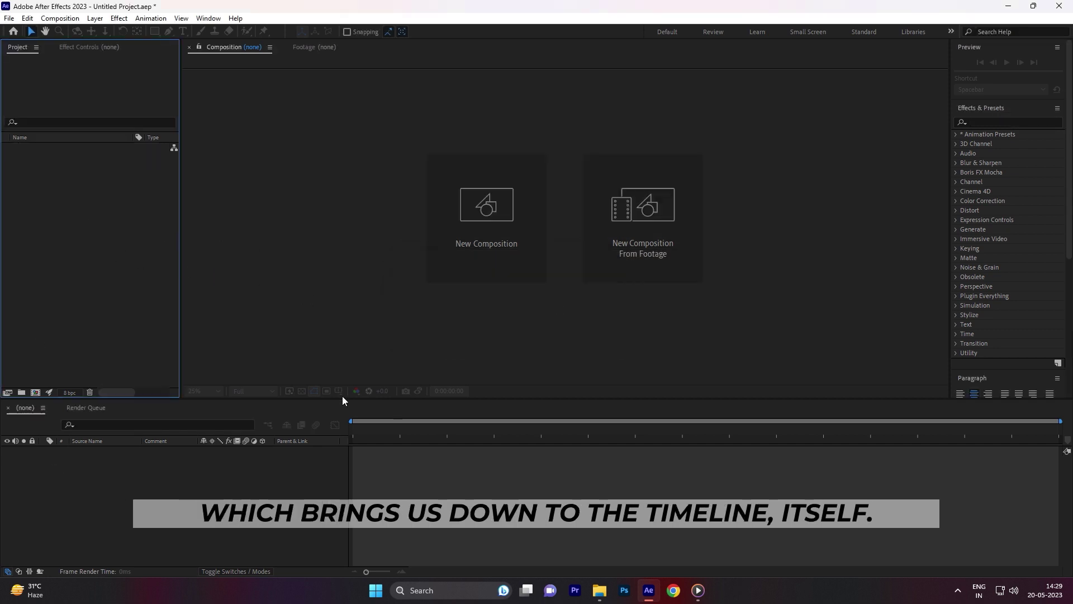
click(186, 502)
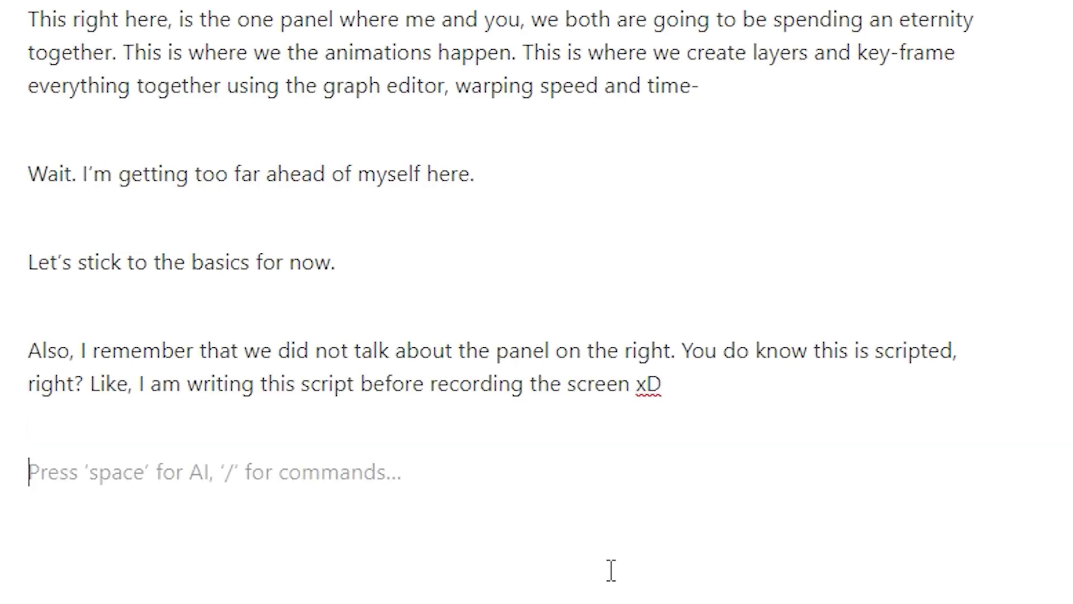
- Type 'To start your animation journey, we are to create the co' into the Notion script
text(To start your animation journey, we are to create the co)
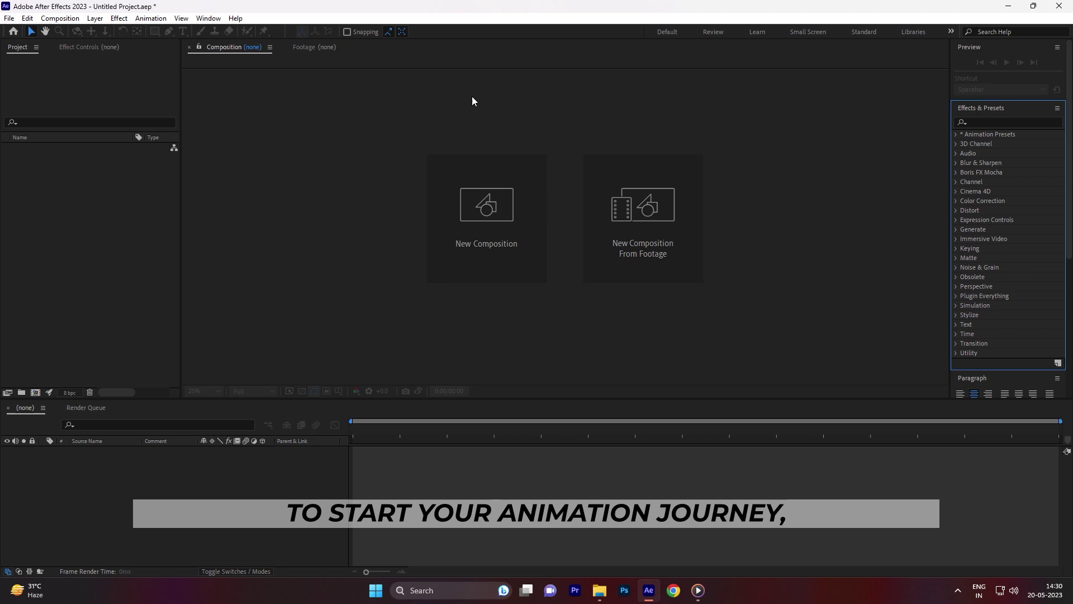
- Open new Composition Settings and review its presets, pixel aspect ratio, Advanced and 3D Renderer tabs
click(403, 100)
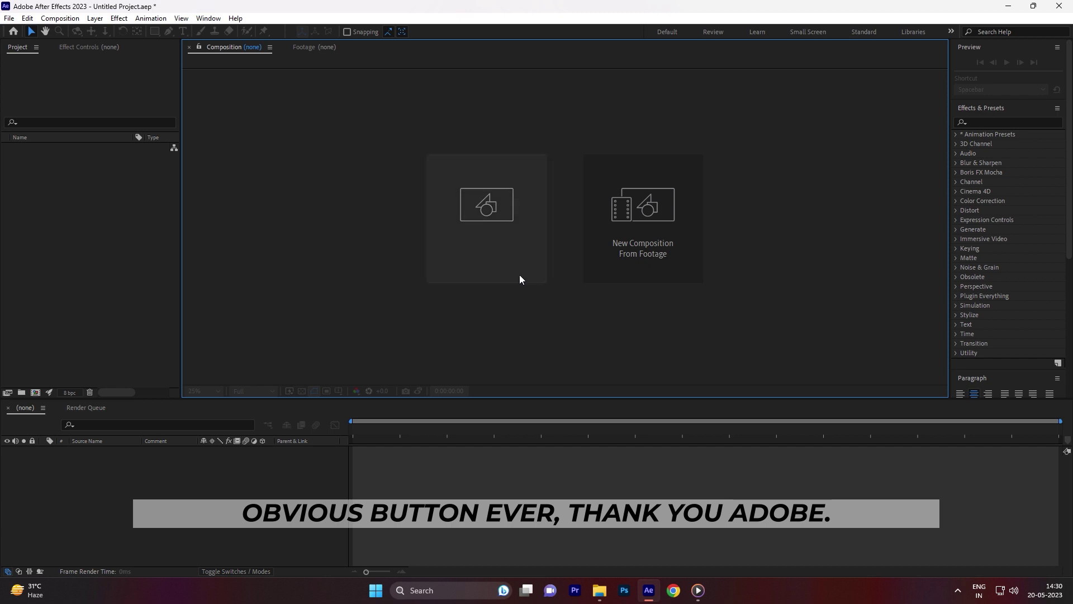
click(499, 235)
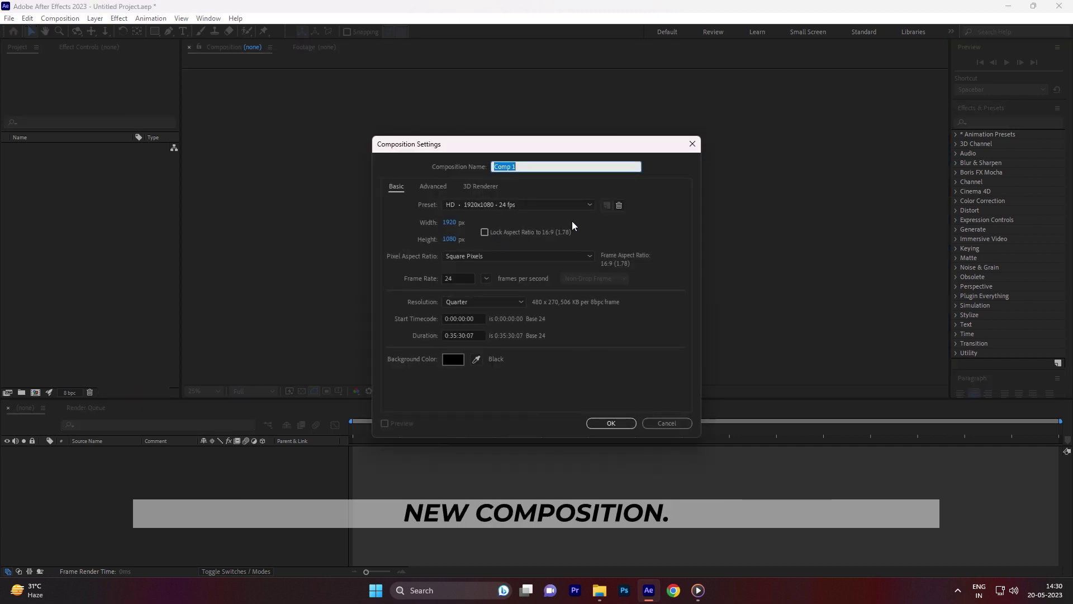
click(562, 208)
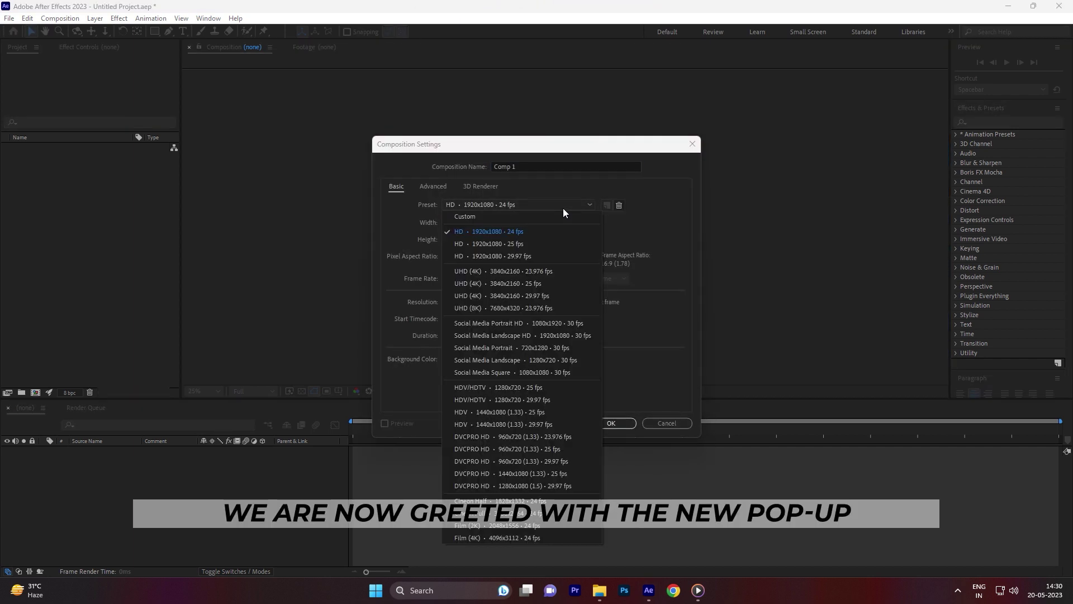
click(564, 202)
click(494, 258)
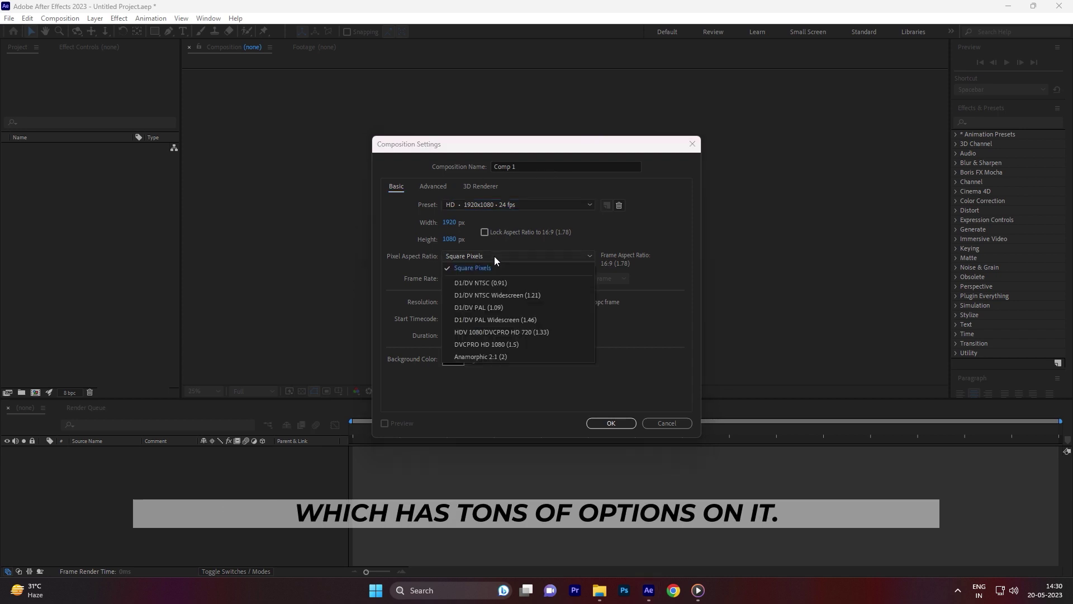
click(494, 256)
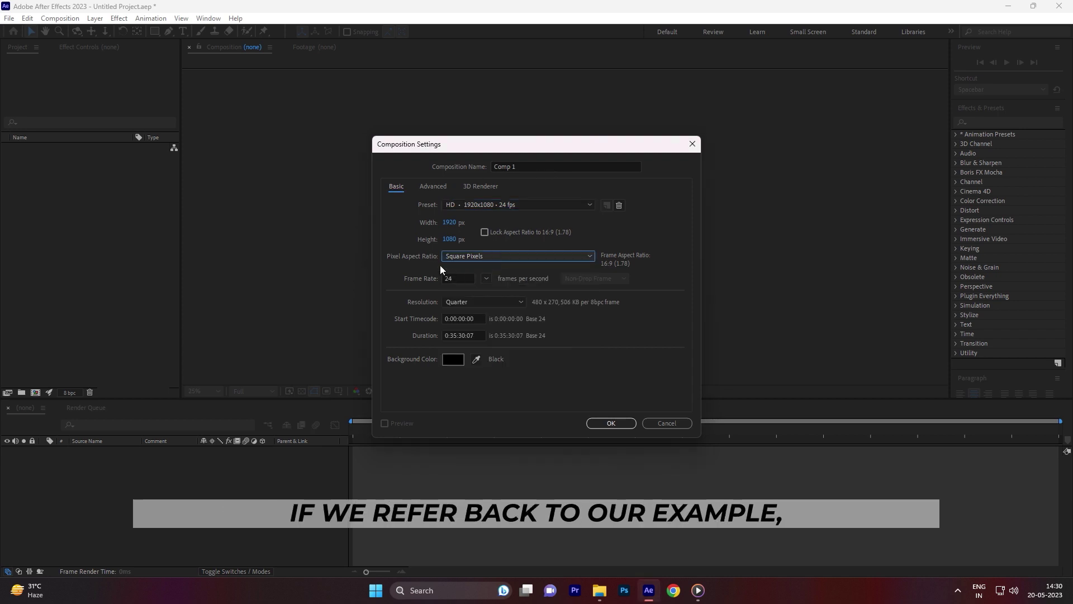
click(436, 186)
click(480, 186)
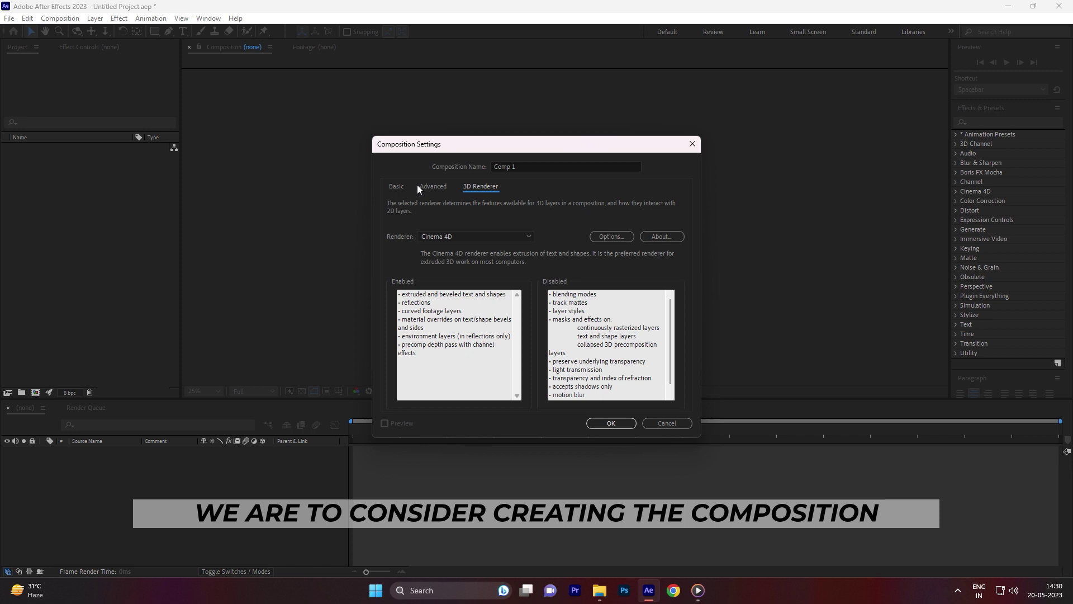
click(401, 186)
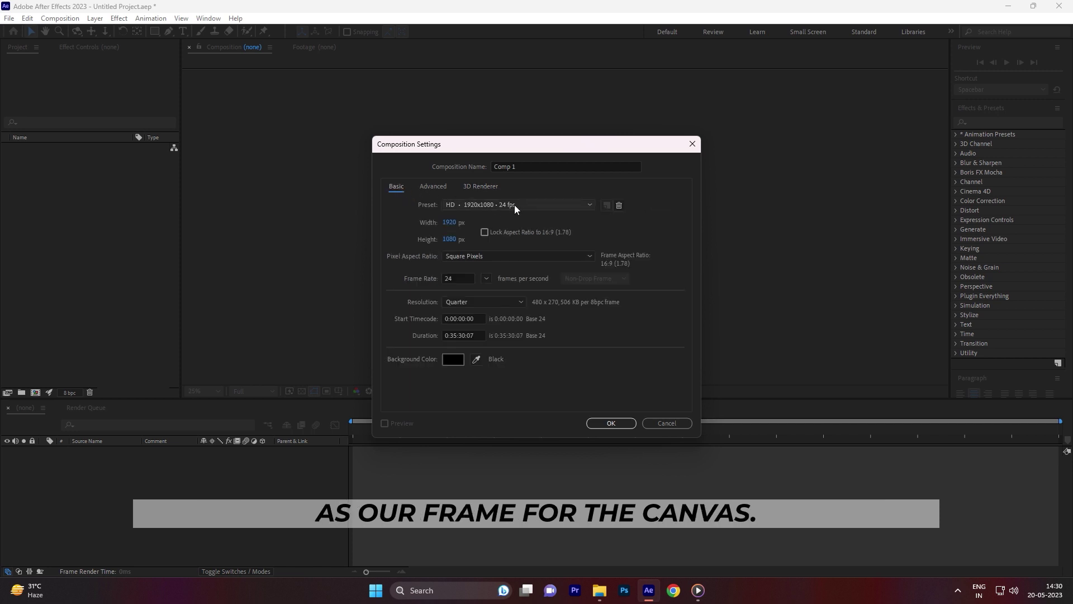
- Name the composition Lesson_3, apply Social Media Portrait HD 1080x1920 30 fps, and create it
drag(527, 168, 477, 166)
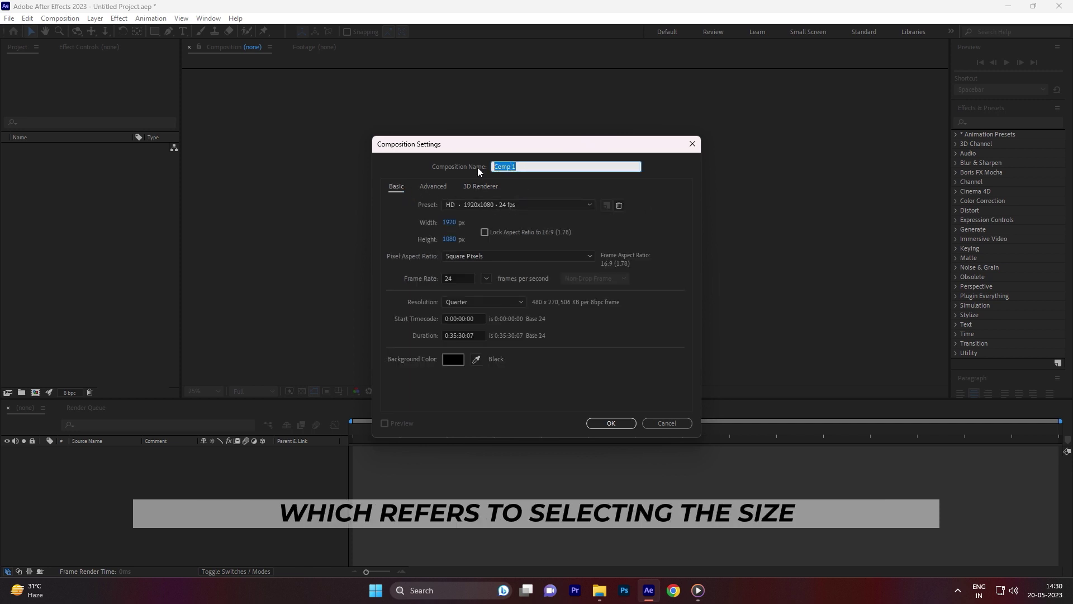
text(Lesson)
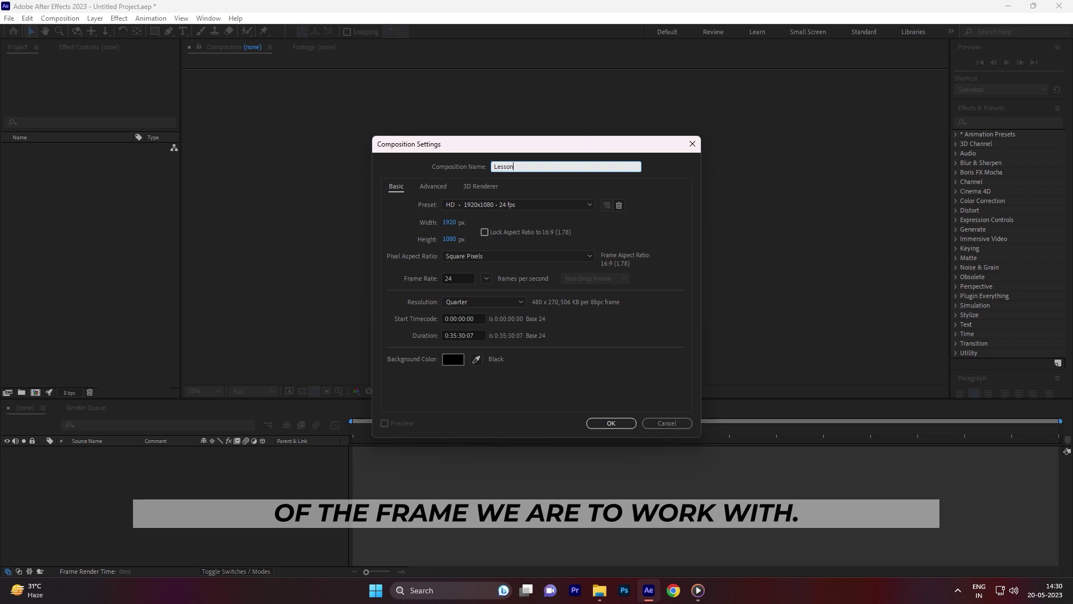
text(_3)
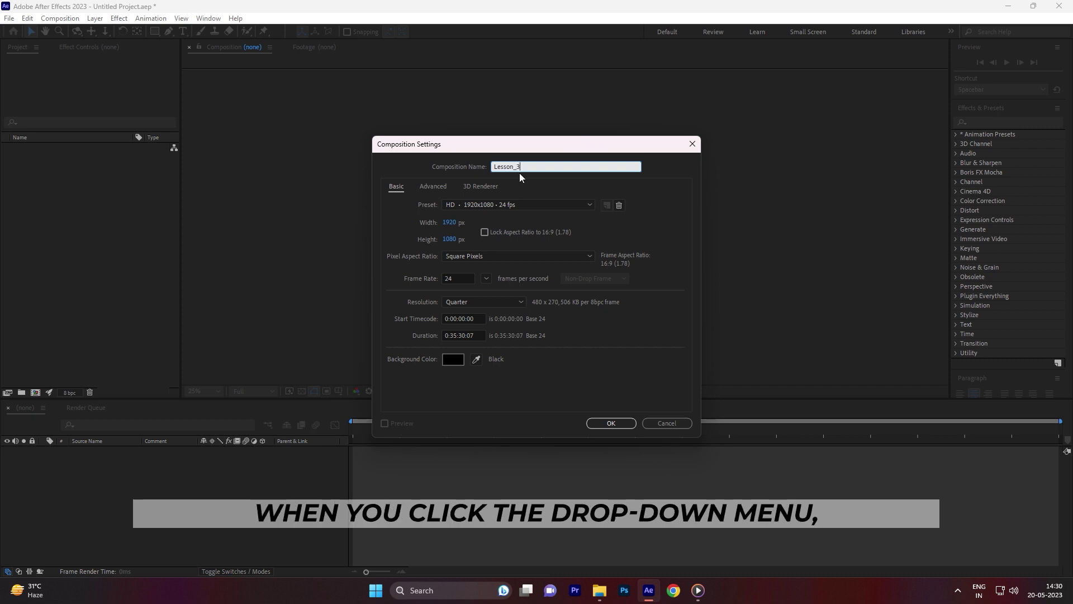
click(544, 205)
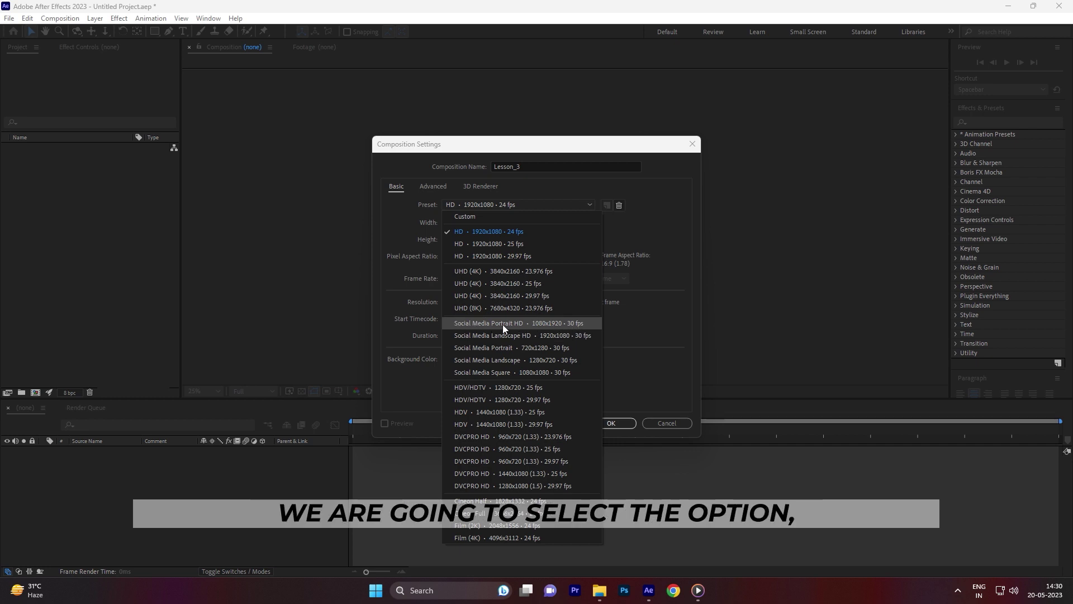
click(528, 324)
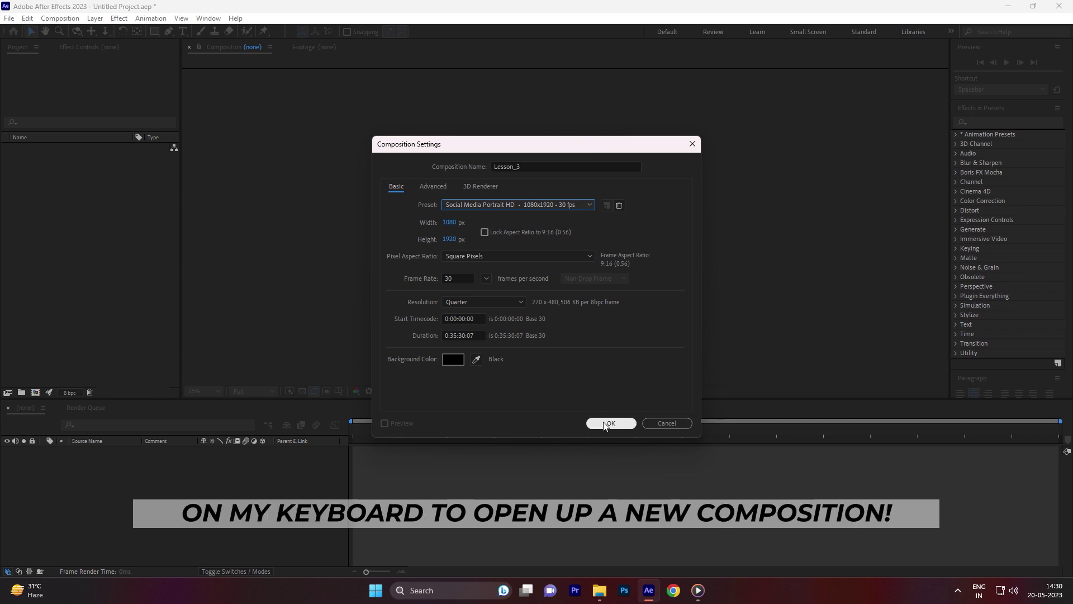
click(603, 425)
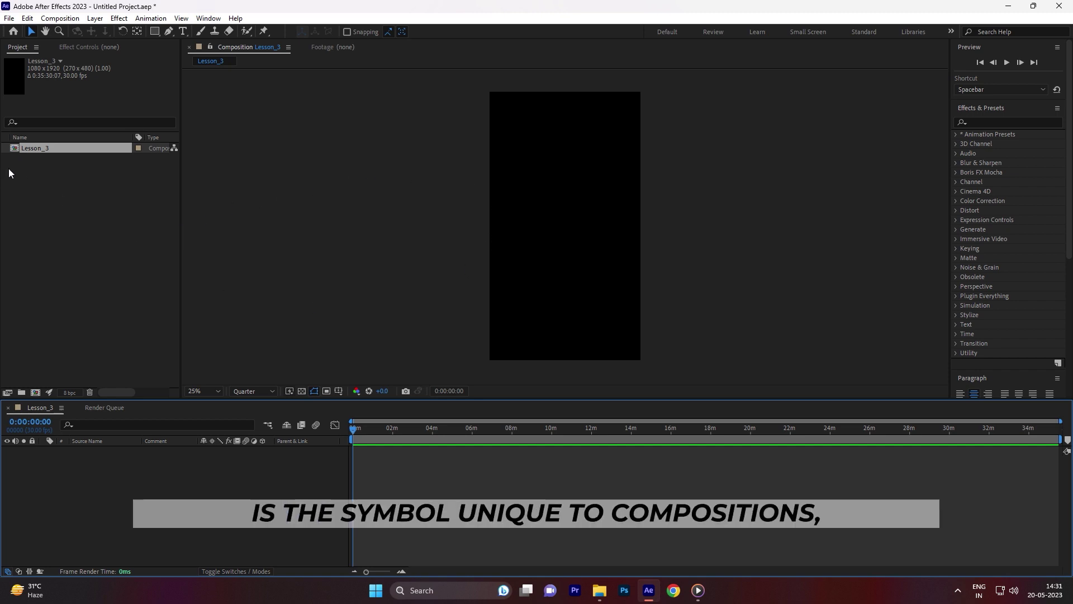
- Magnify the Project panel to inspect Lesson_3, then restore normal magnification
key(super+plus)
key(super+plus)
key(super+plus)
key(super+plus)
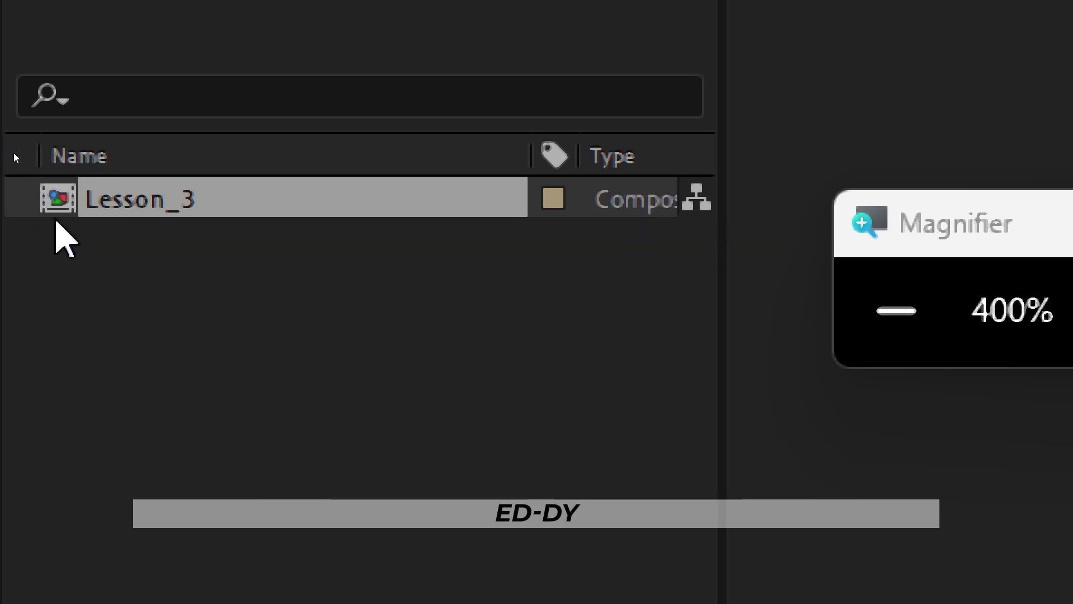
key(super+Escape)
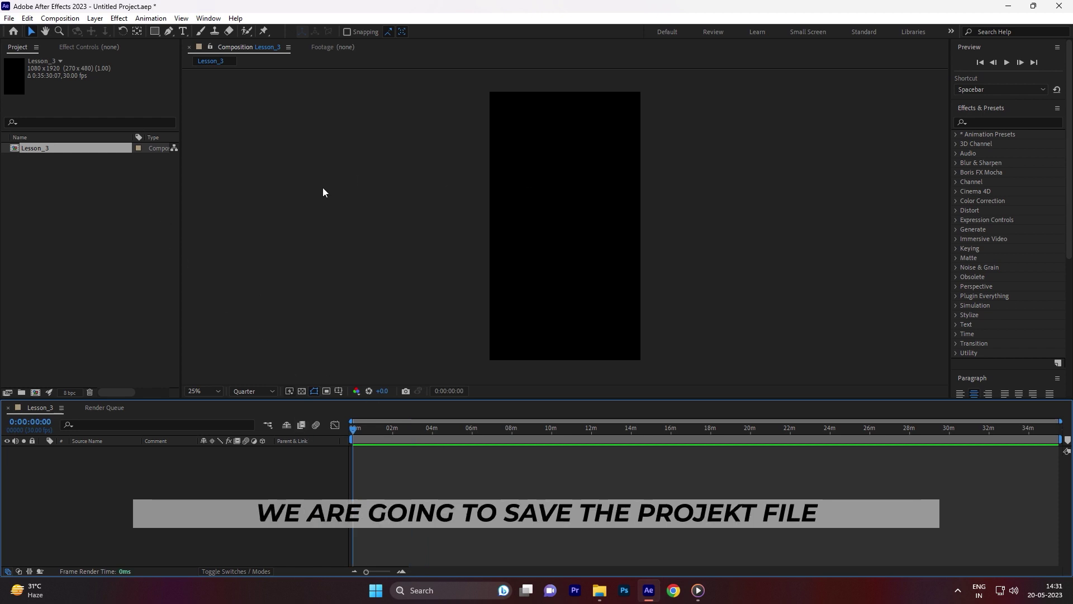
- Save the project as Lesson_3_Overall_AE_1 in the projekt folder
key(super+d)
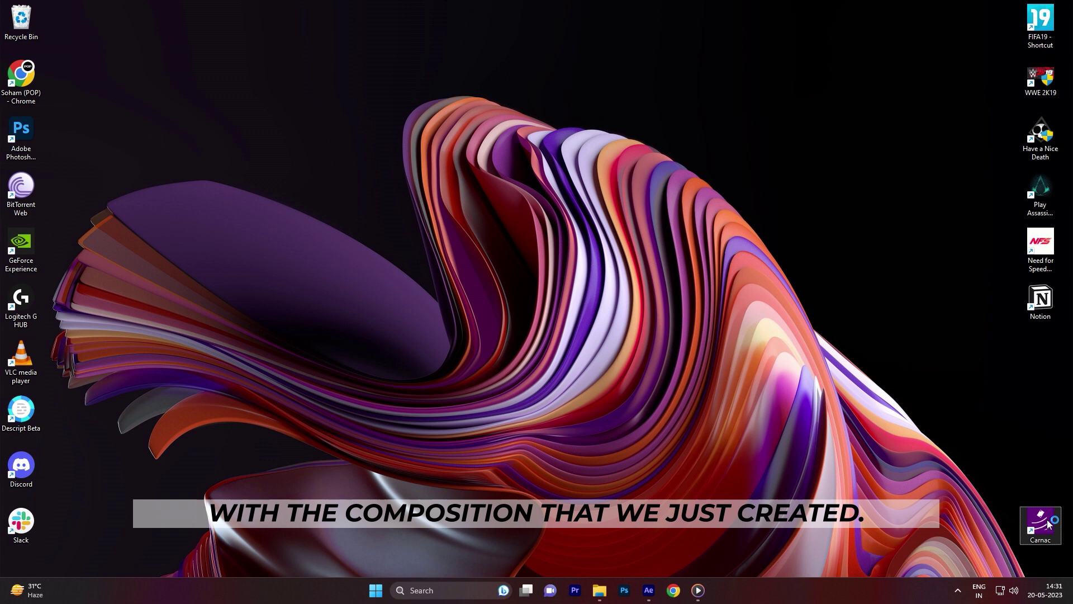
key(alt+Tab)
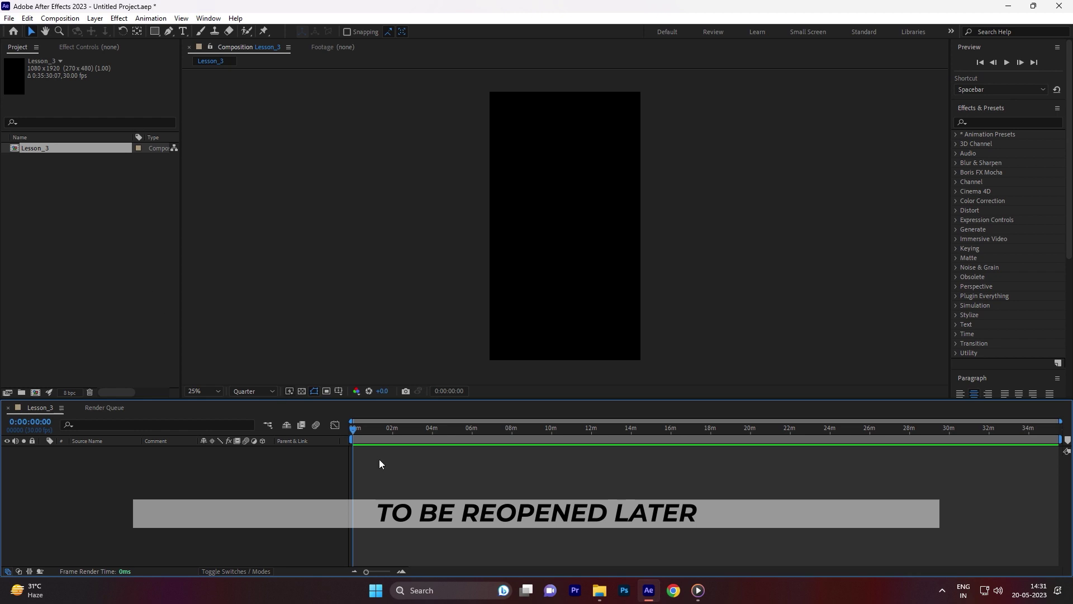
key(ctrl+shift+s)
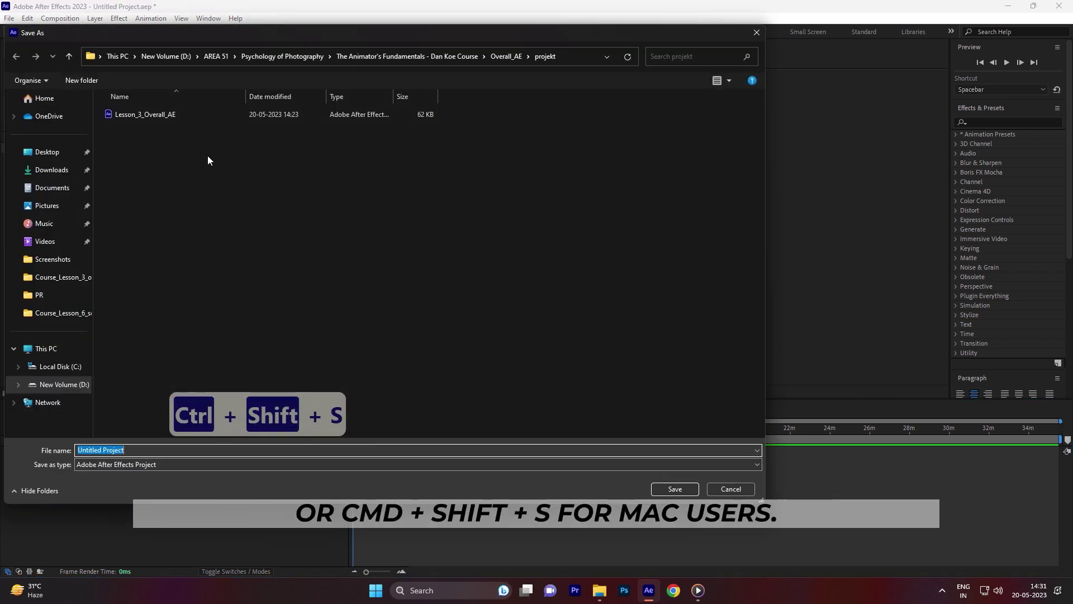
click(137, 115)
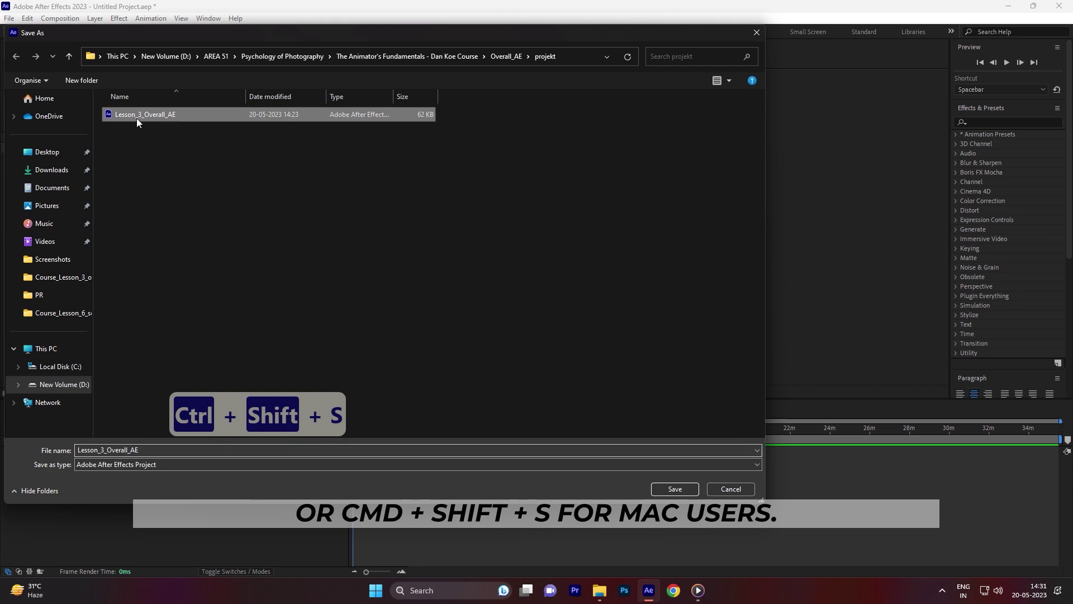
click(168, 449)
key(Right)
text(_)
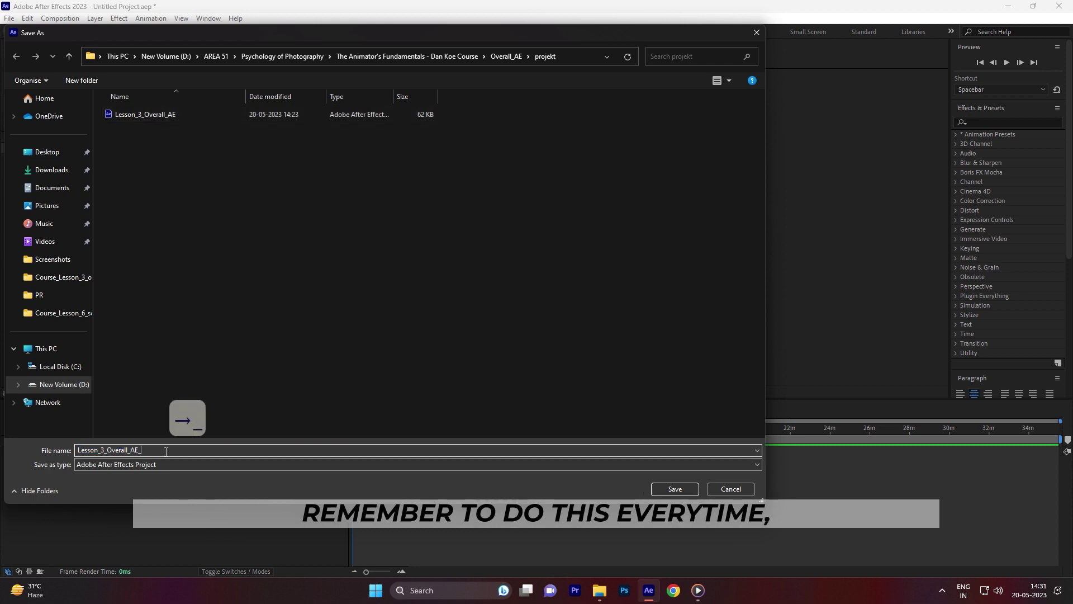
text(1)
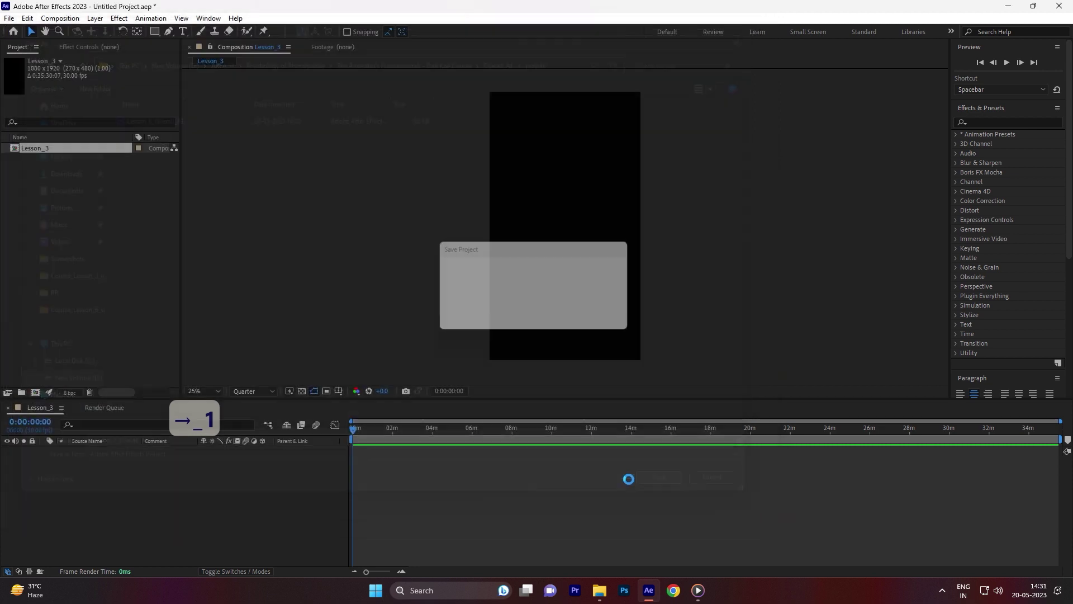
click(668, 489)
key(ctrl+s)
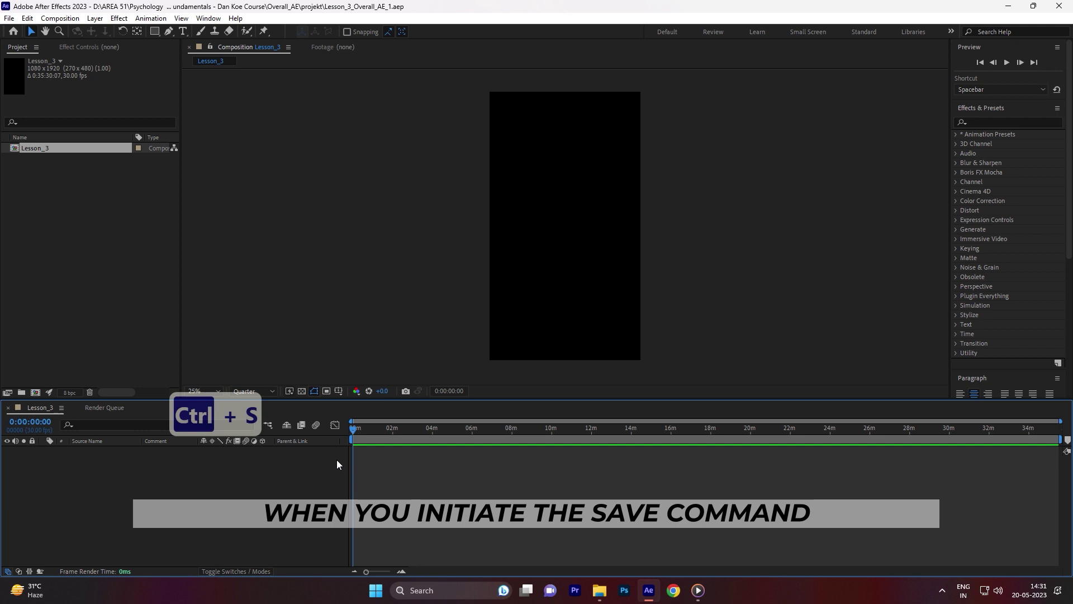
- Save a copy of the project to the Desktop as Lesson_3_Overall_AE
key(ctrl+shift+s)
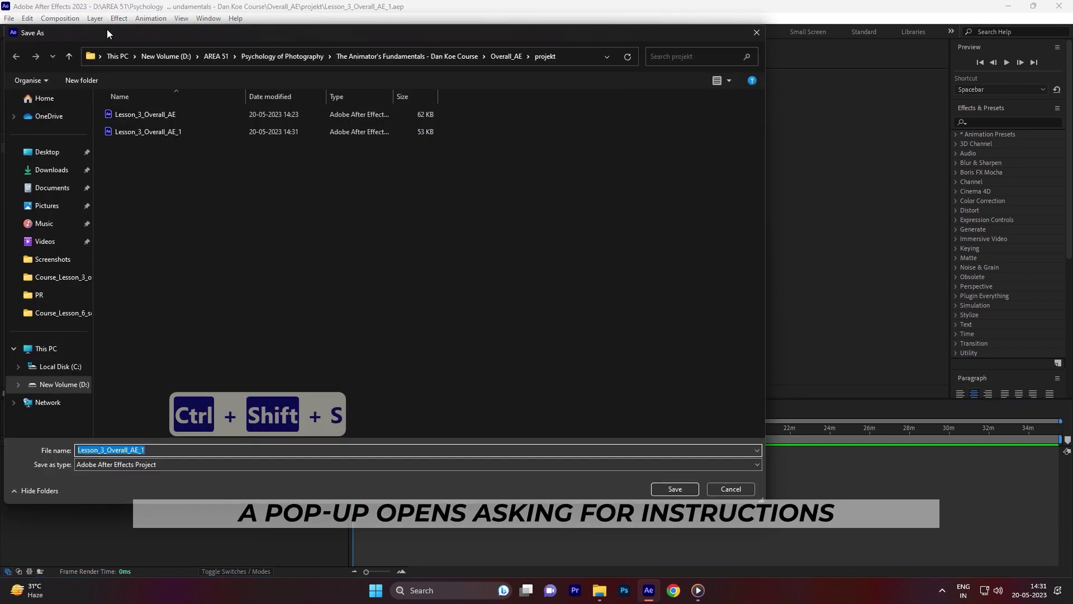
drag(22, 33, 124, 19)
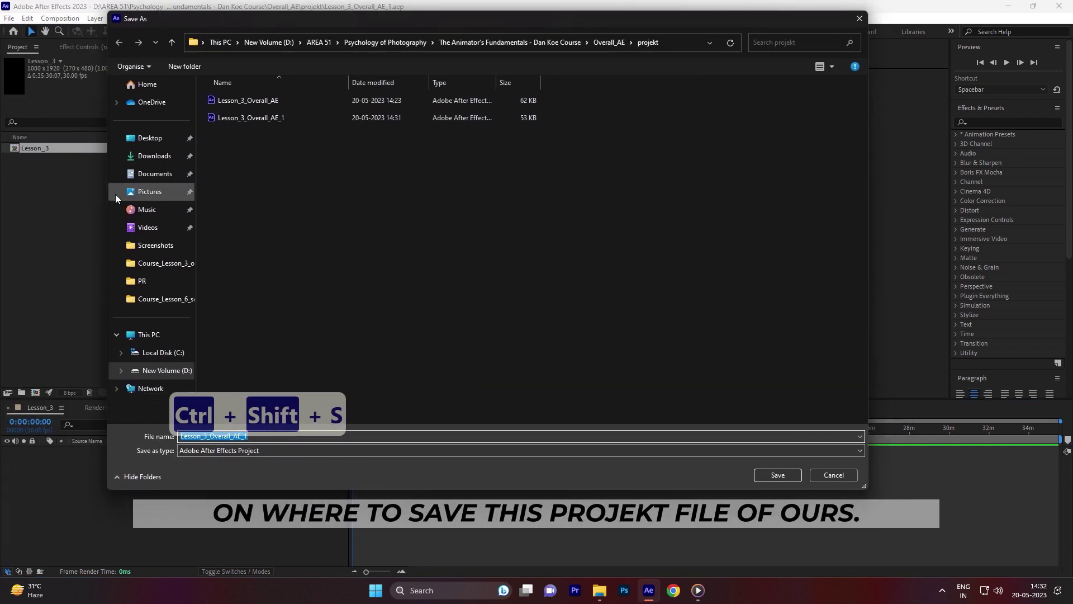
click(377, 270)
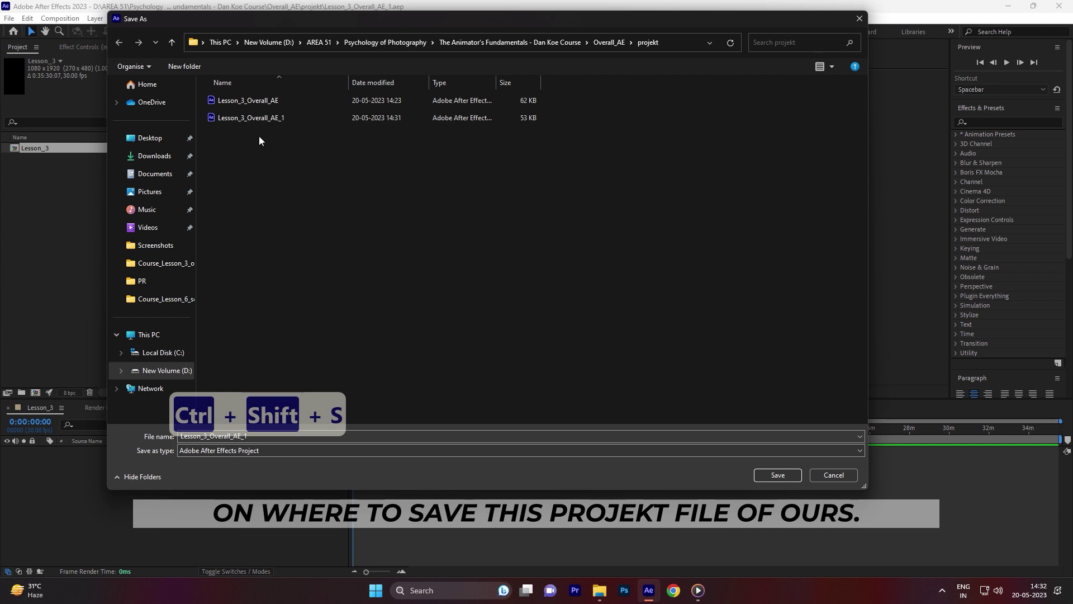
click(150, 139)
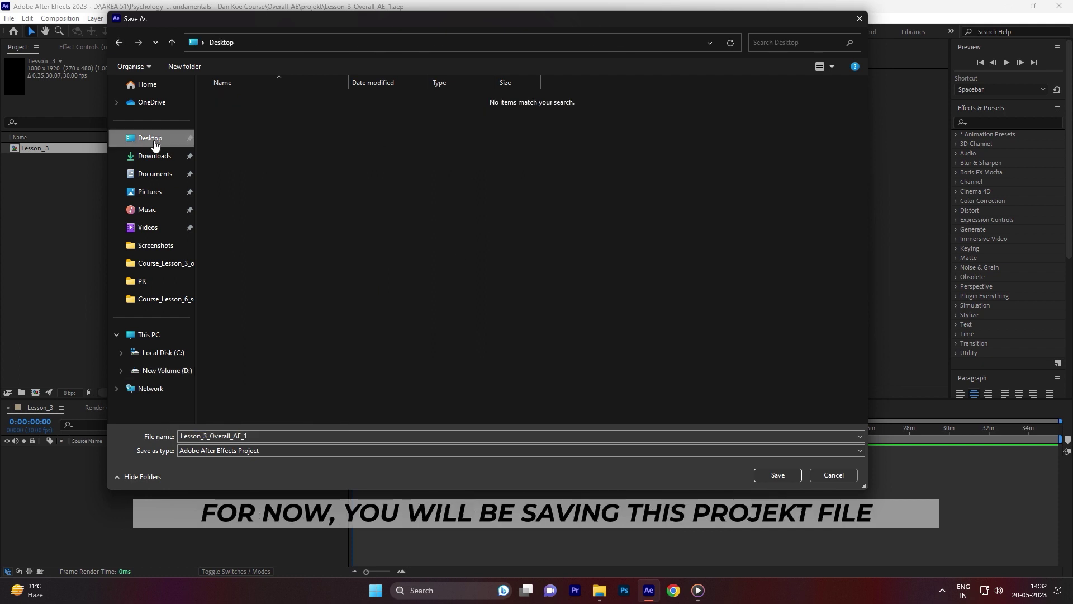
click(260, 431)
key(Right)
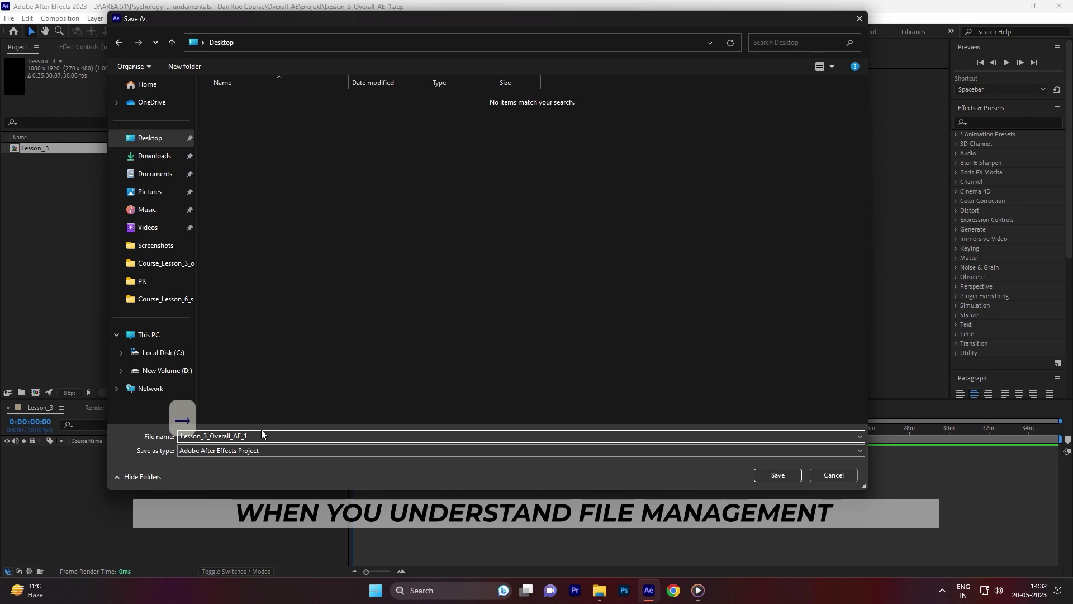
key(BackSpace)
key(BackSpace)
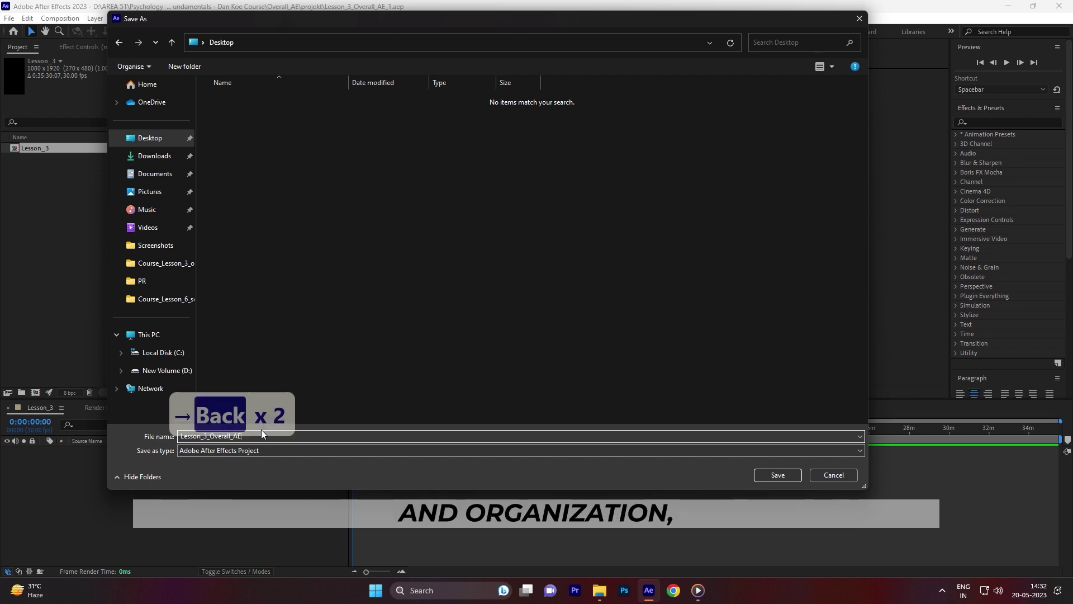
click(780, 476)
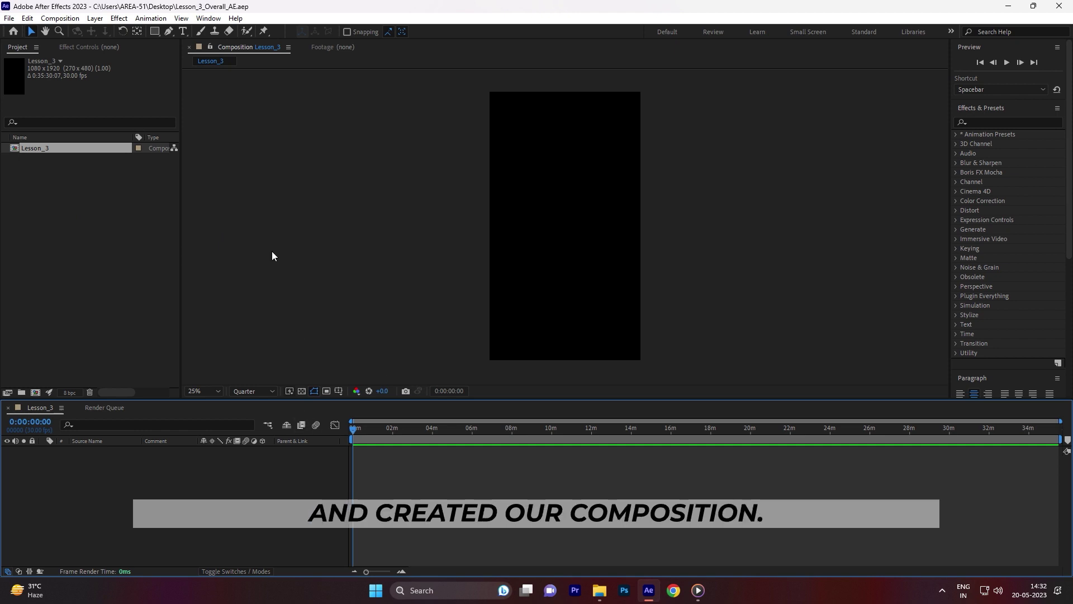
key(ctrl+s)
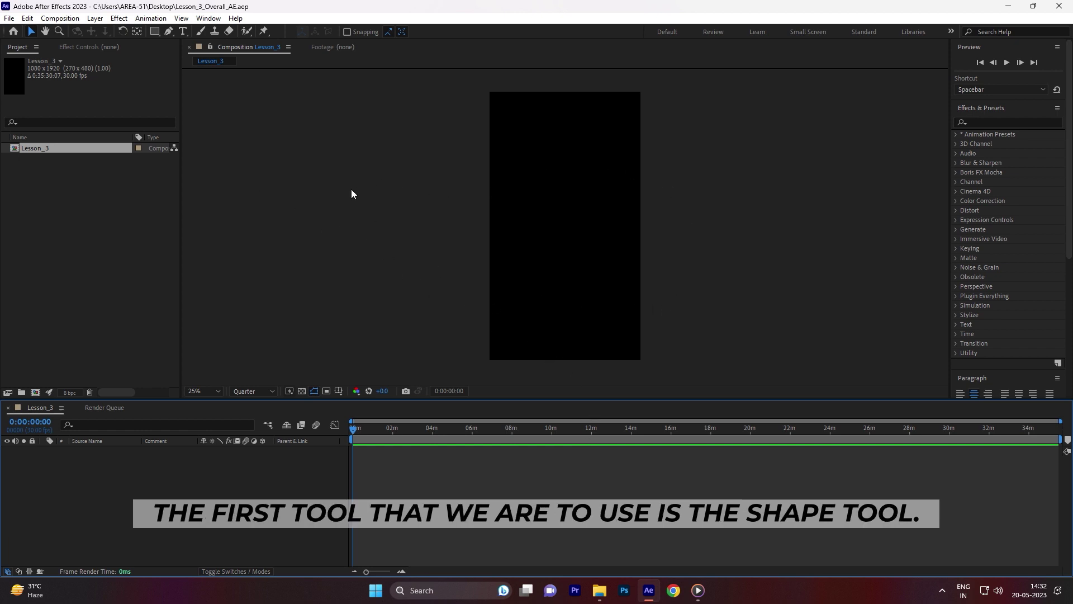
- Draw a circle with the Ellipse tool at the composition centre and centre its anchor point
click(154, 32)
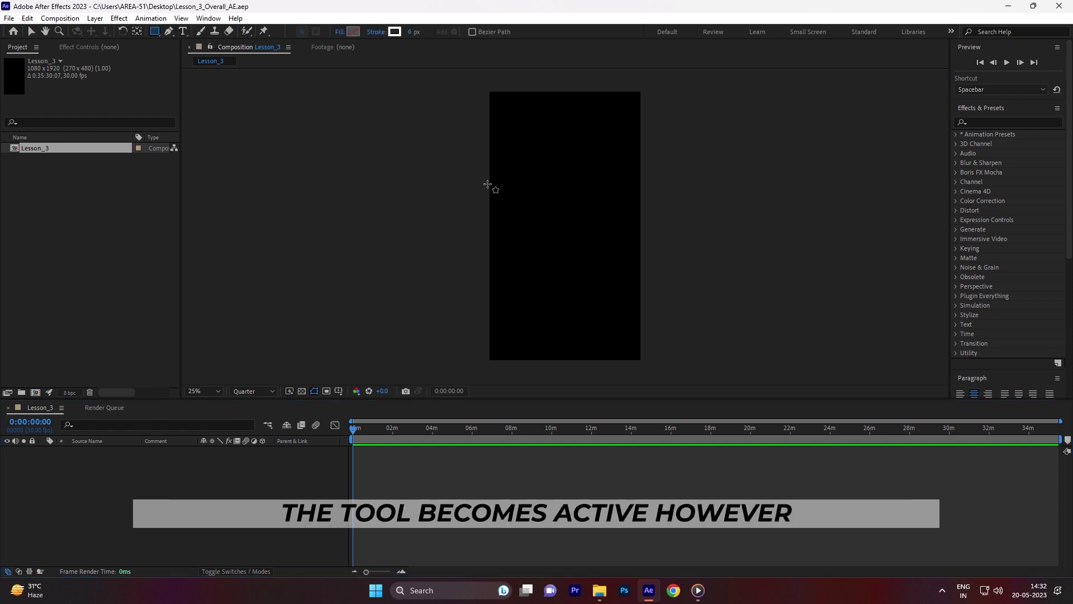
click(152, 32)
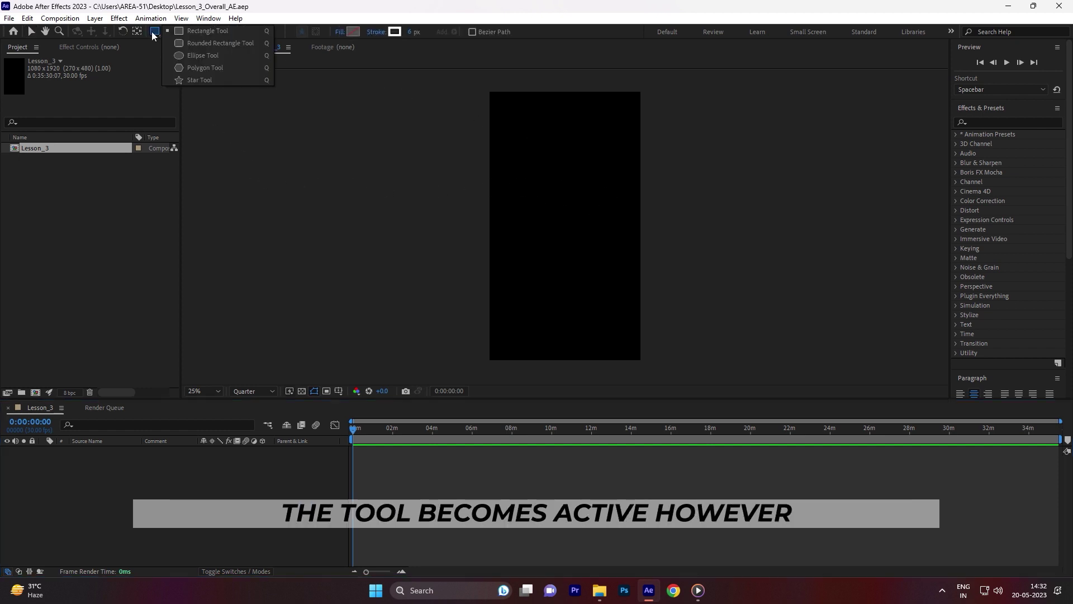
click(266, 58)
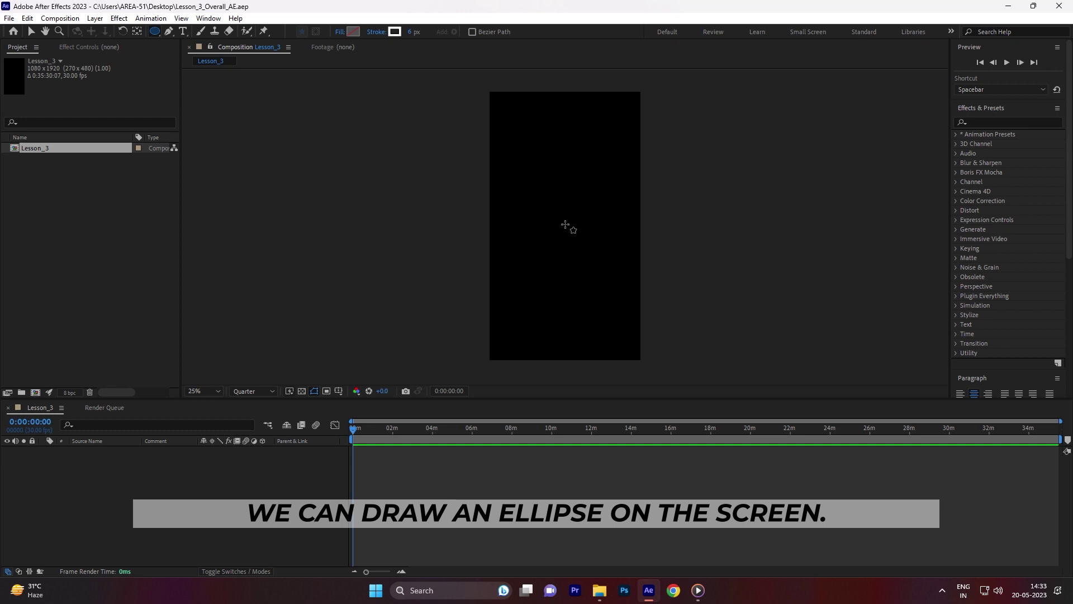
drag(564, 228, 589, 248)
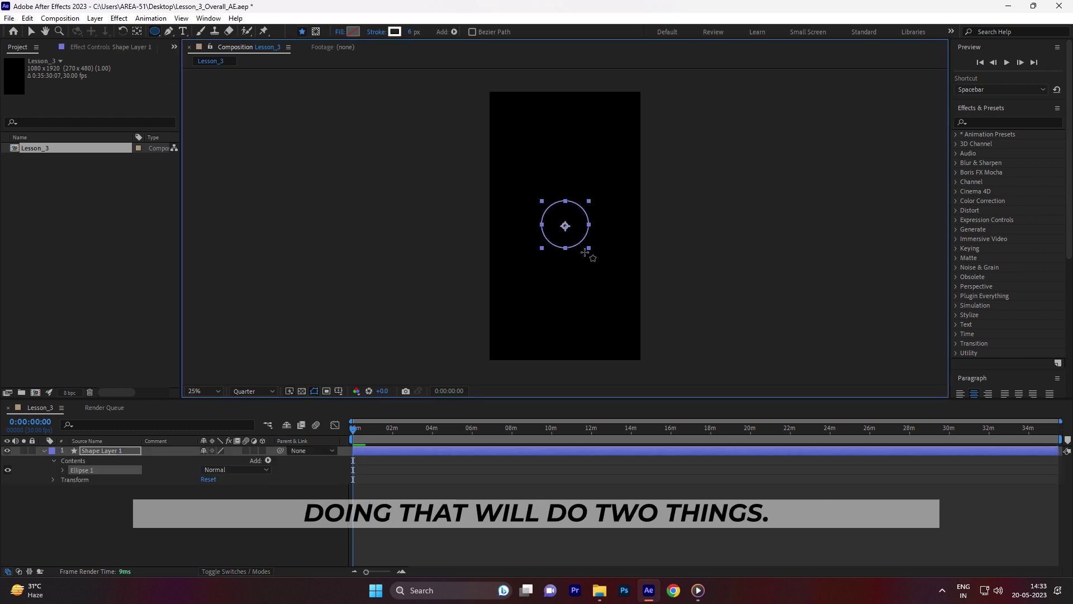
key(ctrl+alt+Home)
key(v)
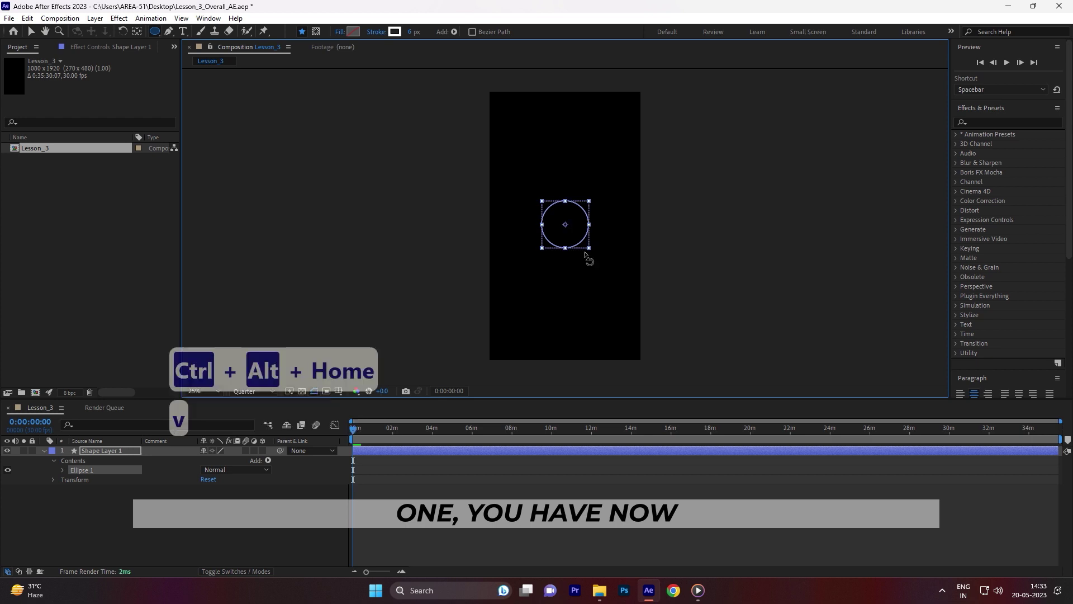
- Show the proportional grid, then replace it with Title/Action Safe guides
click(337, 391)
click(386, 416)
key(v)
scroll(581, 242, up, 4)
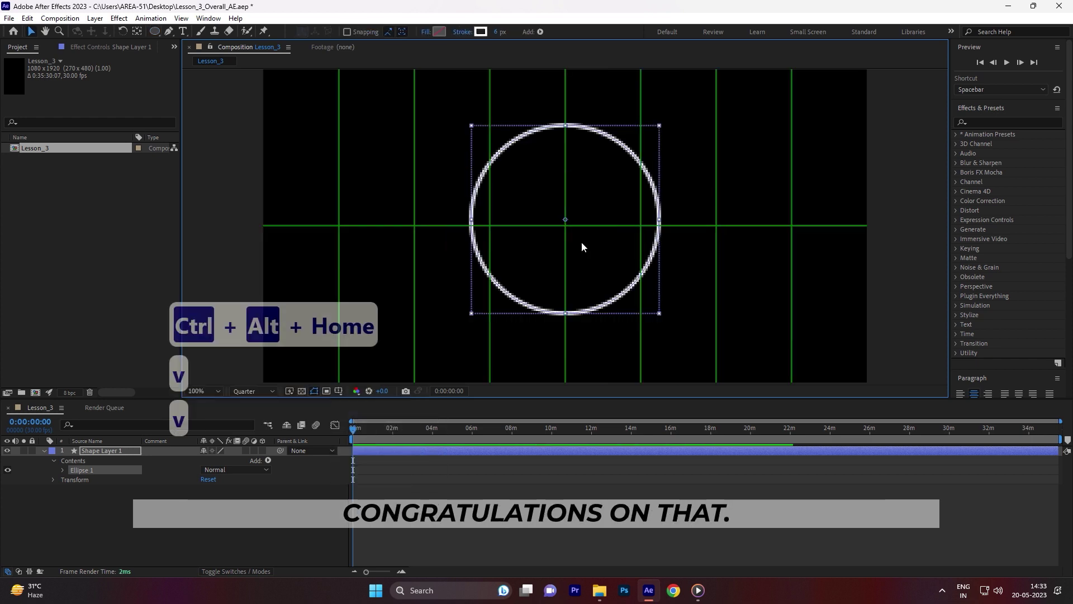
click(337, 391)
click(350, 404)
scroll(424, 341, down, 4)
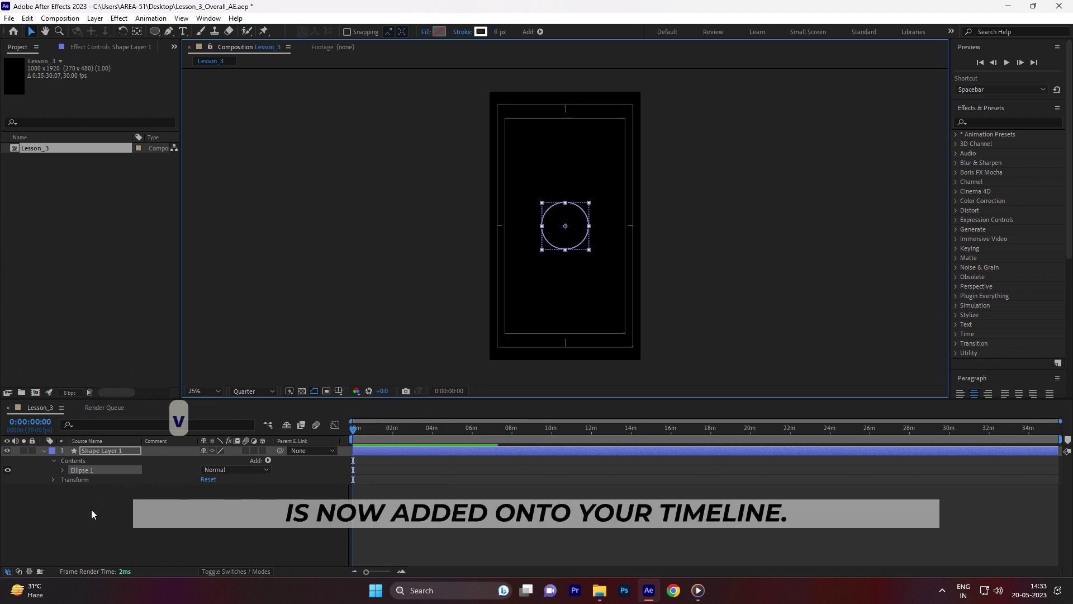
- Select Shape Layer 1 in the timeline
click(96, 454)
click(96, 451)
click(447, 472)
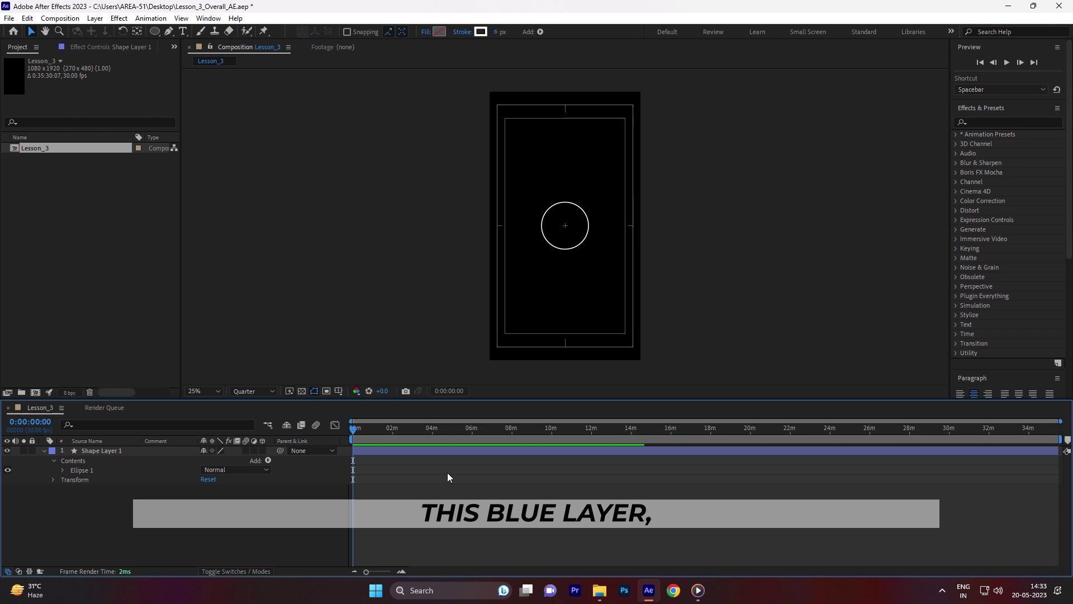
click(565, 453)
click(94, 451)
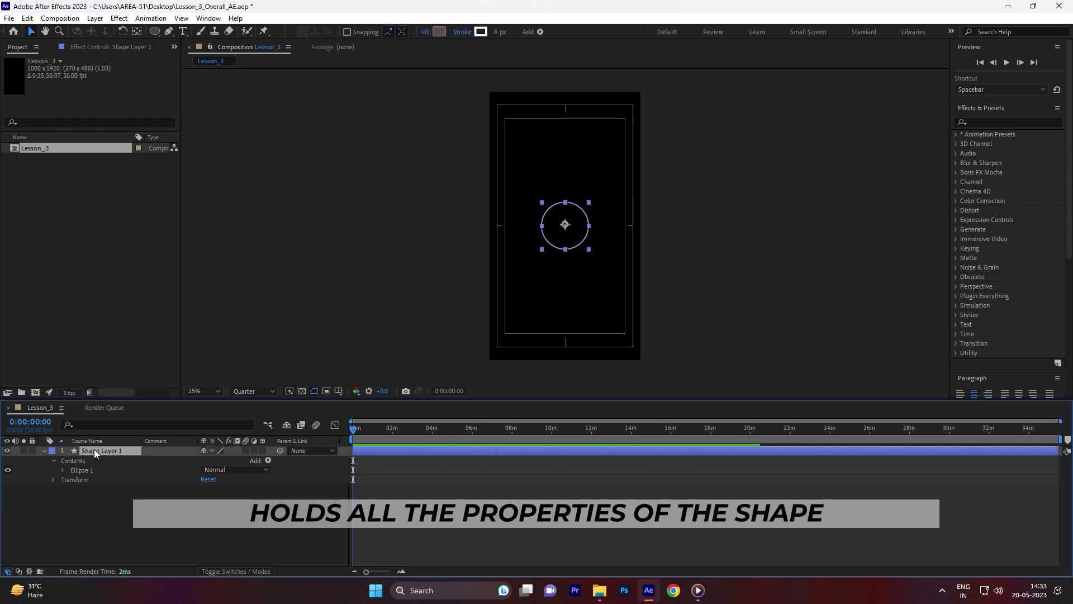
- Rename Shape Layer 1 to BASE_CIRCLE
key(Return)
text(BASE_)
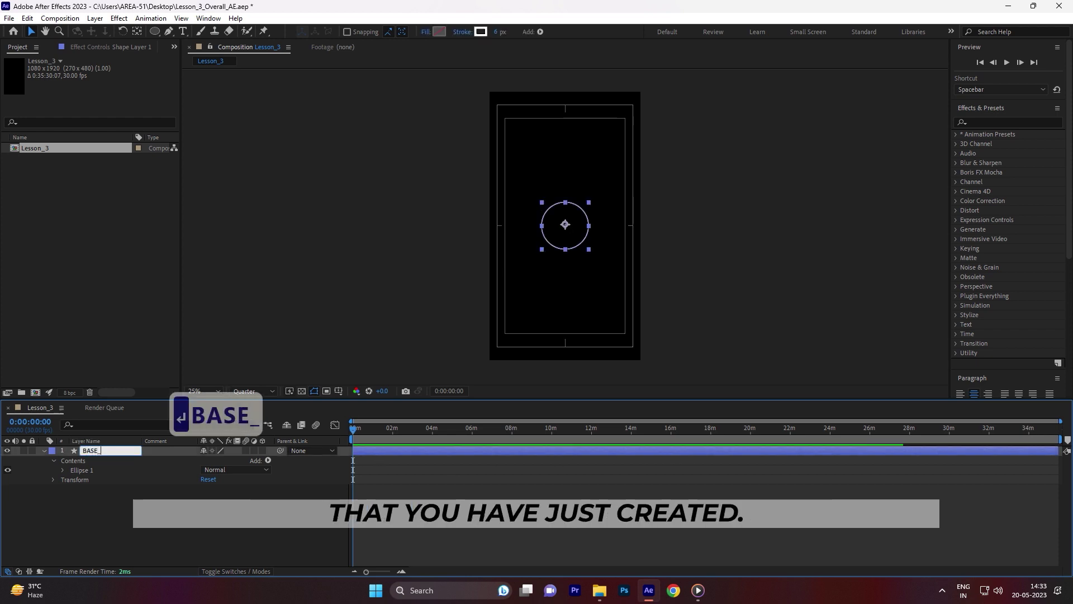
text(CIRCLE)
key(Return)
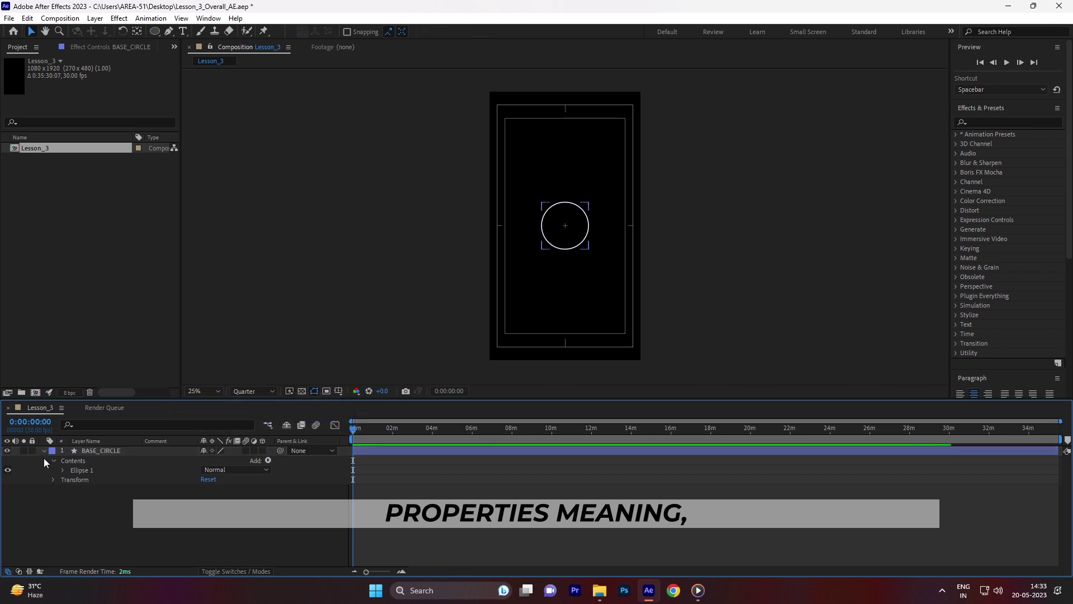
- Expand BASE_CIRCLE's Transform properties and inspect Ellipse 1, then collapse Contents
click(52, 460)
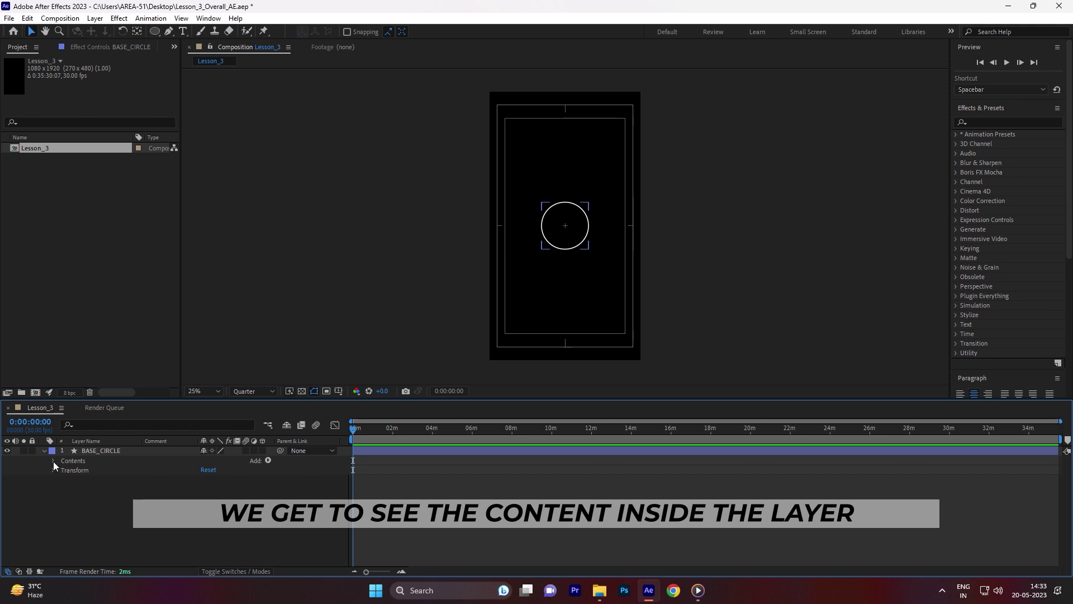
click(53, 461)
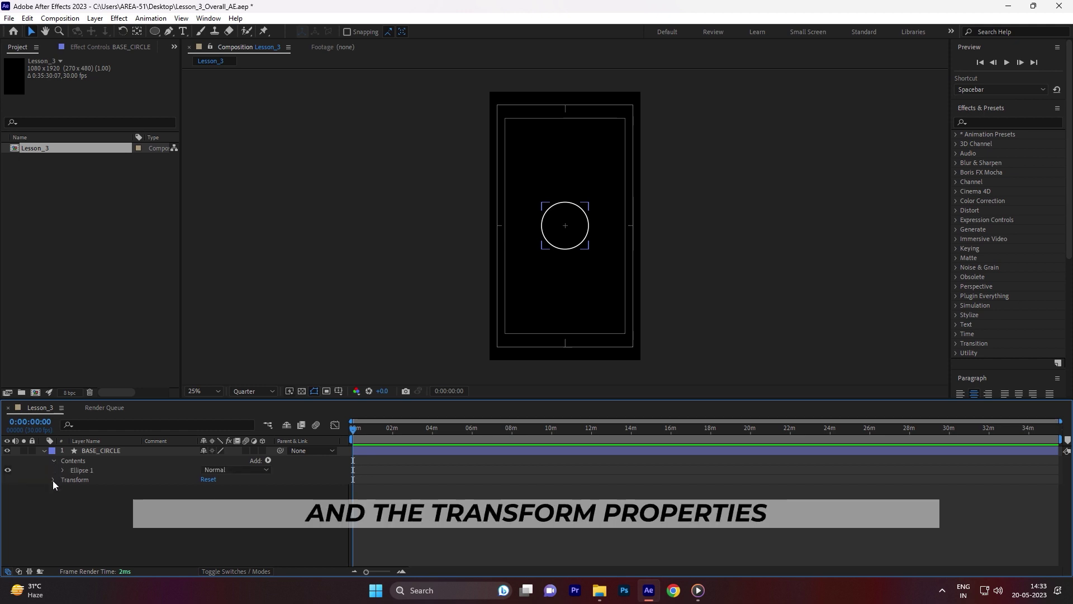
click(53, 479)
click(62, 469)
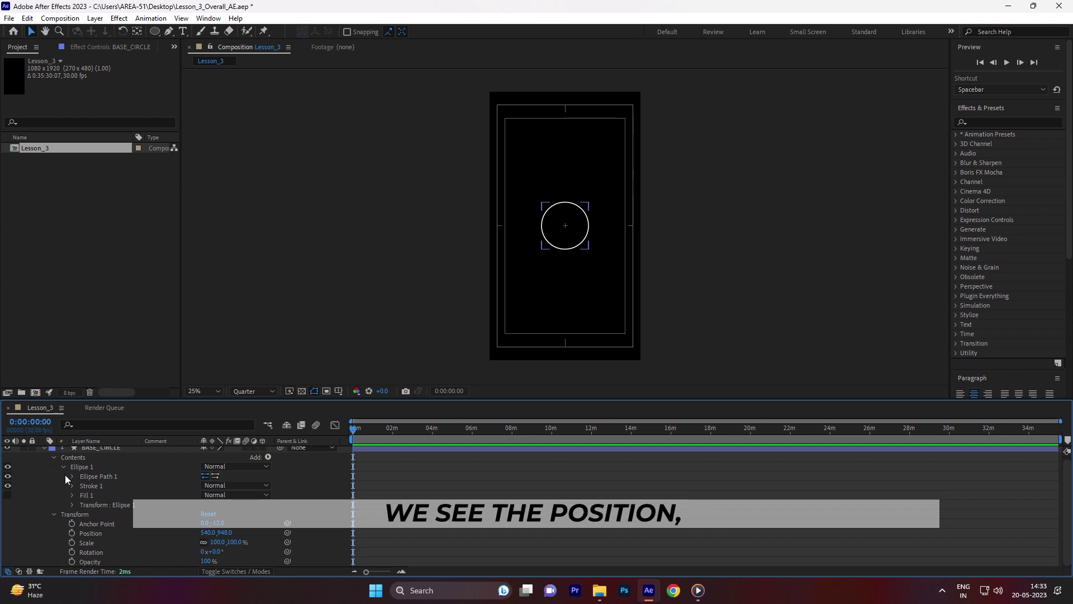
scroll(65, 474, up, 1)
scroll(50, 489, down, 1)
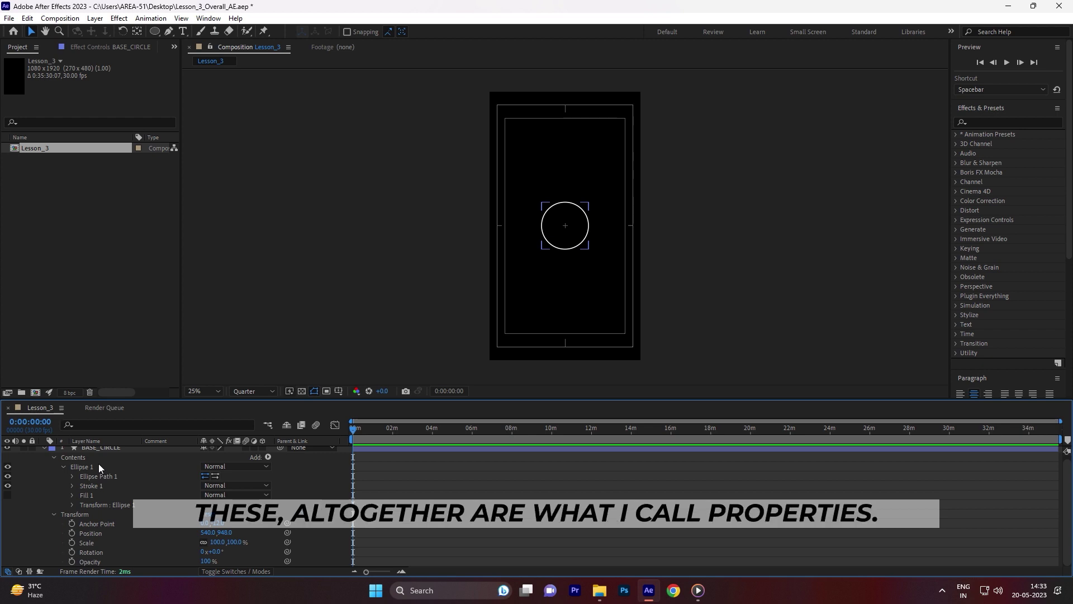
click(55, 457)
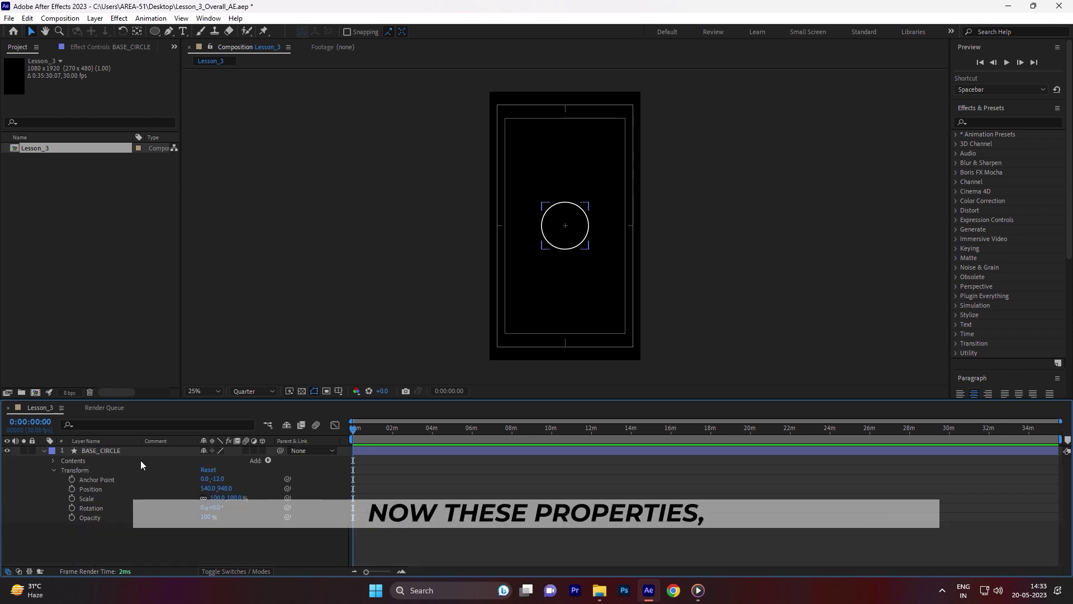
- Select the BASE_CIRCLE layer
click(359, 457)
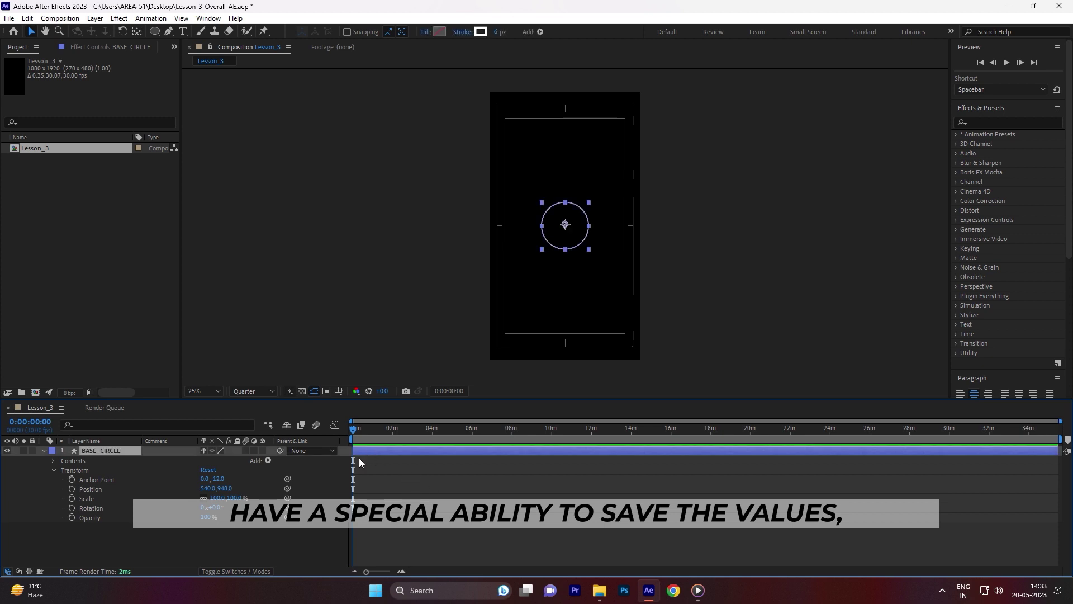
click(251, 538)
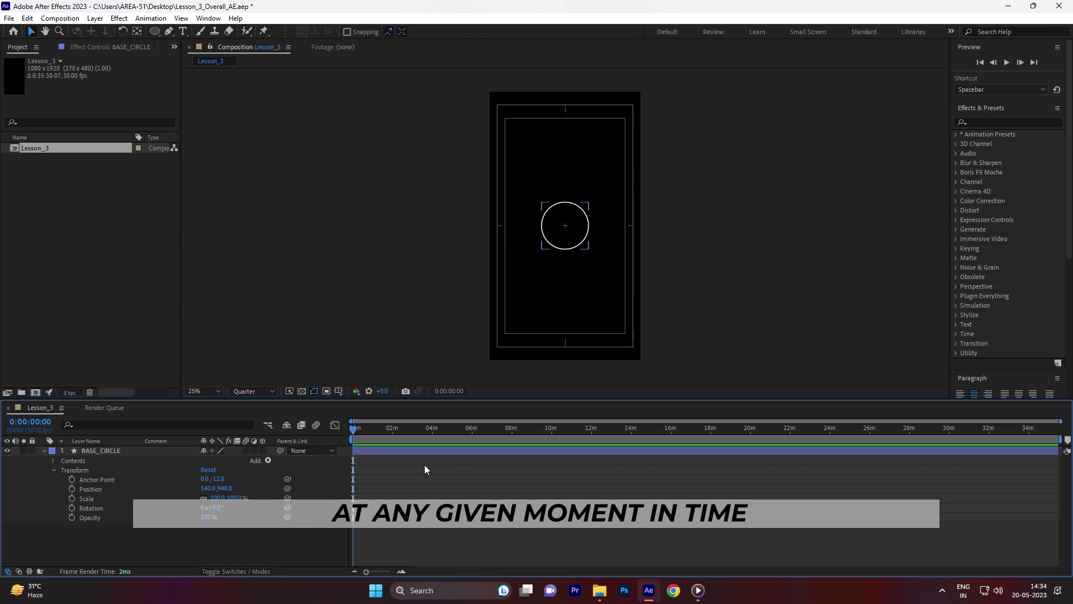
click(386, 450)
click(369, 464)
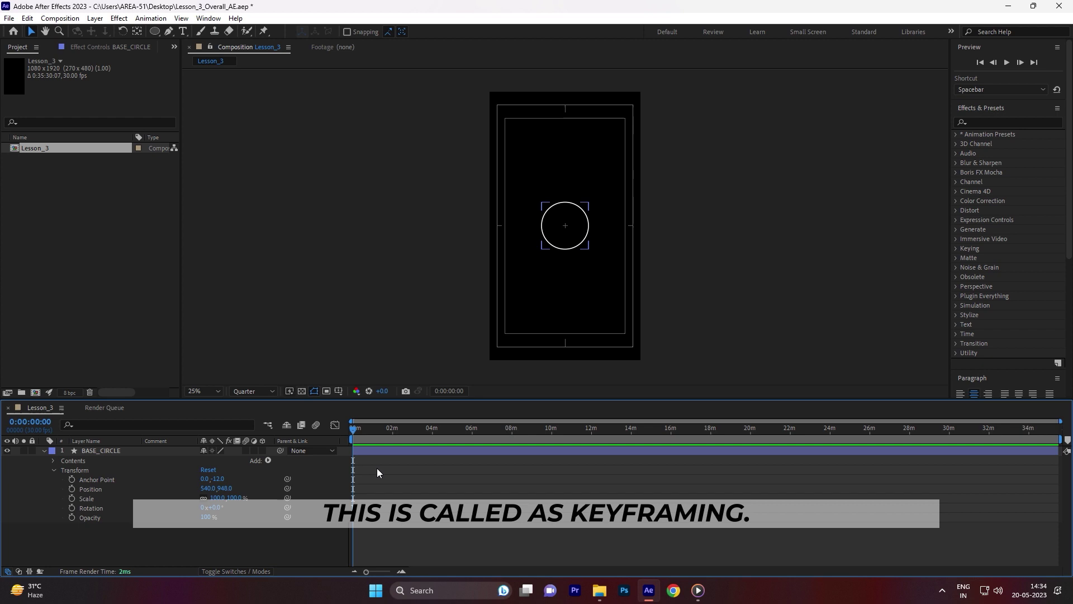
click(363, 452)
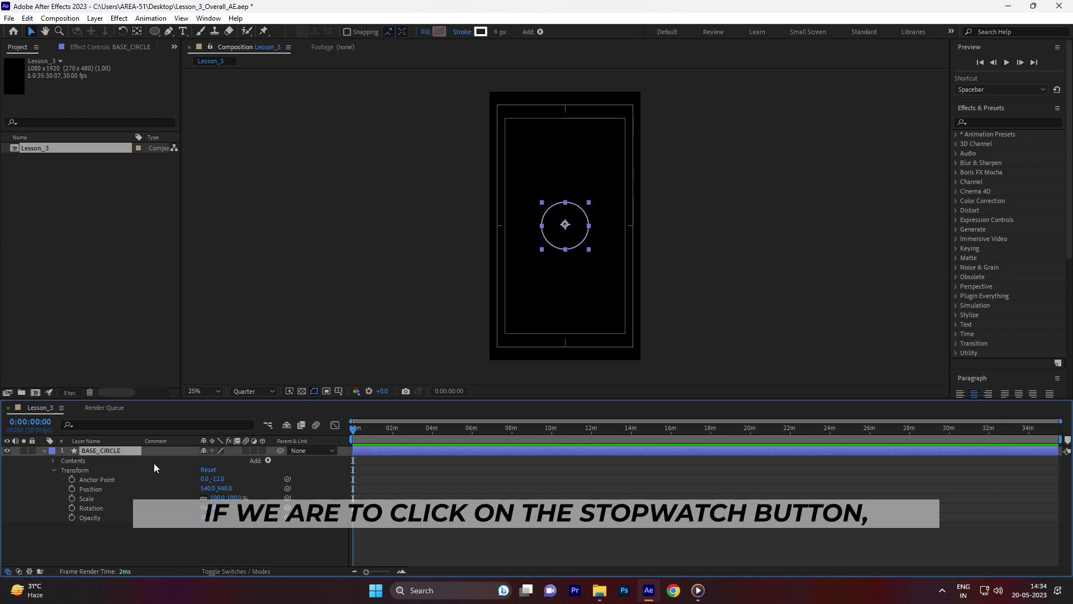
- Add a first Position keyframe at 540,948 at the start of BASE_CIRCLE
click(72, 489)
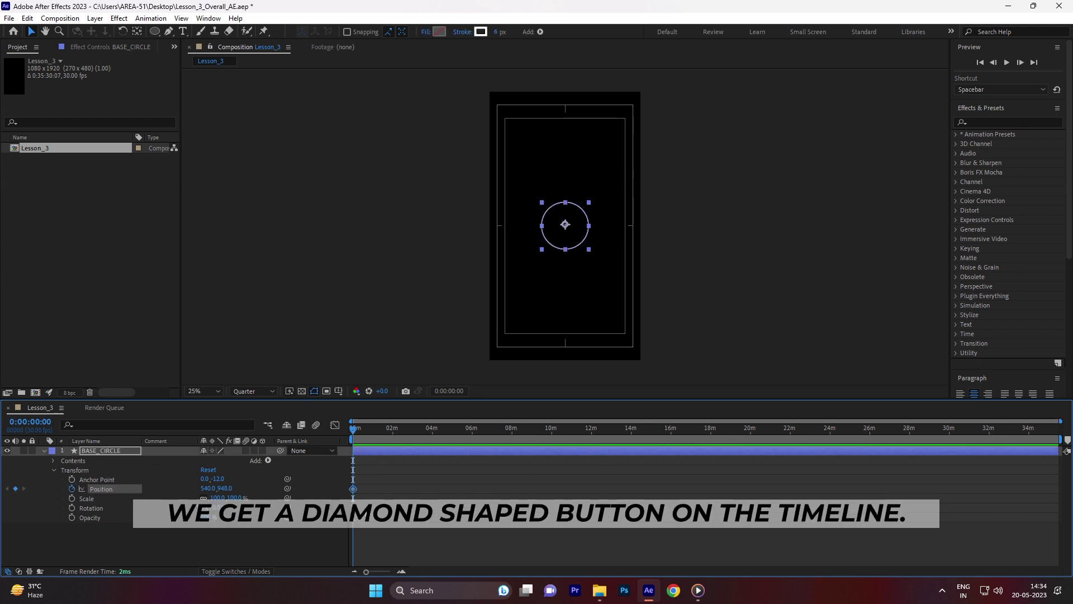
click(368, 467)
drag(373, 436, 377, 434)
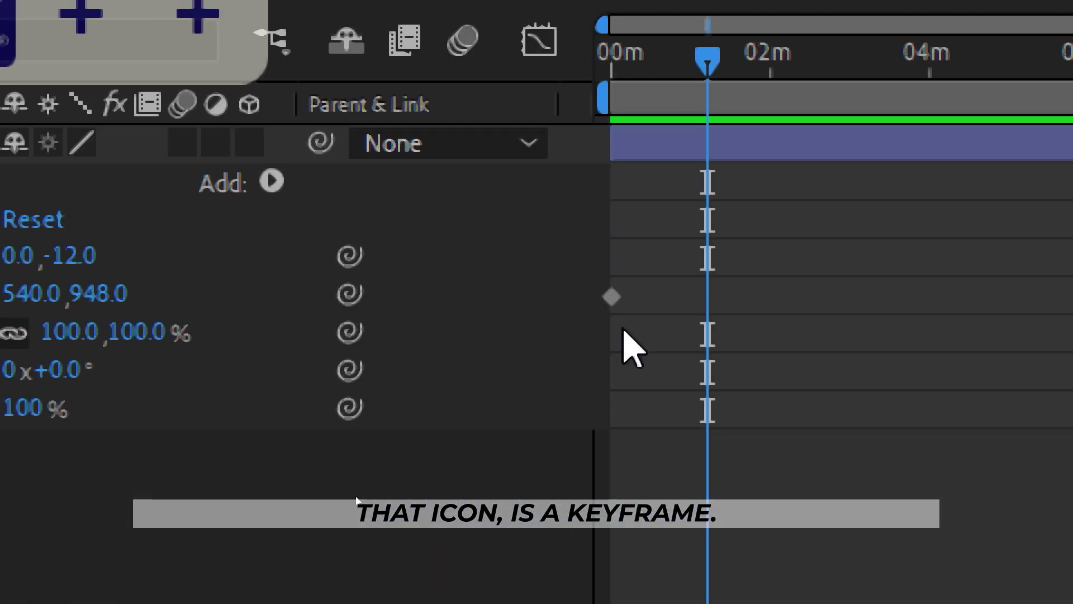
click(612, 298)
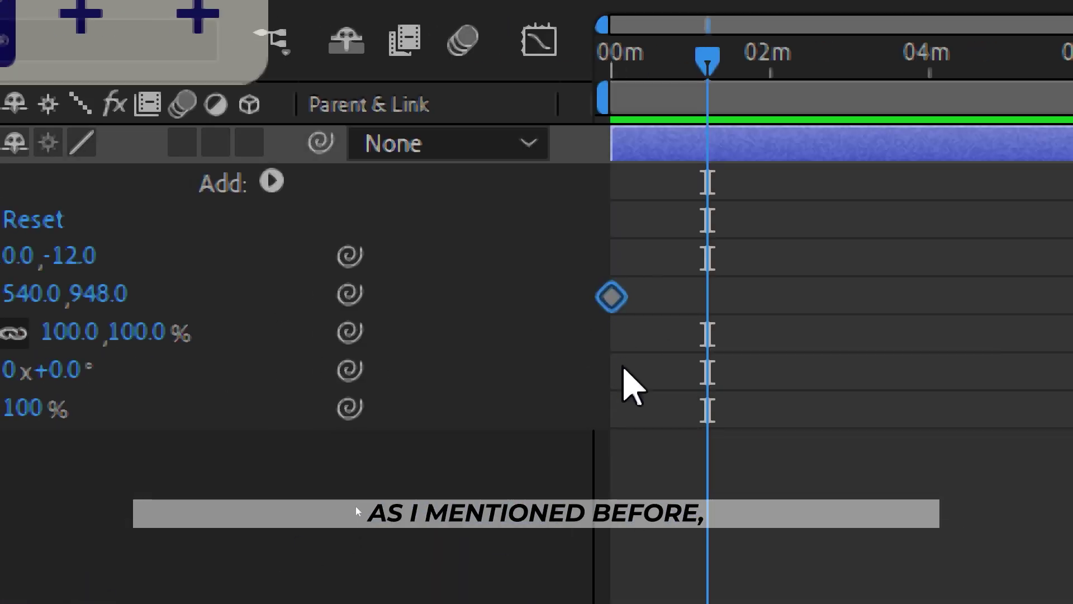
key(super+Escape)
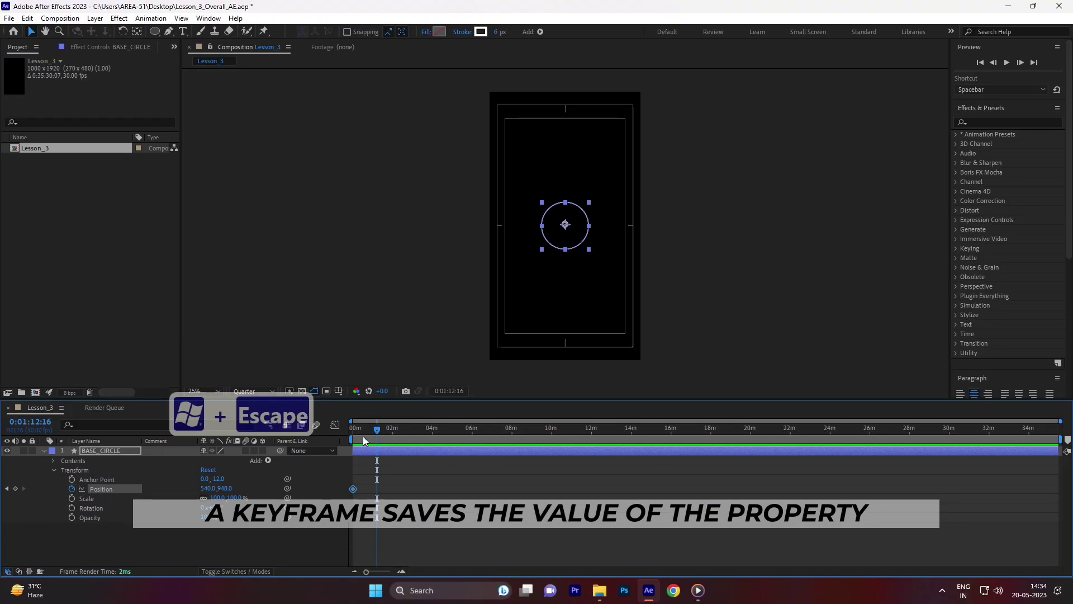
click(352, 432)
key(F2)
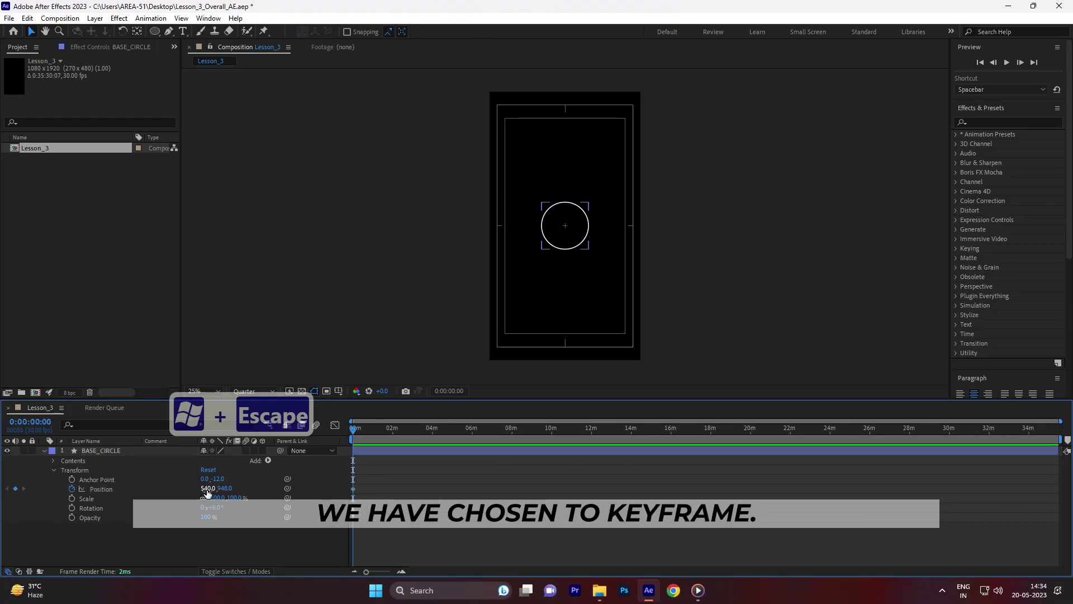
click(353, 490)
- Set Position Y to 425 at about 0:00:25:09 and preview from the start
mouse_move(353, 430)
mouse_down()
mouse_move(393, 434)
mouse_move(363, 433)
mouse_up()
key(equal)
key(equal)
key(equal)
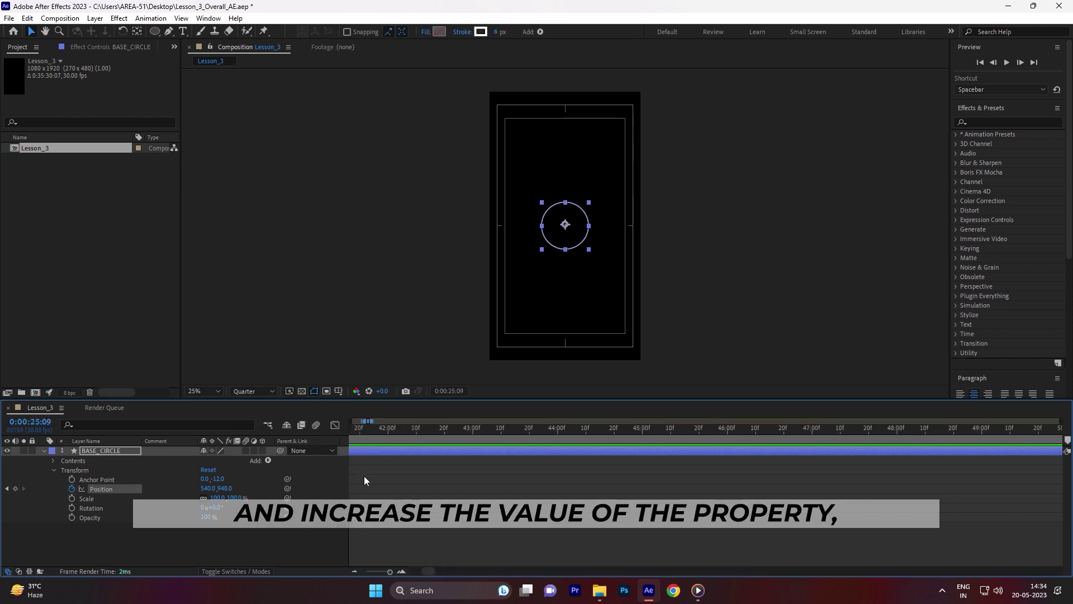
key(minus)
key(minus)
key(minus)
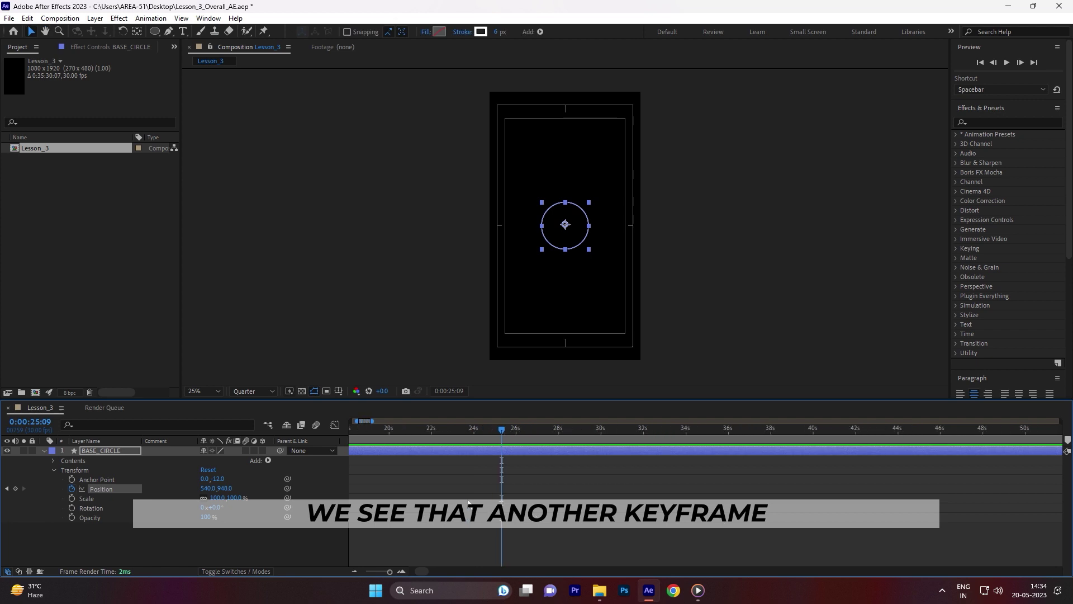
drag(226, 488, 179, 487)
key(minus)
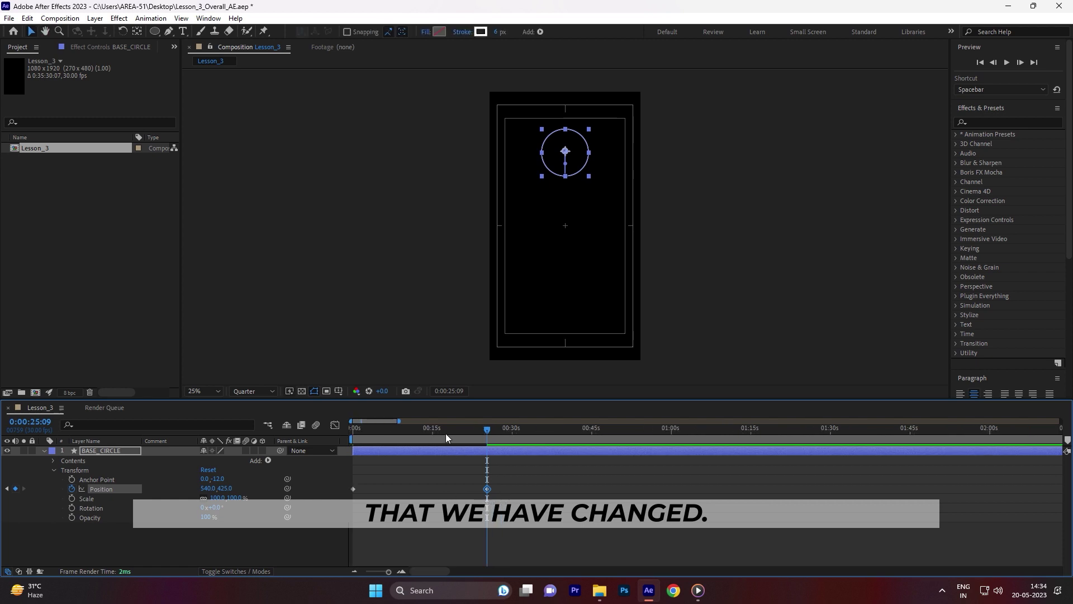
key(Home)
key(space)
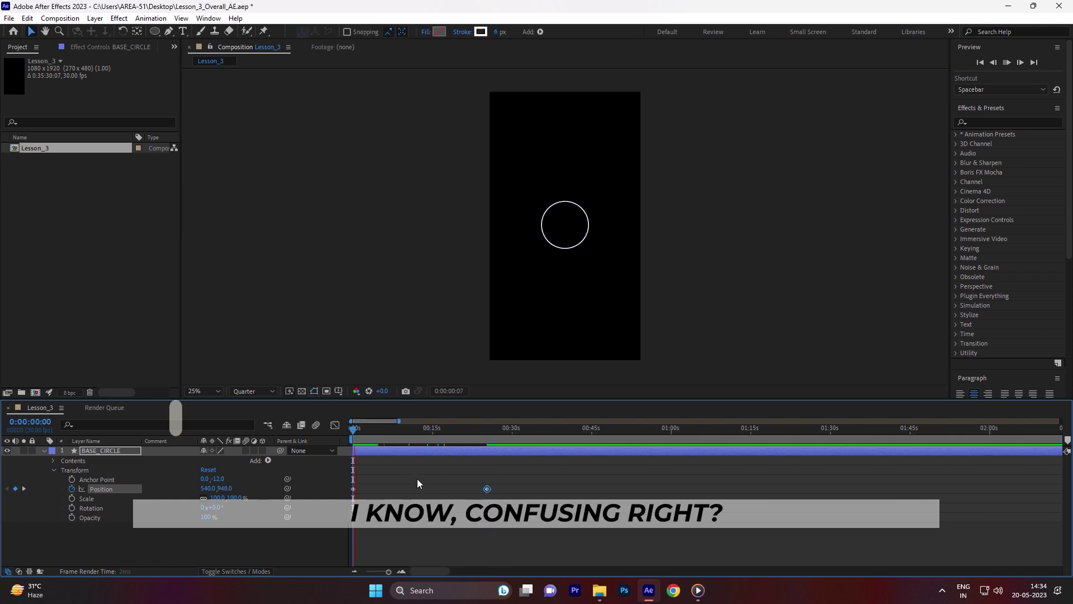
- Move the second Position keyframe to 1 second, zooming the timeline to 15 seconds
key(v)
drag(485, 489, 369, 488)
drag(399, 420, 360, 421)
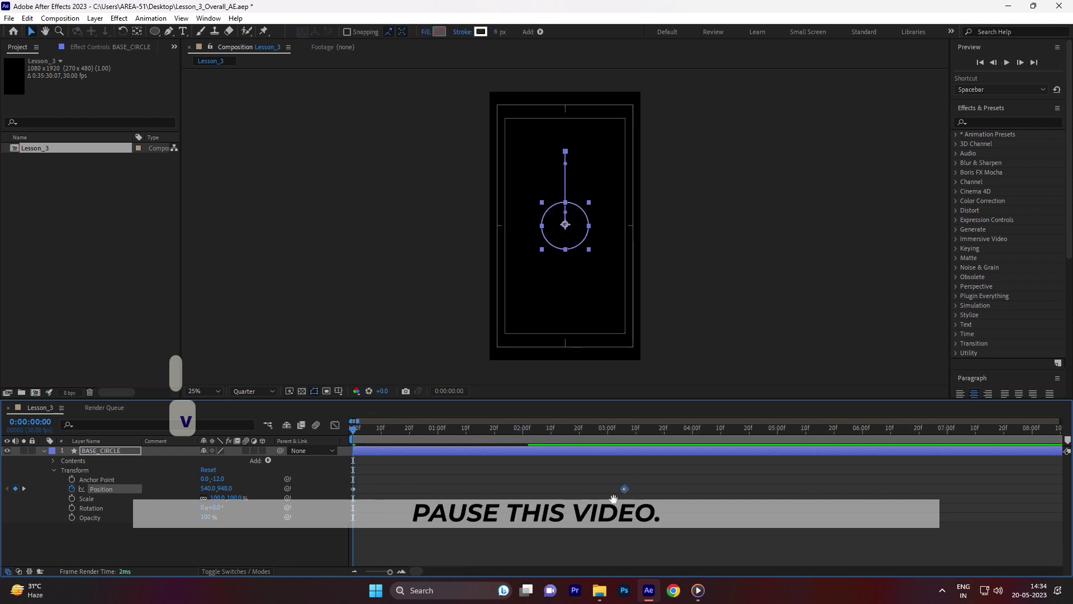
key(space)
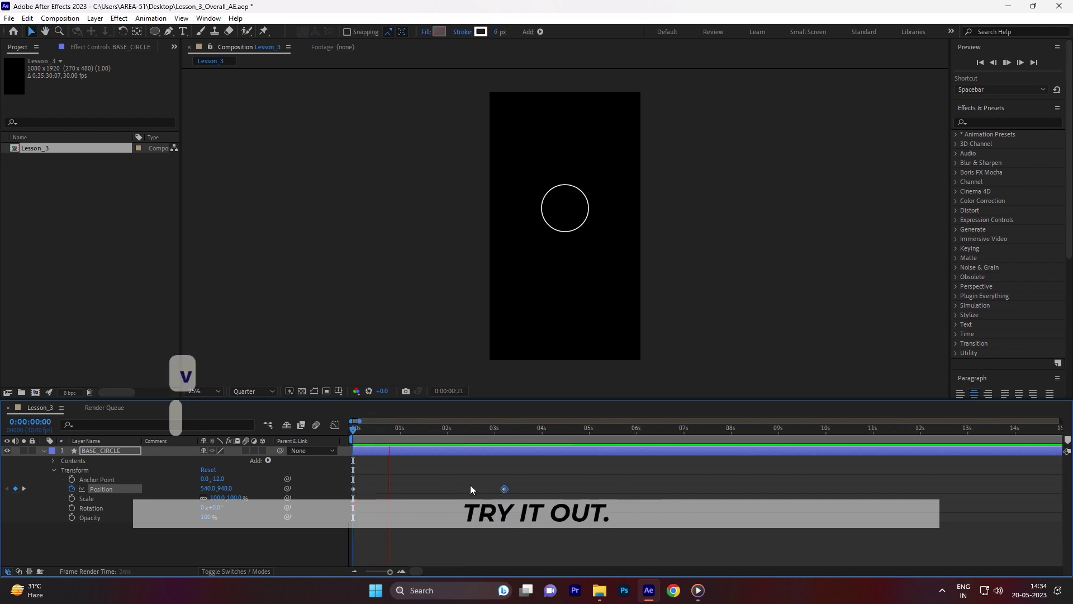
drag(496, 488, 443, 488)
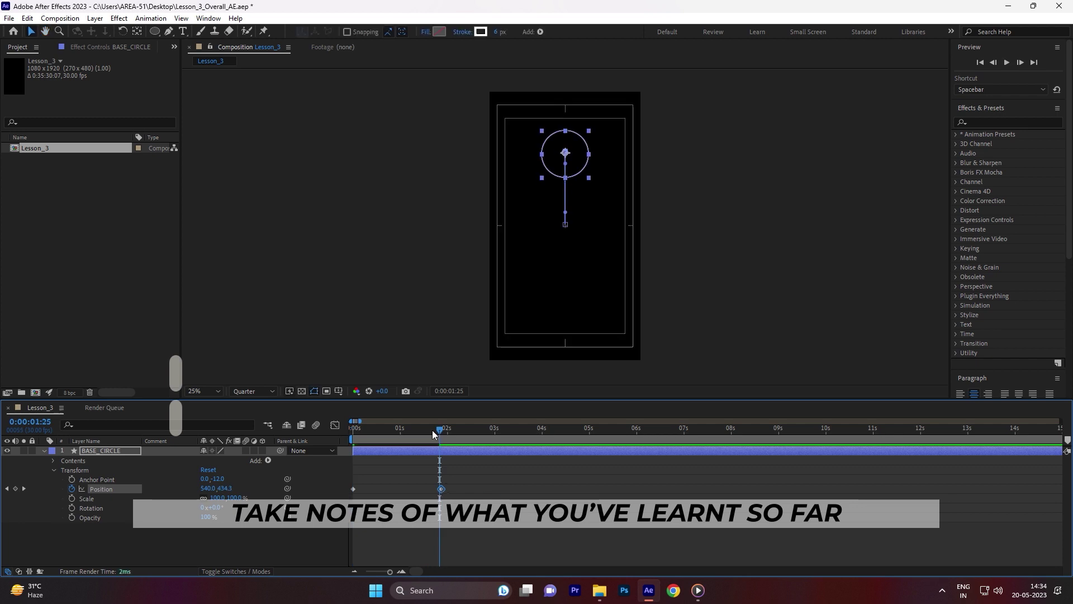
key(space)
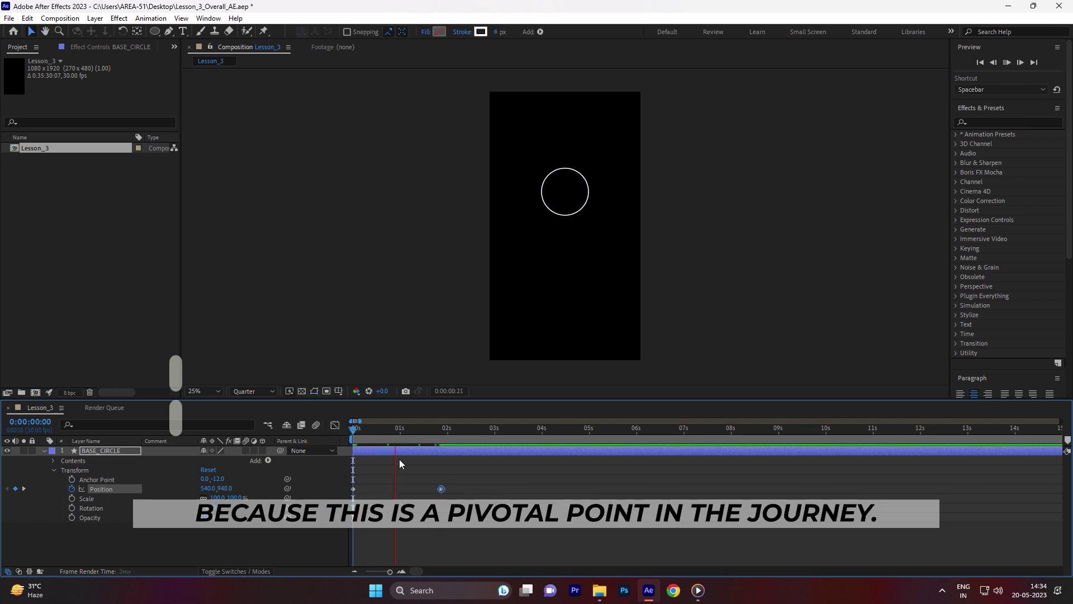
click(507, 436)
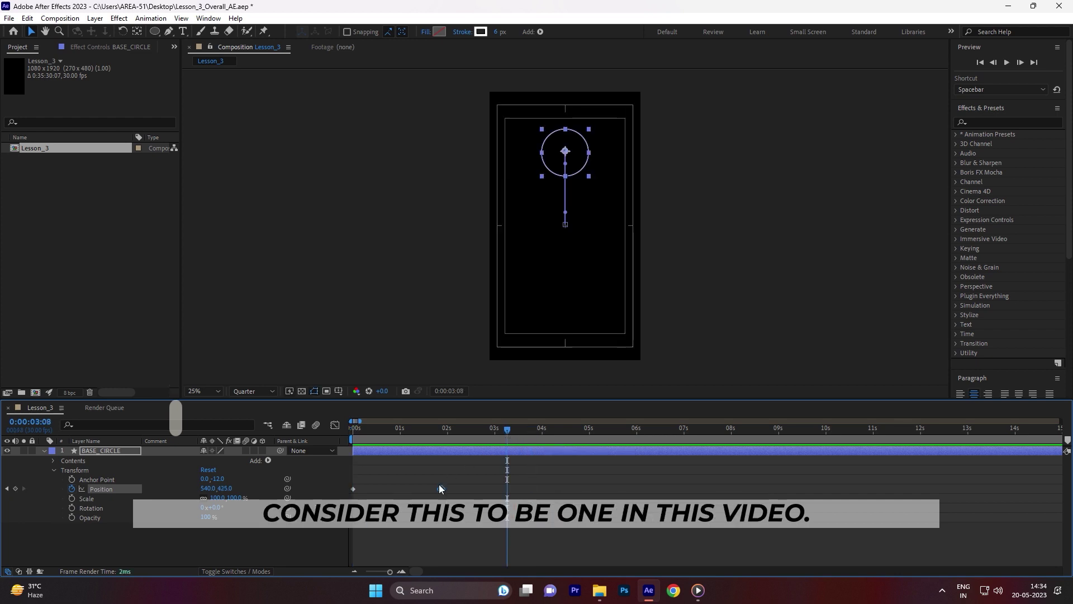
drag(441, 488, 398, 490)
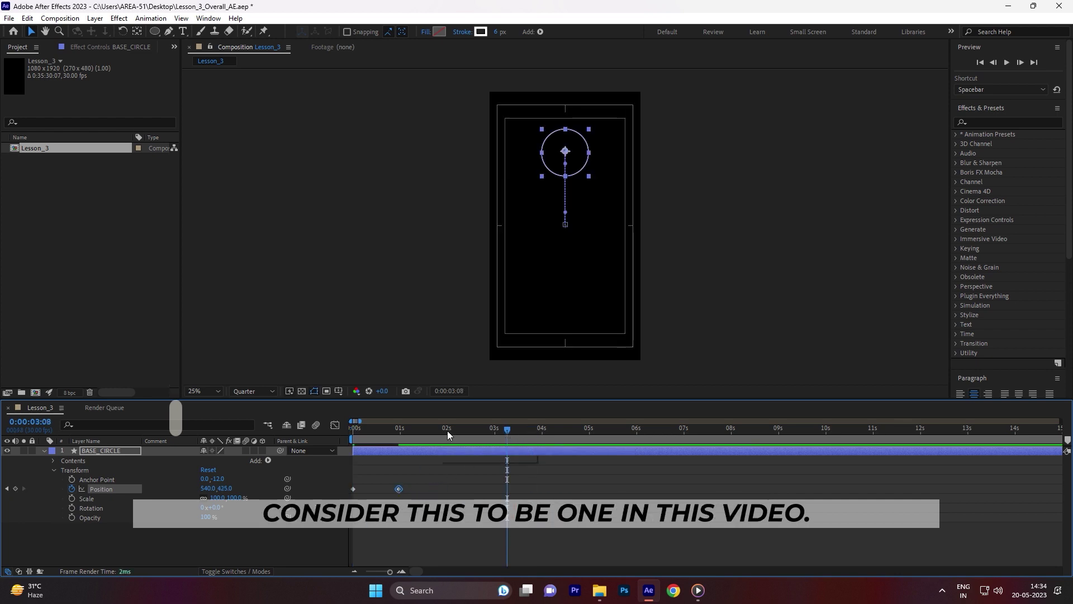
- Lower the circle to Position Y 1352 at 2 seconds and preview it
click(446, 430)
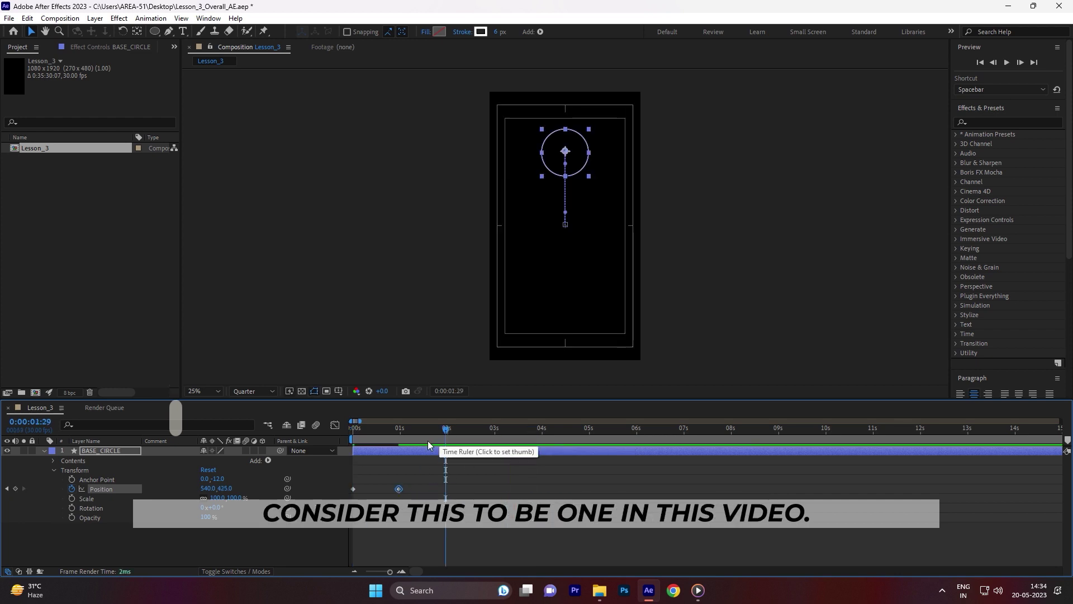
drag(228, 489, 294, 488)
key(space)
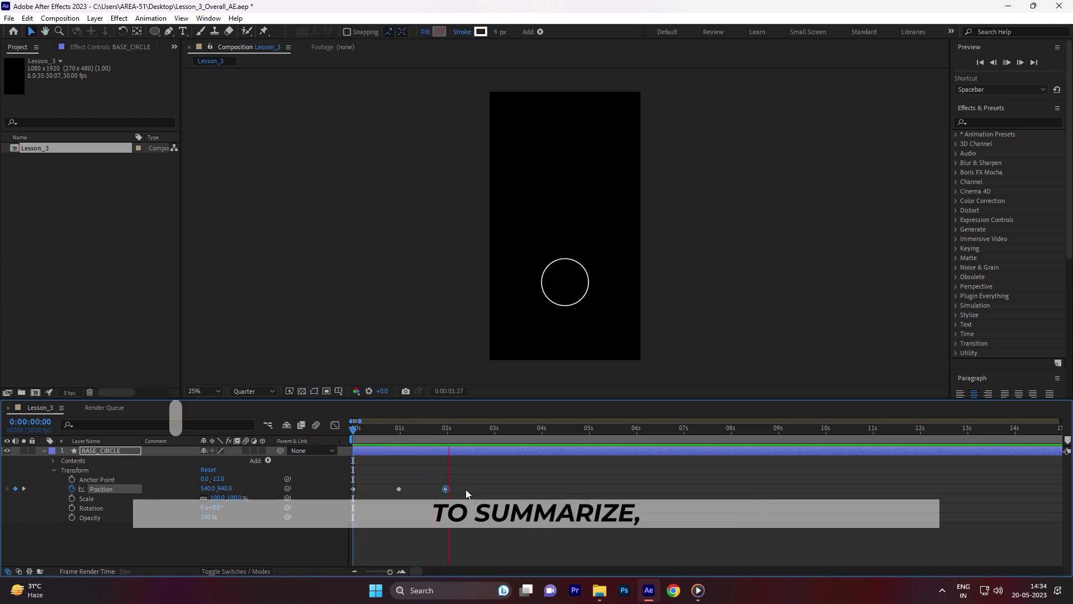
key(space)
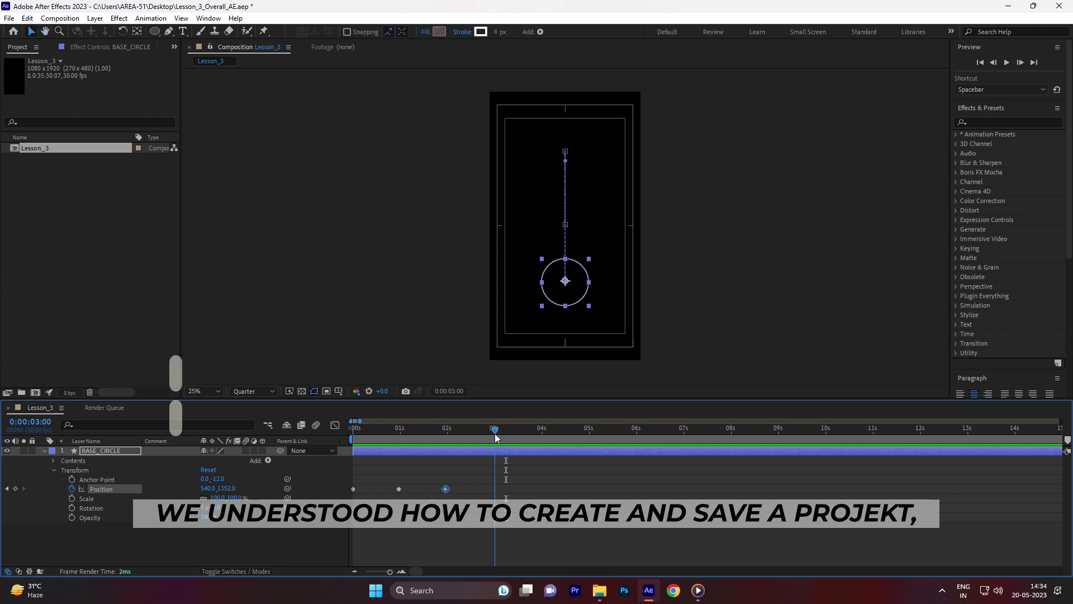
- Raise the circle to Position Y 525 at 3 seconds and replay from the start
drag(197, 488, 460, 466)
key(space)
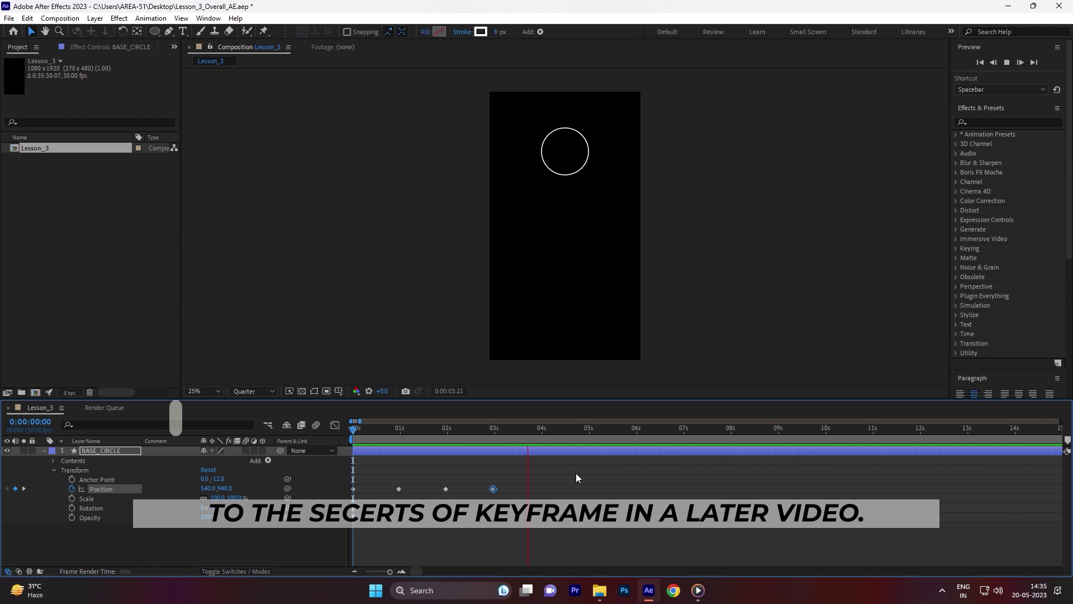
key(space)
drag(520, 431, 327, 438)
key(space)
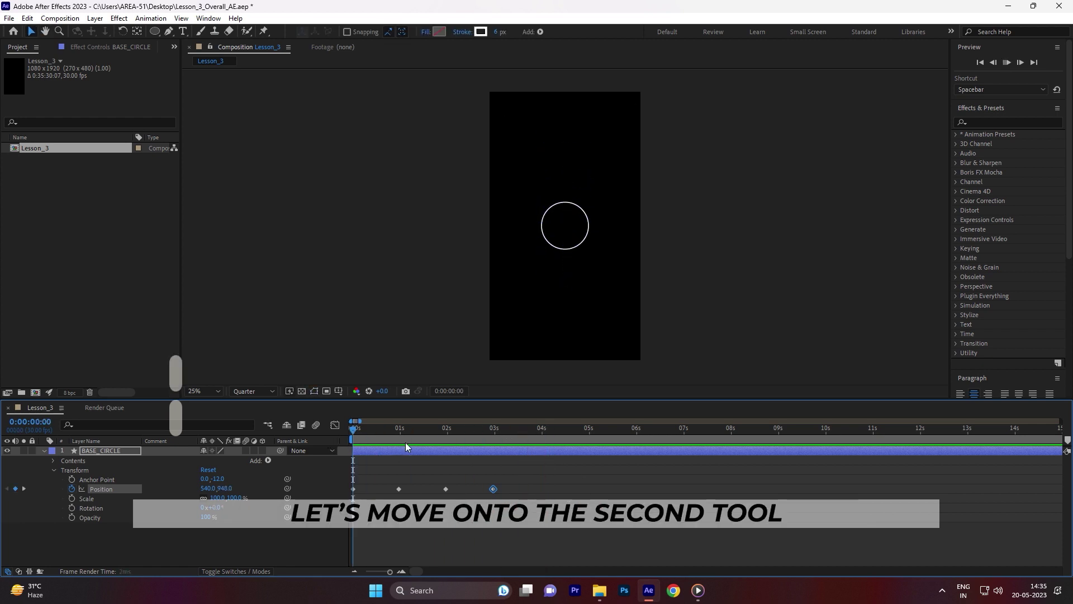
click(484, 468)
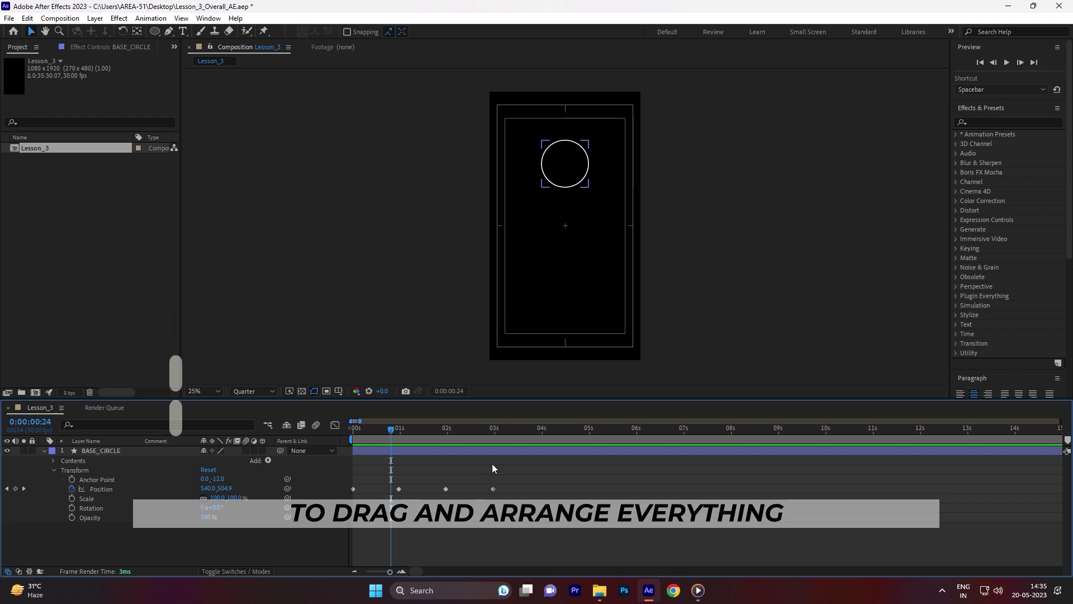
key(q)
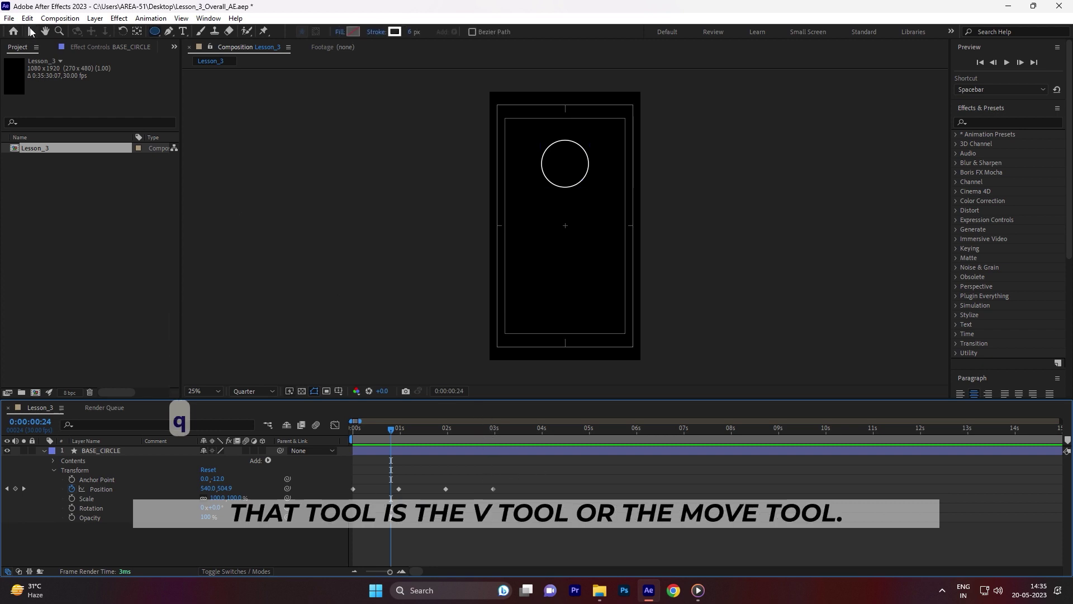
key(v)
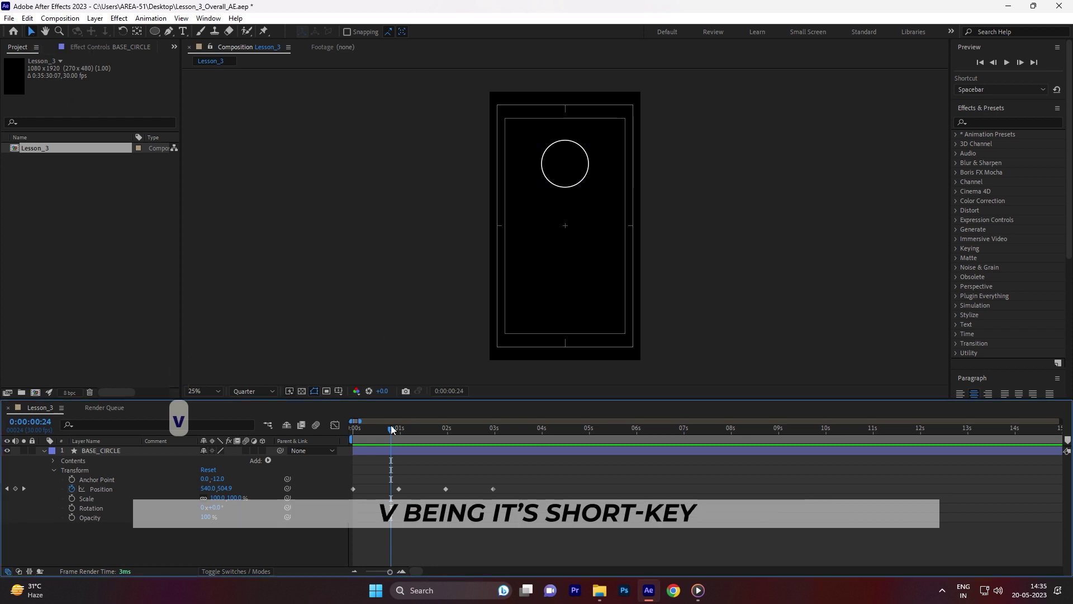
key(k)
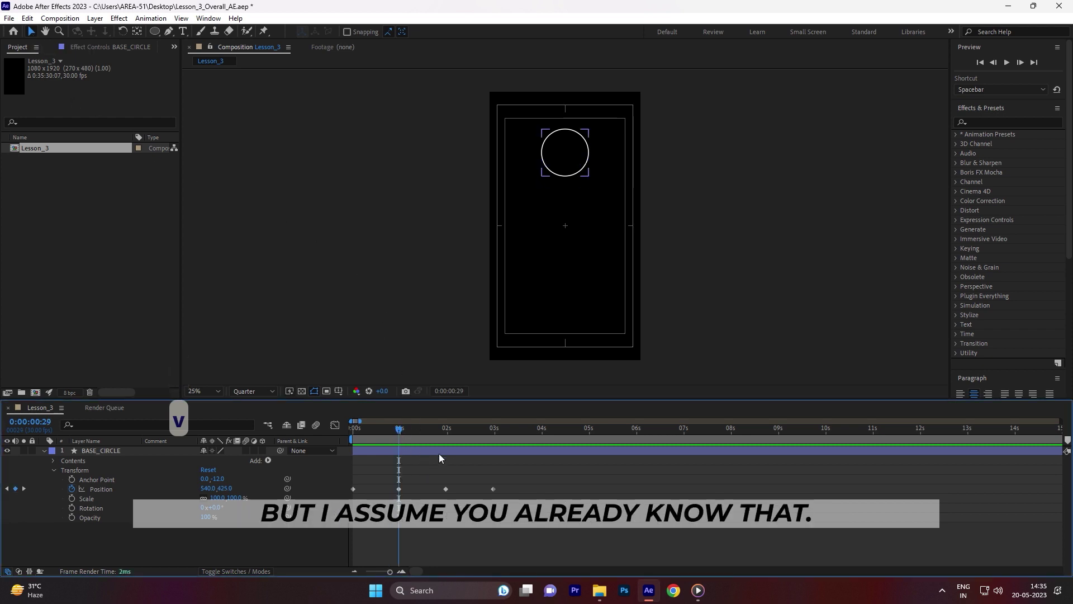
click(571, 157)
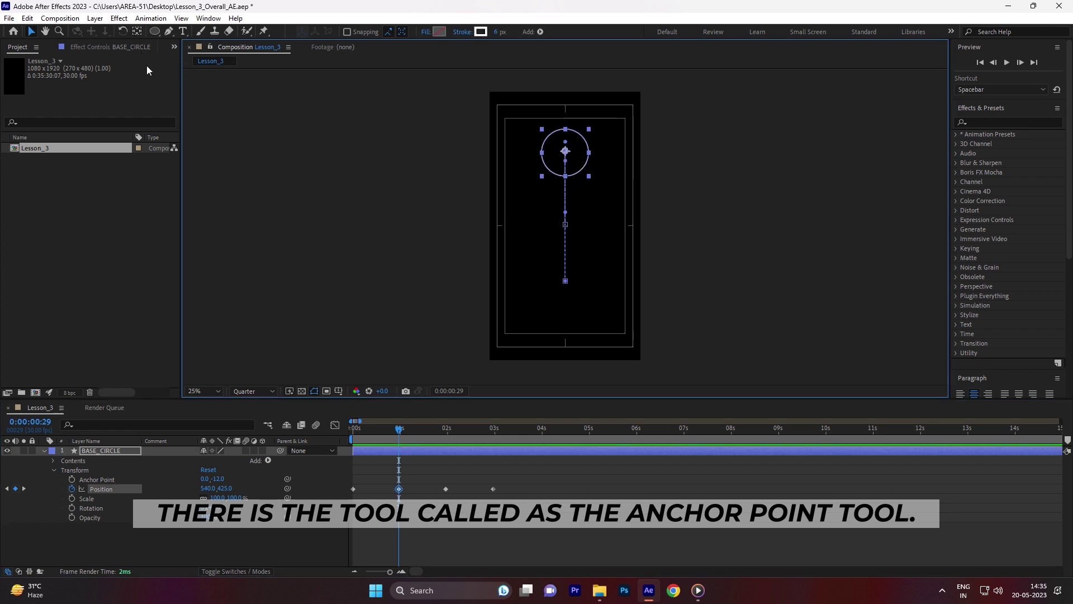
key(y)
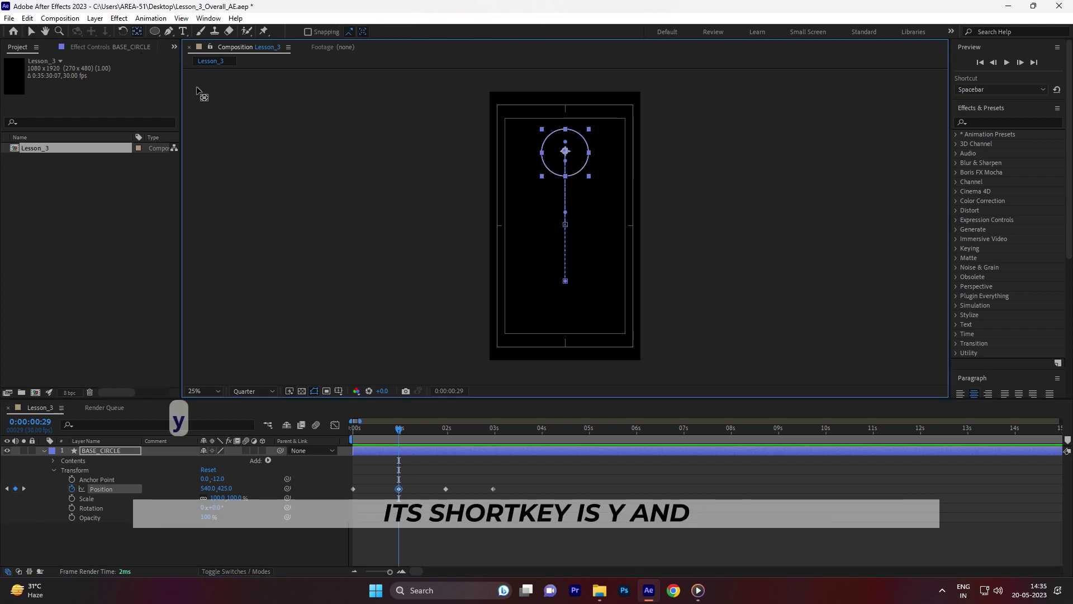
scroll(565, 151, up, 2)
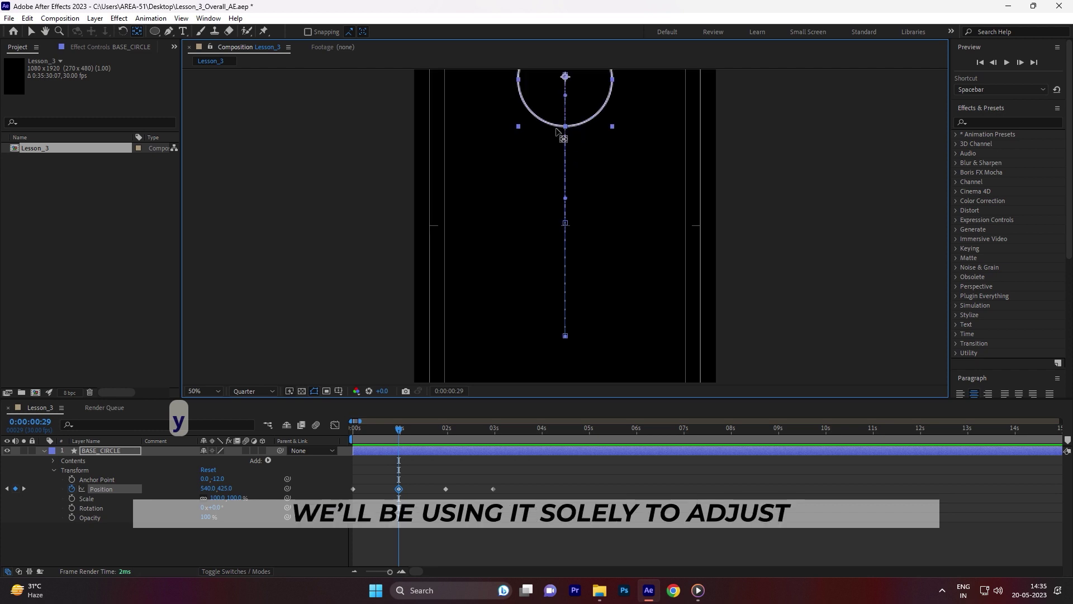
drag(567, 147, 568, 250)
drag(555, 305, 454, 296)
- Undo the anchor point change and draw a closed curved freehand path with the Pen tool (G)
key(ctrl+z)
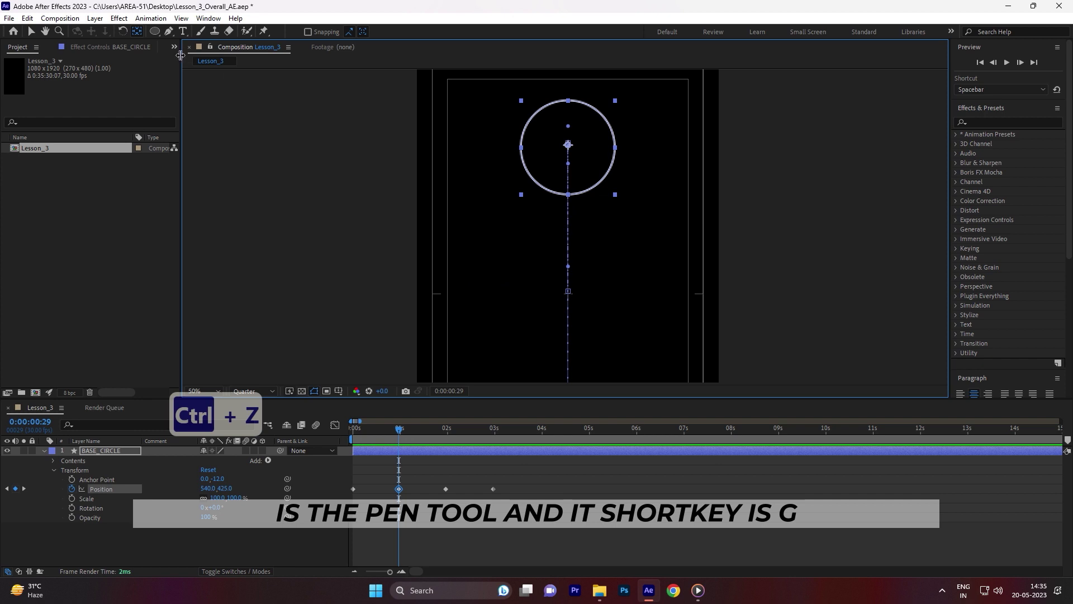
key(g)
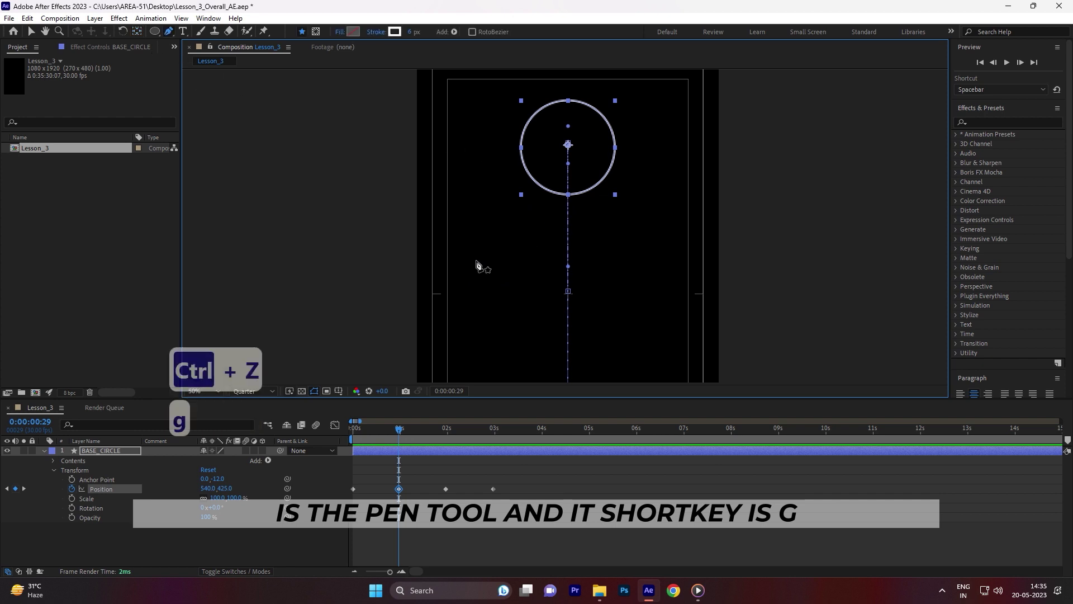
drag(468, 277, 514, 224)
mouse_move(632, 250)
mouse_down()
mouse_move(663, 287)
mouse_move(670, 327)
mouse_move(654, 229)
mouse_up()
drag(642, 270, 563, 353)
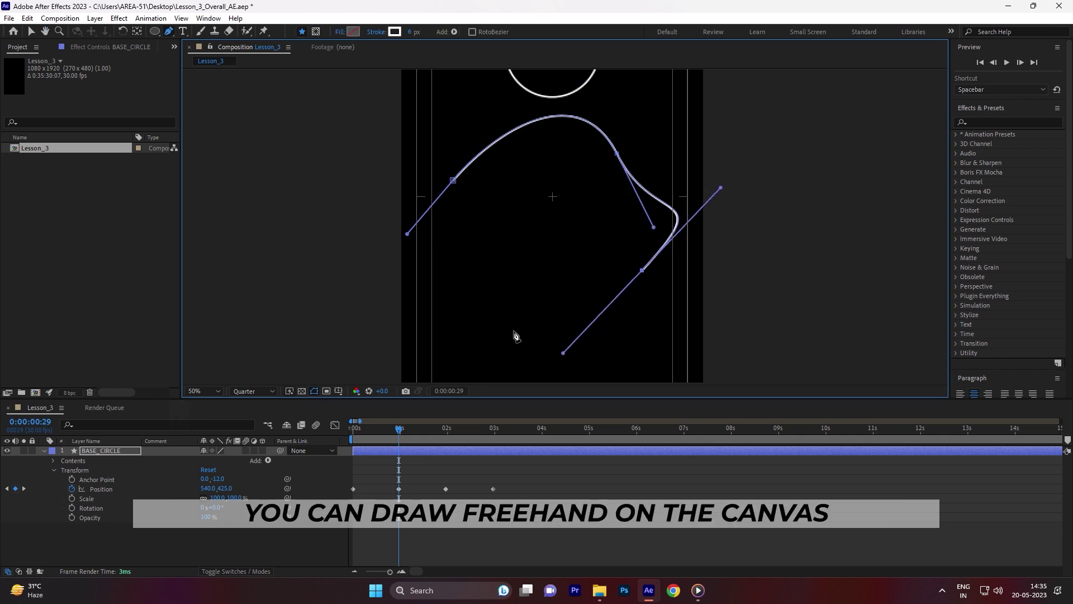
drag(465, 305, 483, 260)
drag(582, 229, 594, 212)
drag(567, 166, 574, 179)
drag(470, 208, 448, 205)
click(453, 183)
- Preview the animation, delete Shape 1 from the layer's Contents, and browse installed effect plugins
scroll(499, 210, down, 1)
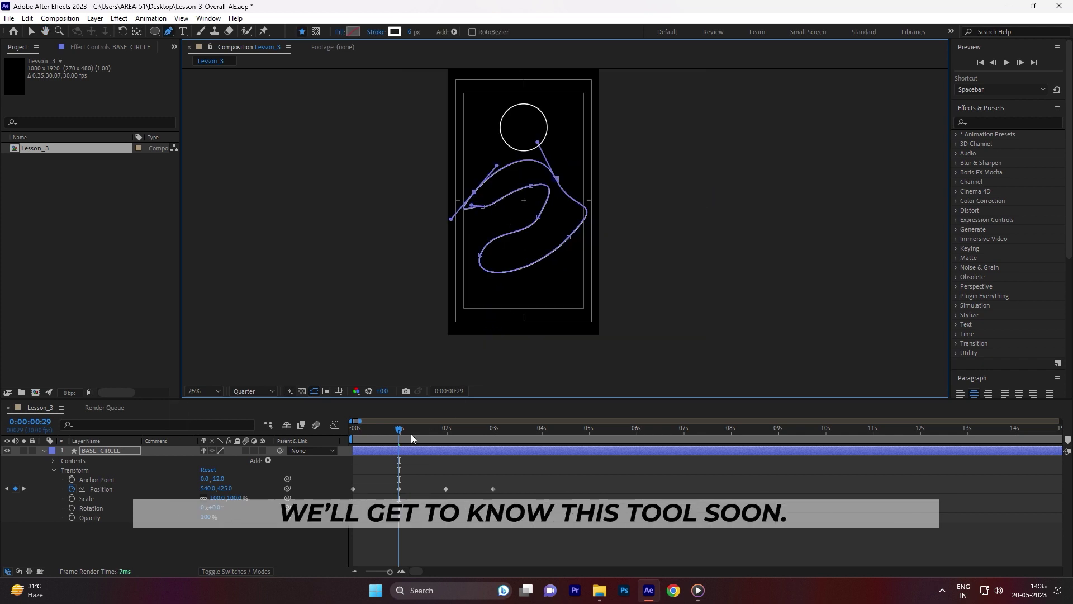
key(space)
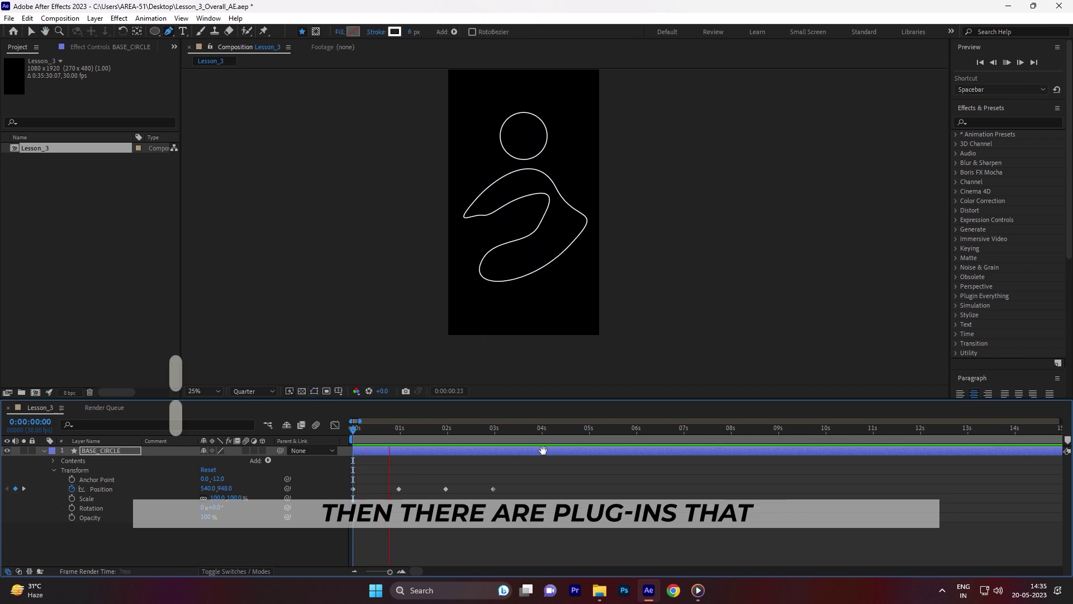
key(ctrl+z)
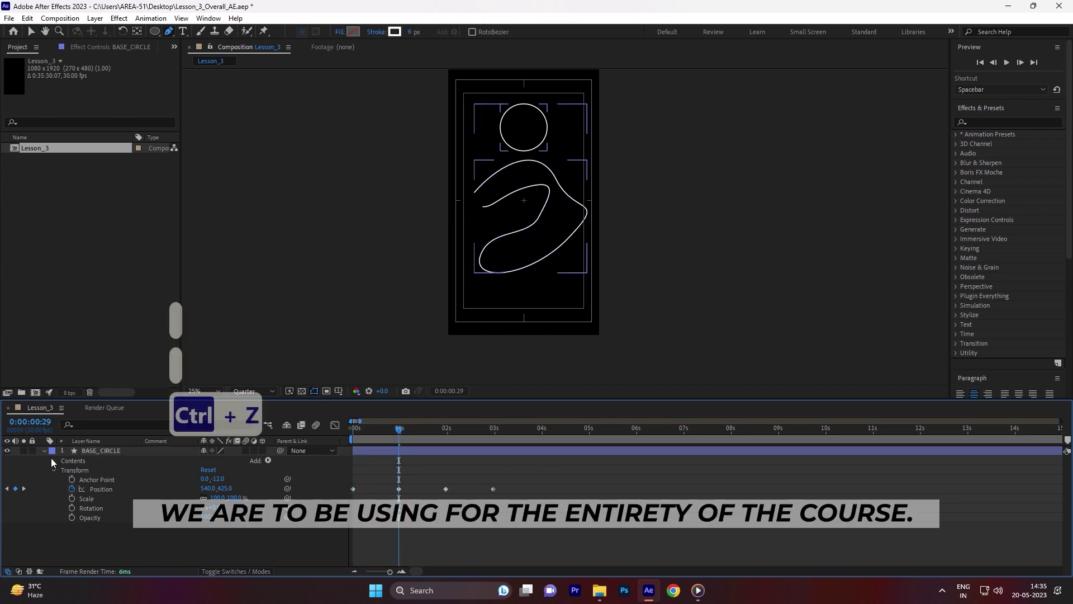
click(53, 461)
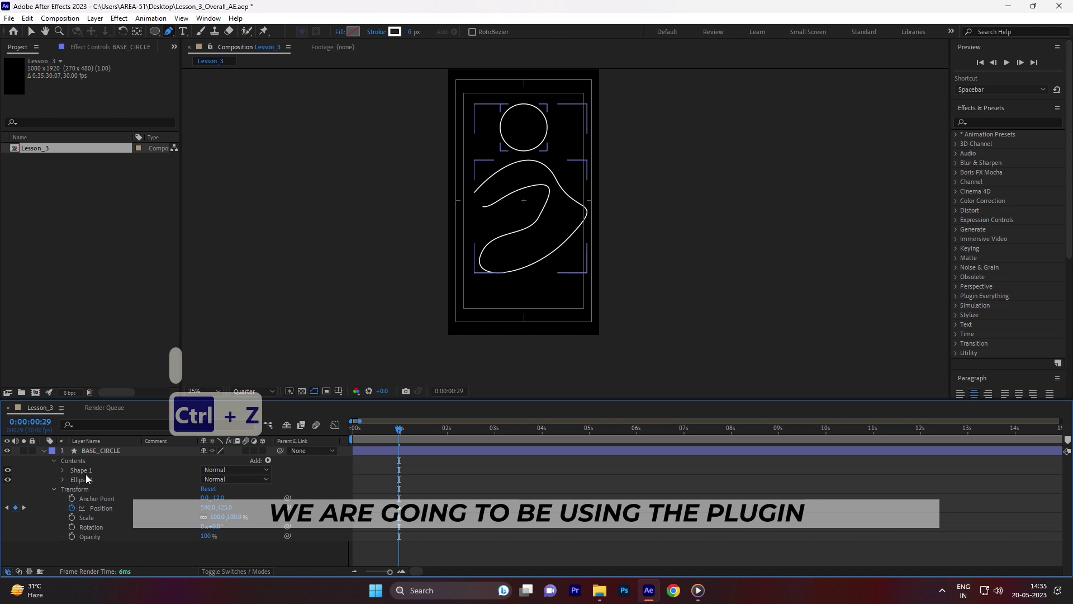
click(86, 473)
key(Delete)
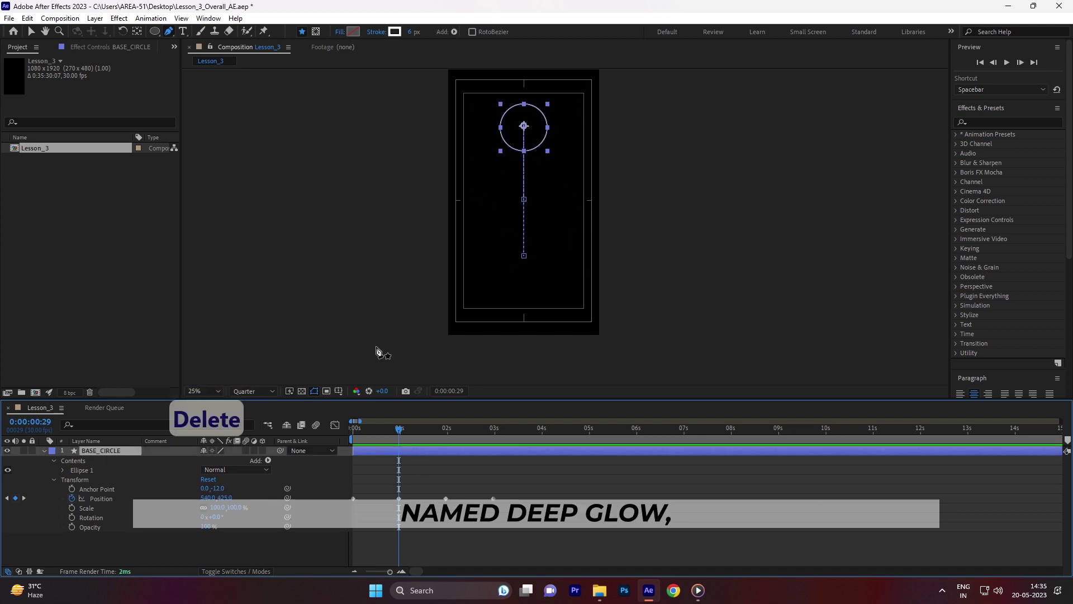
click(118, 18)
- Point out the Newton 3 plugin in the Composition menu, then close the menu
mouse_move(179, 269)
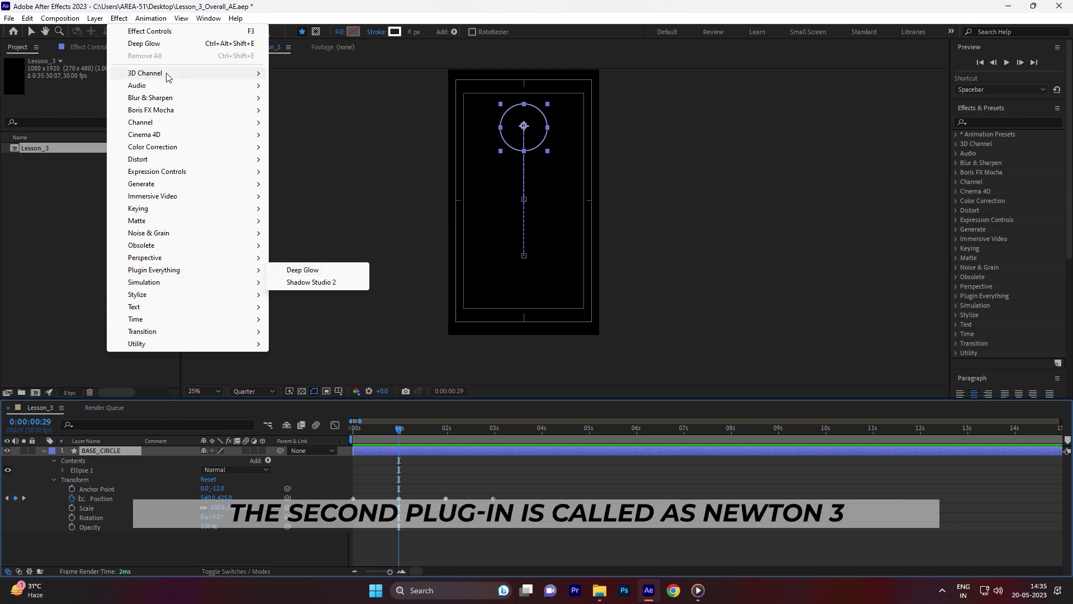
mouse_move(60, 18)
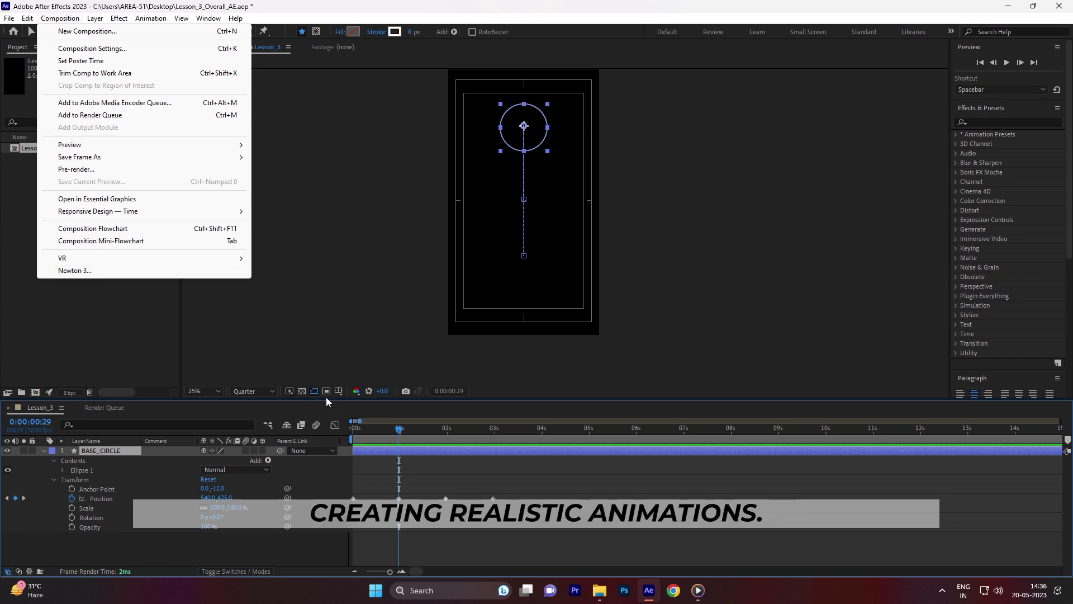
click(431, 462)
- Return to 0s, preview the Position animation, and focus the Effects & Presets panel
drag(406, 435, 326, 430)
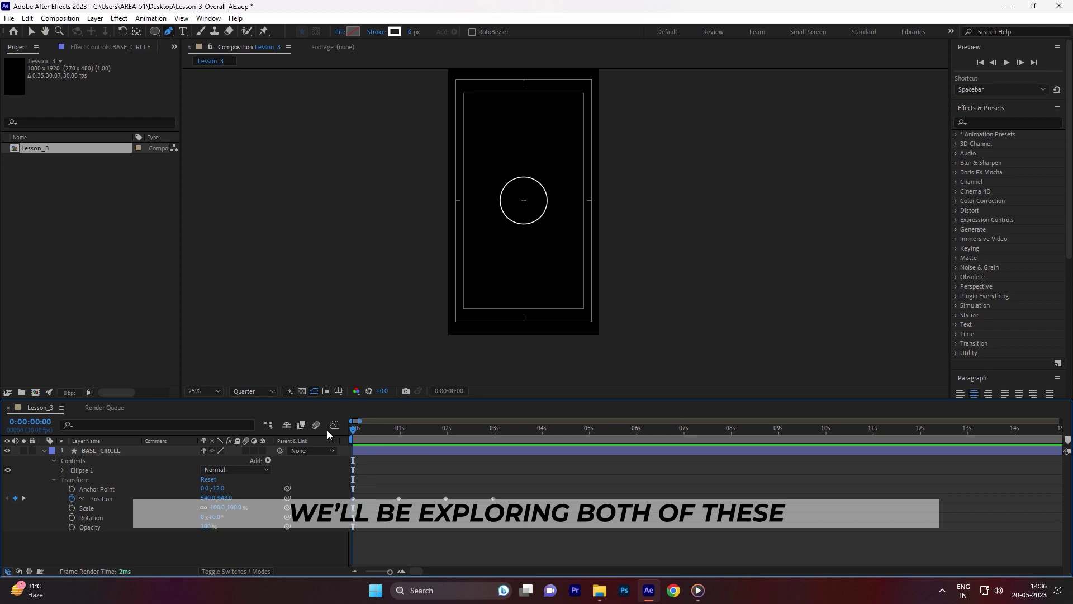
key(space)
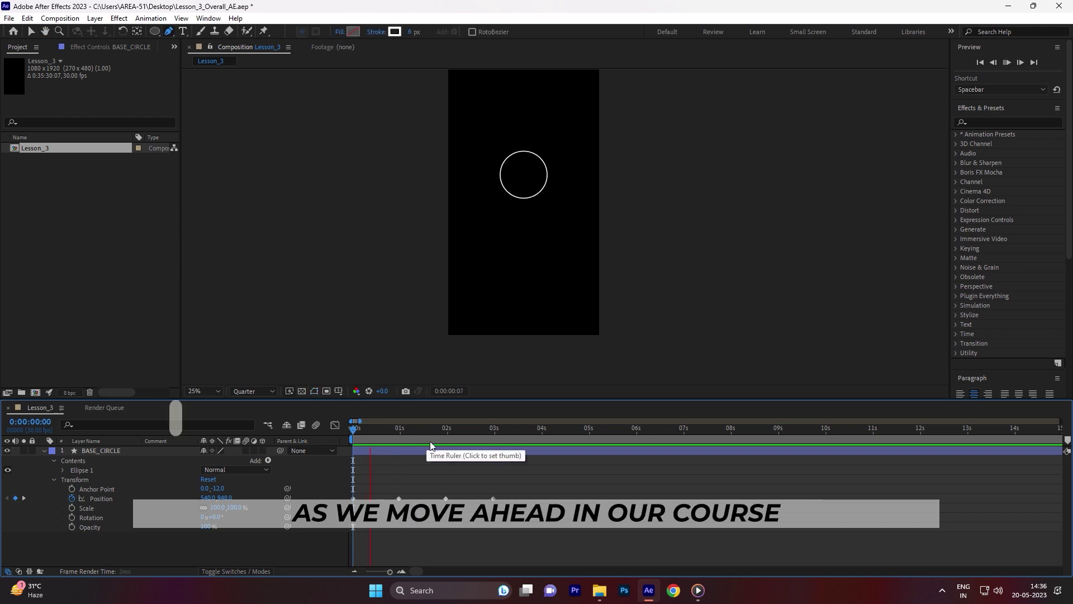
key(space)
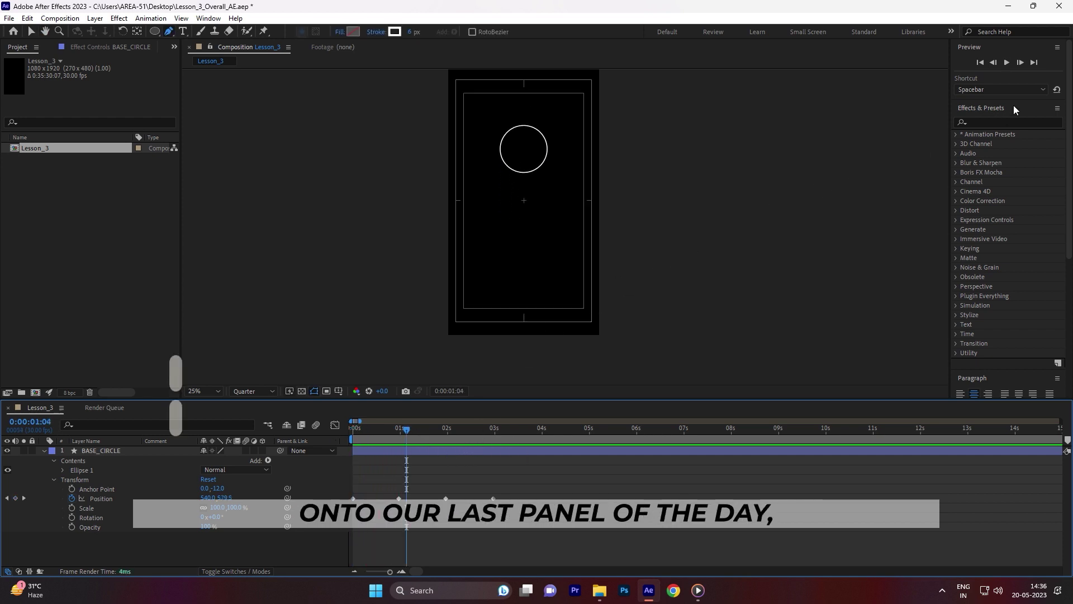
click(1016, 105)
click(1012, 106)
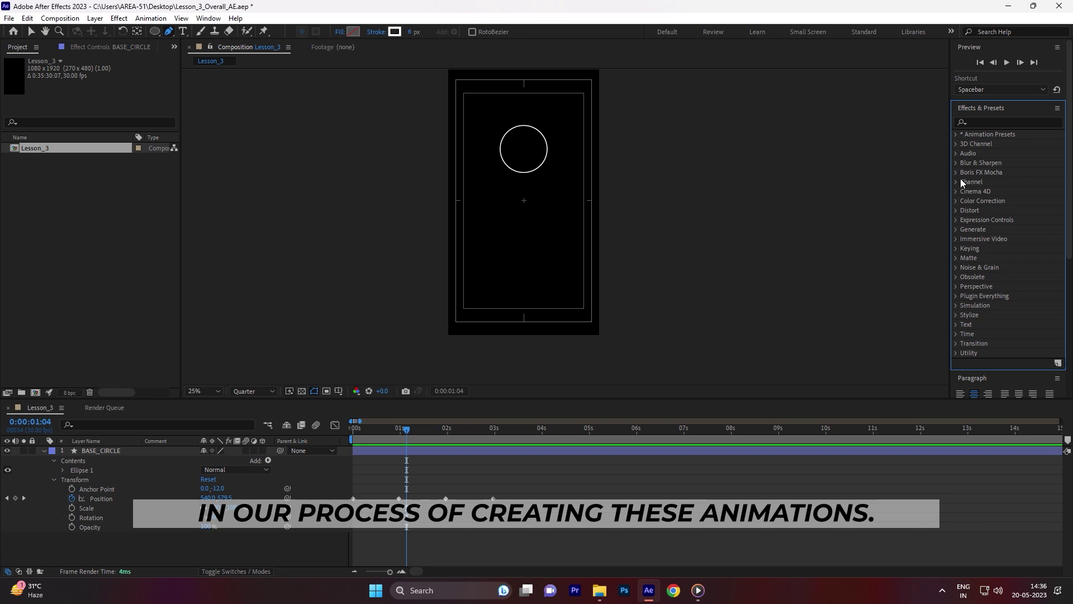
- Search Effects & Presets for 'gau' and select Gaussian Blur under Blur & Sharpen
click(992, 123)
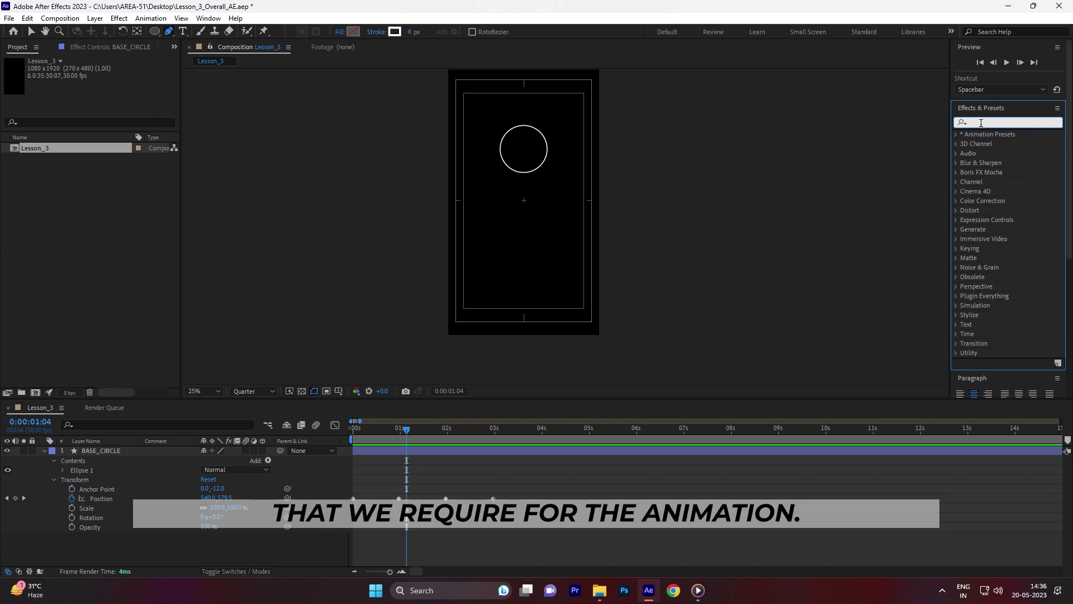
text(gau)
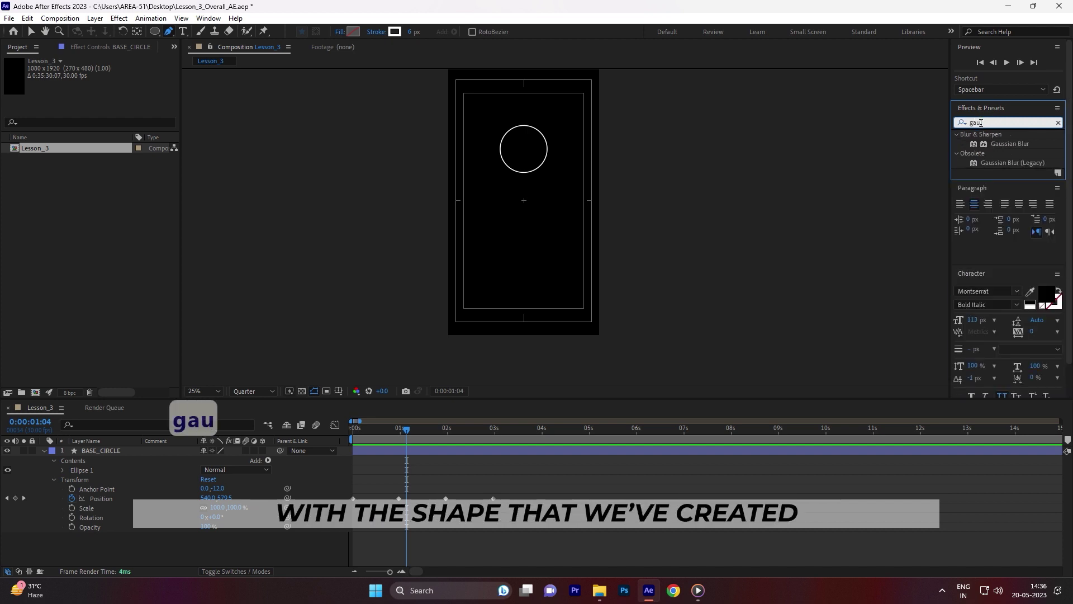
click(1004, 145)
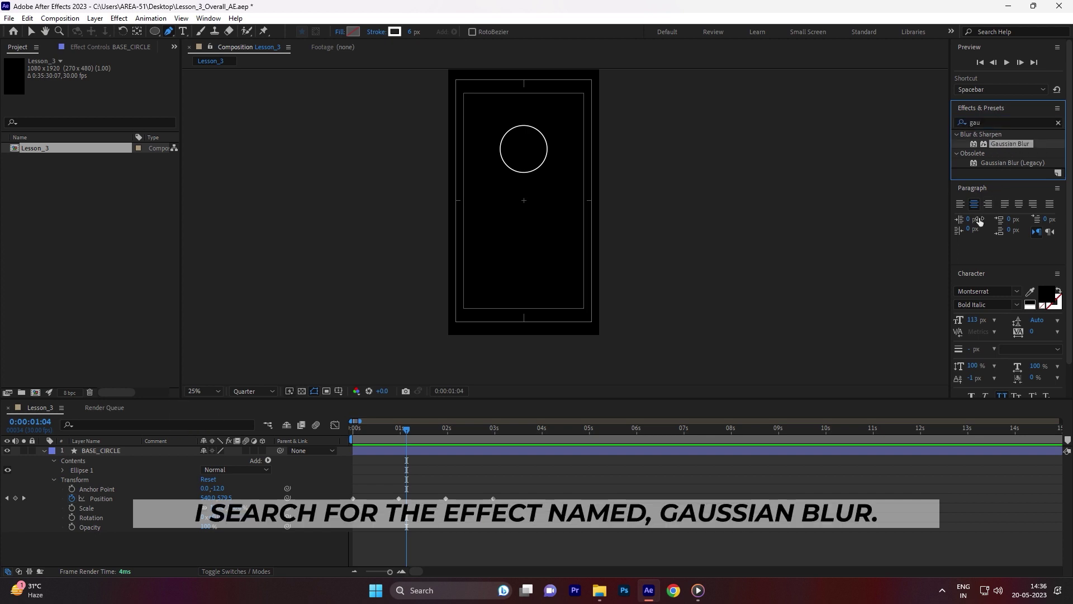
- Drop Gaussian Blur onto the BASE_CIRCLE layer and view its settings in Effect Controls
drag(999, 145, 408, 449)
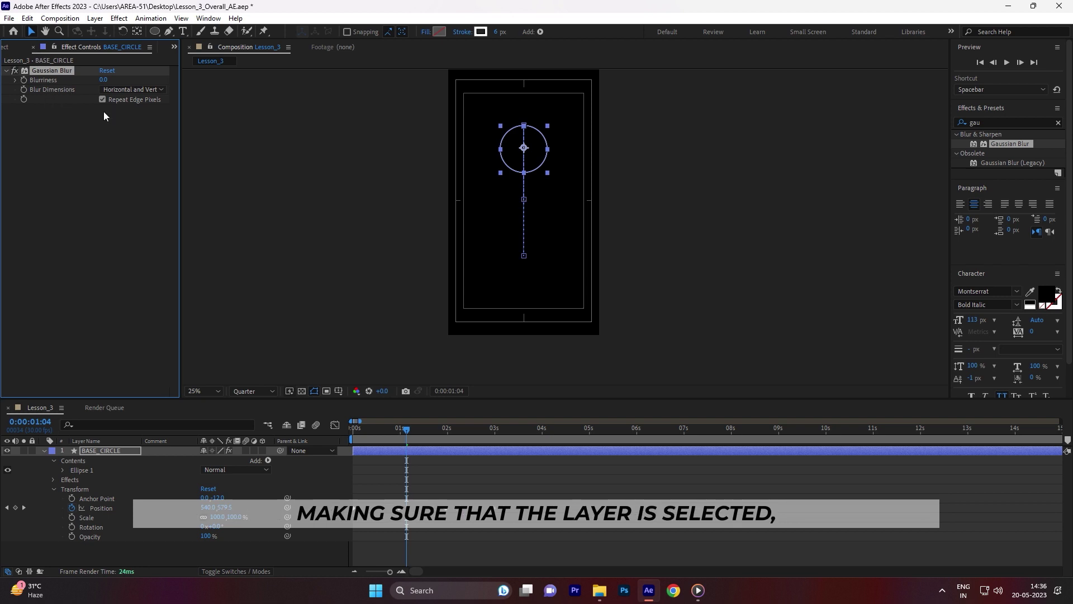
click(387, 468)
click(398, 451)
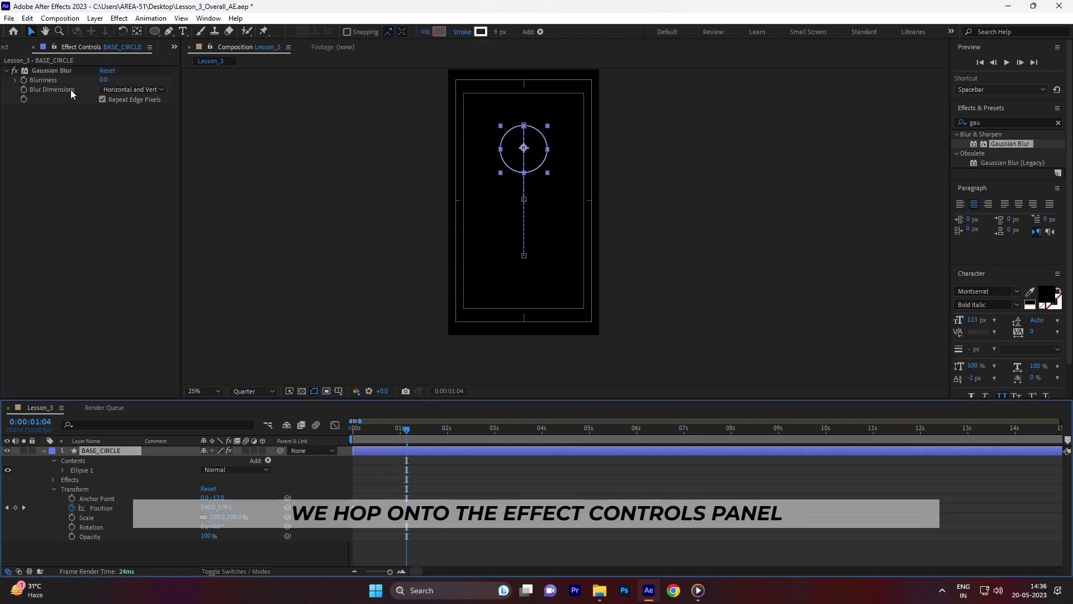
scroll(86, 48, up, 1)
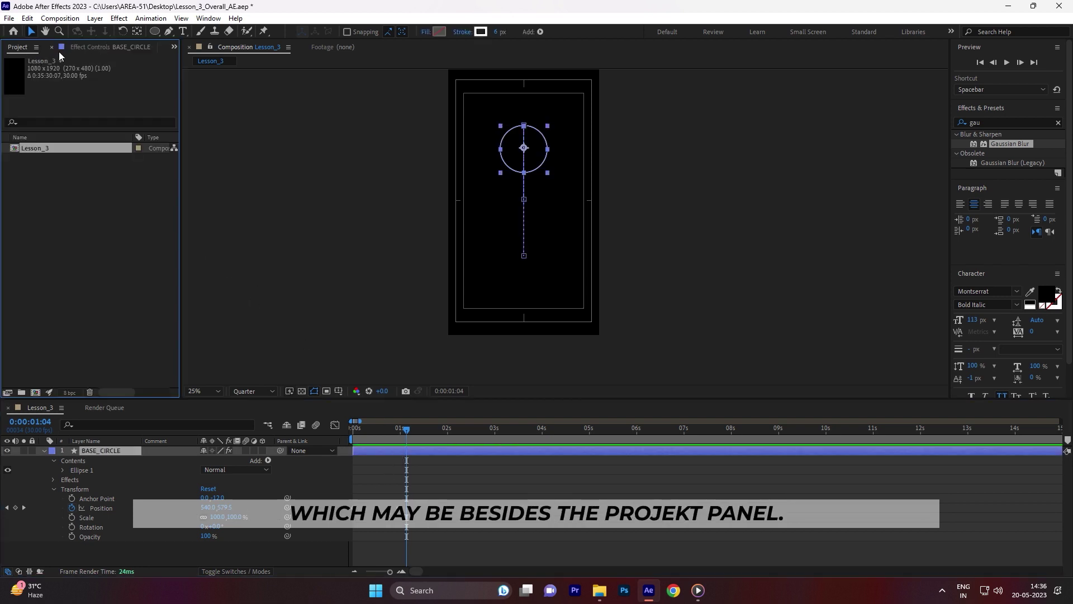
click(79, 51)
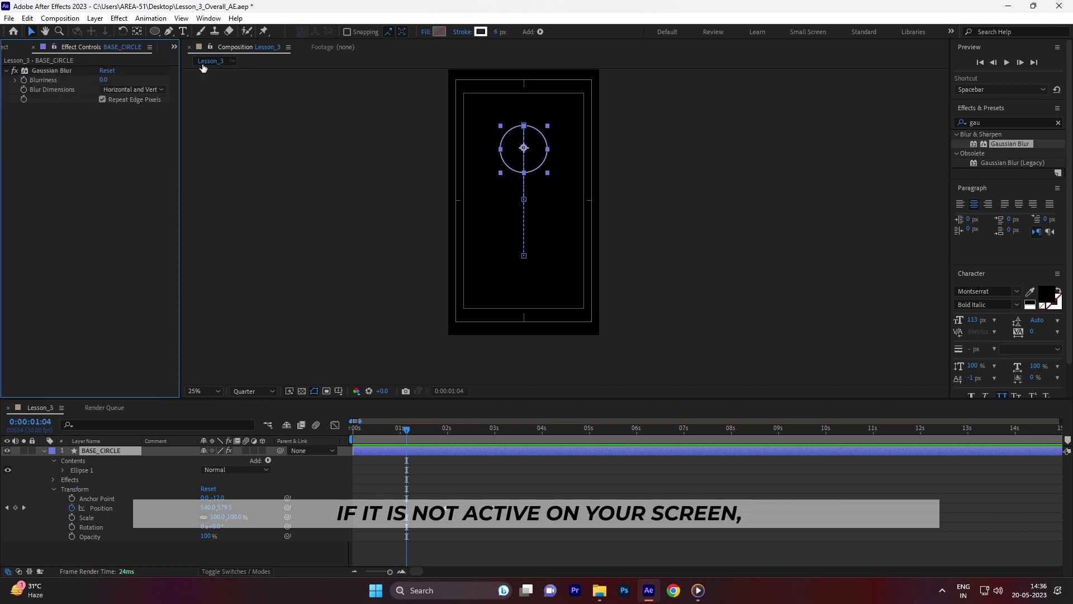
scroll(69, 49, up, 1)
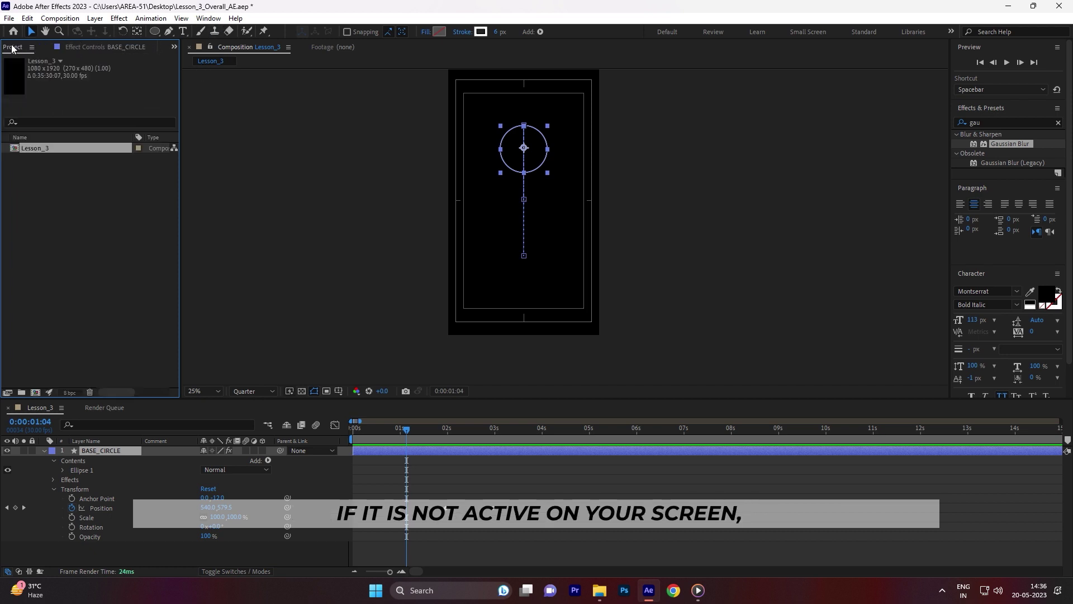
scroll(128, 49, down, 1)
right_click(95, 56)
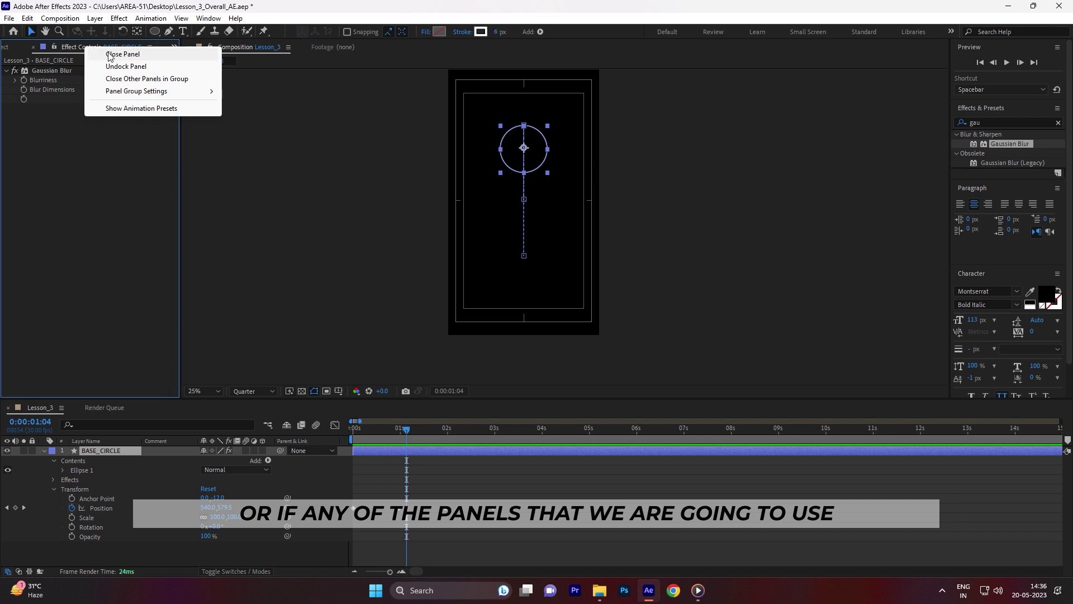
click(114, 60)
click(205, 23)
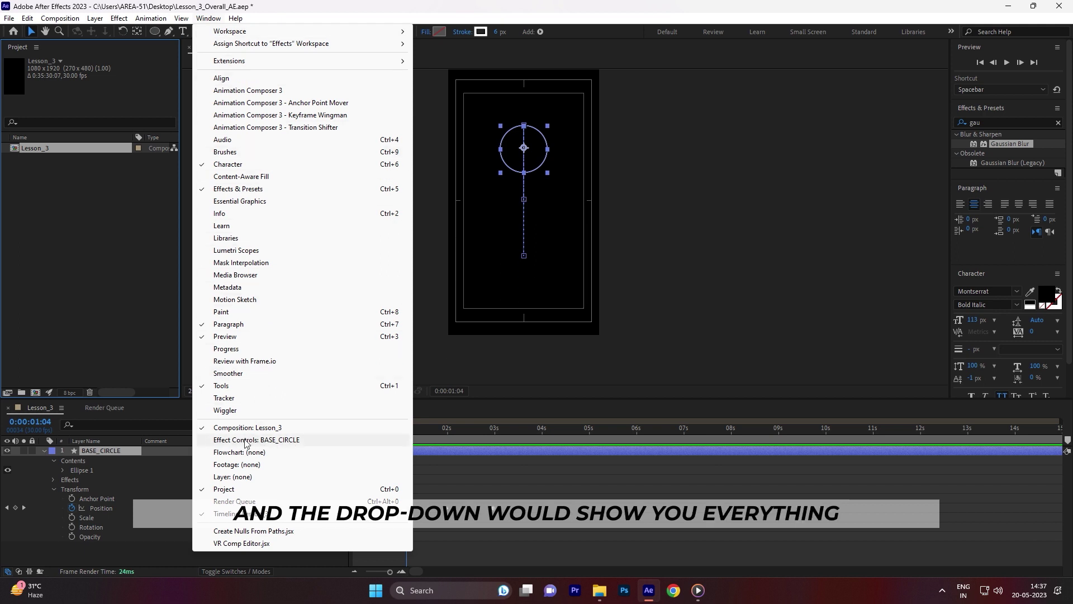
click(290, 441)
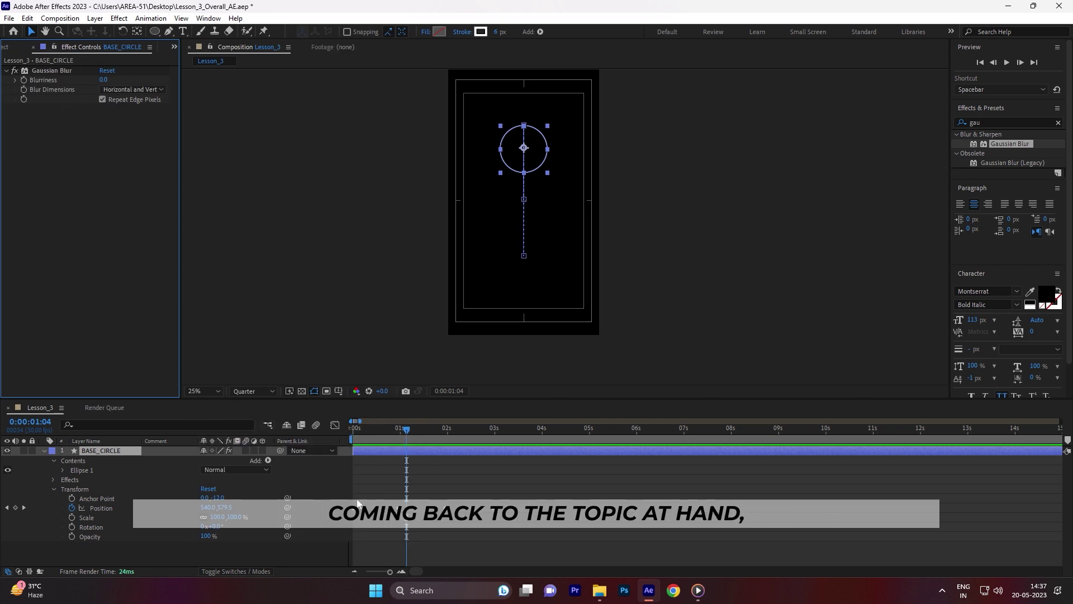
- Set the Gaussian Blur Blurriness on BASE_CIRCLE to 50 in Effect Controls
click(445, 497)
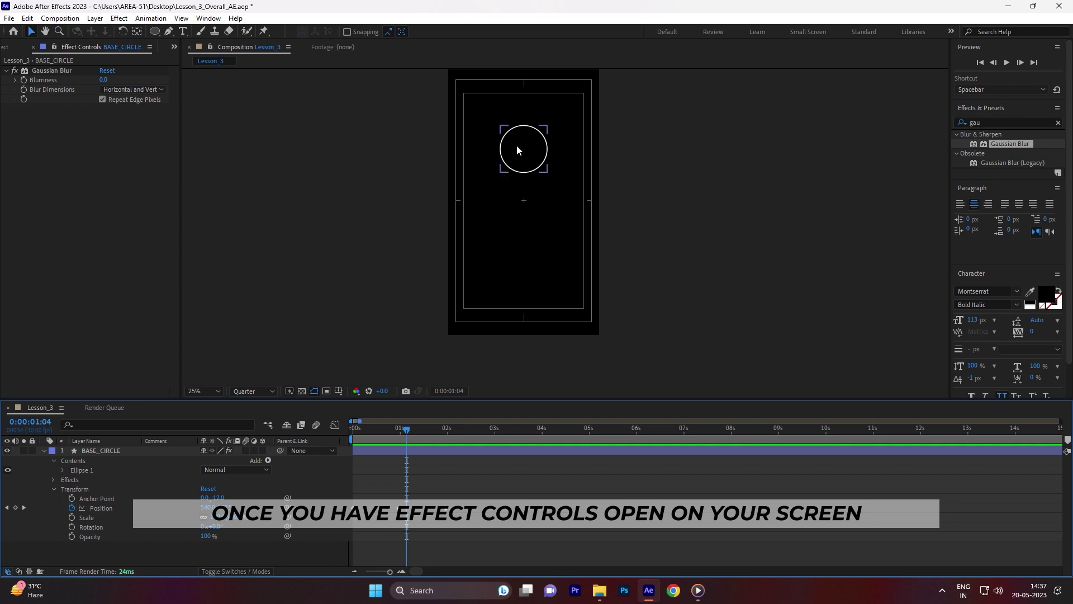
click(51, 71)
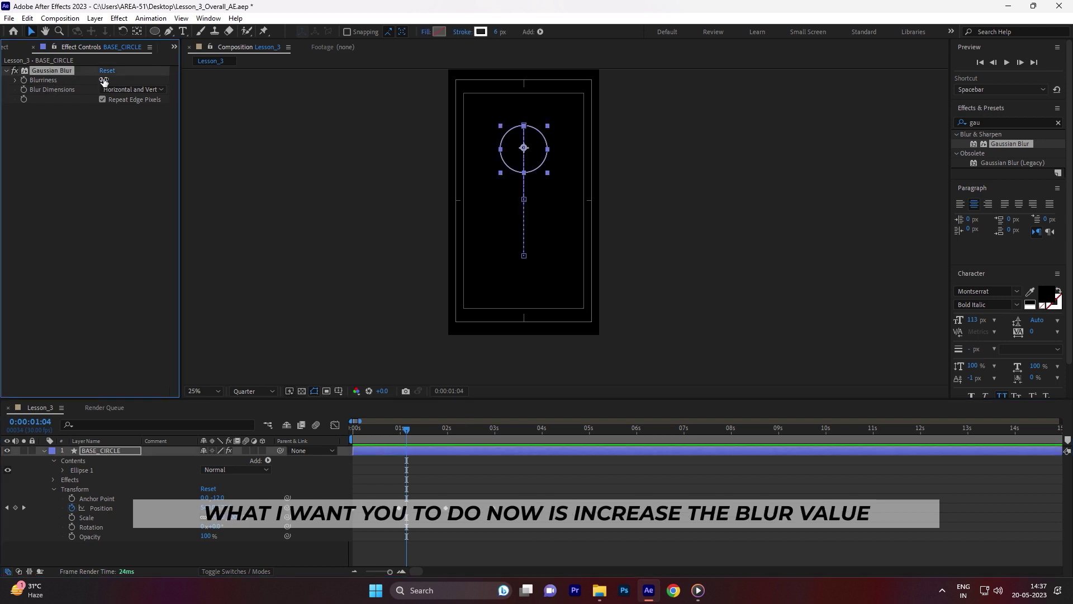
text(50)
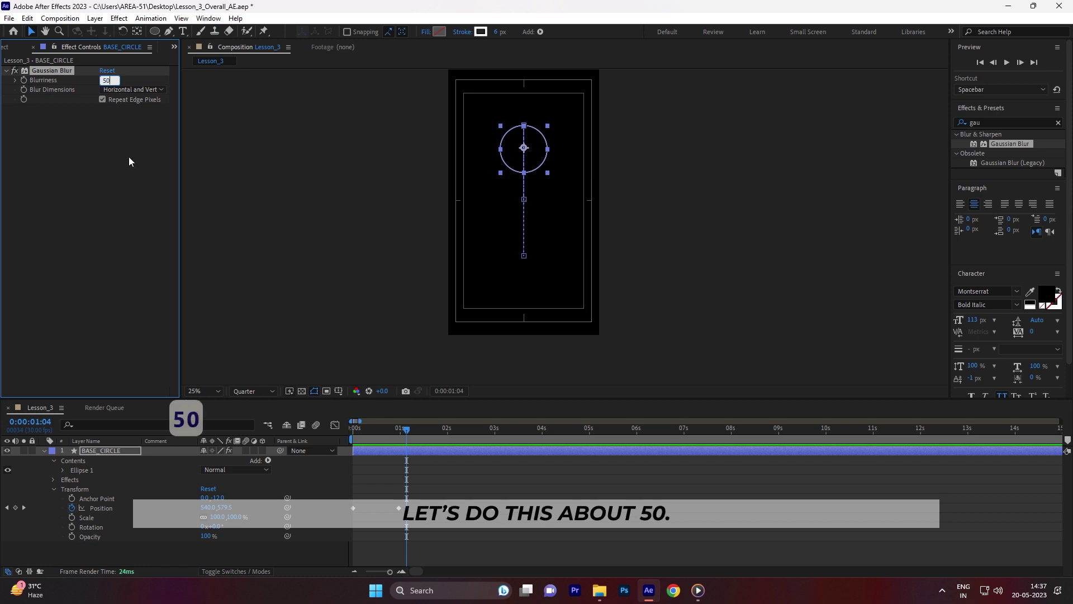
key(Return)
click(415, 468)
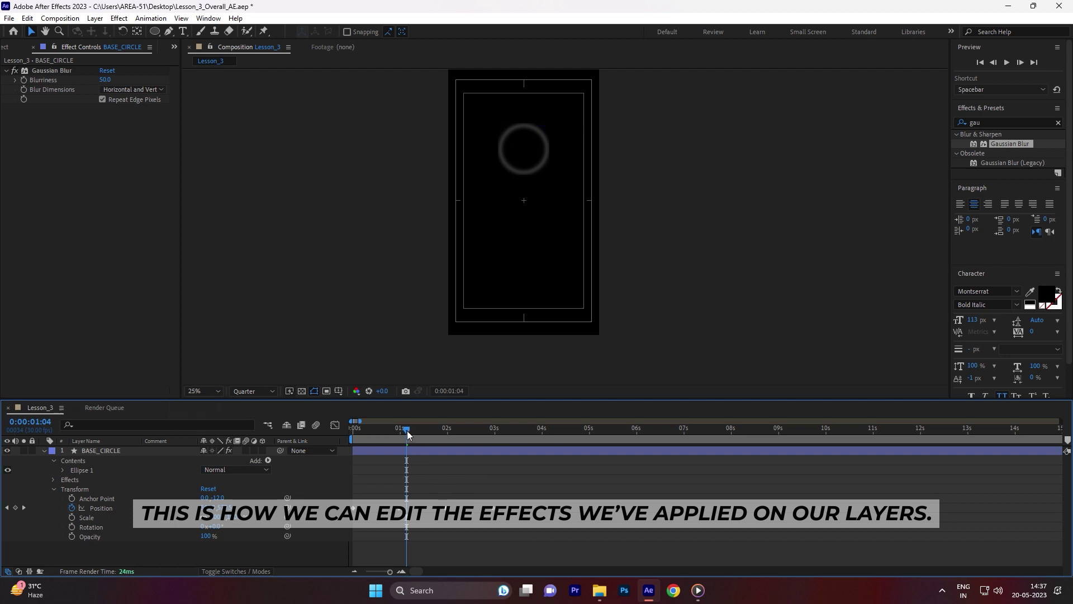
- Collapse Transform and twirl open Effects > Gaussian Blur under BASE_CIRCLE in the timeline
drag(407, 430, 399, 429)
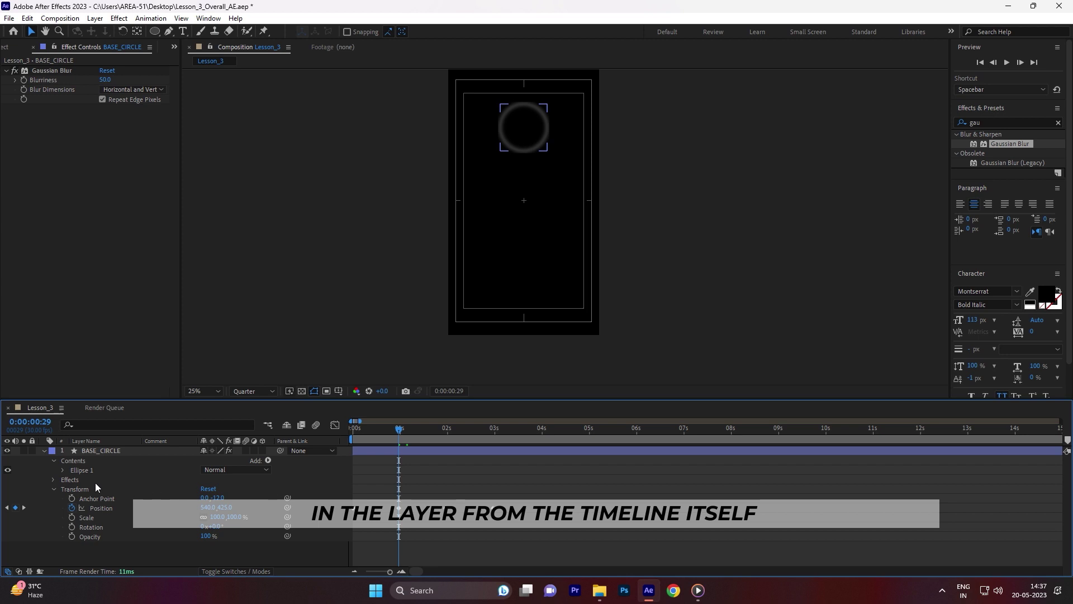
click(53, 489)
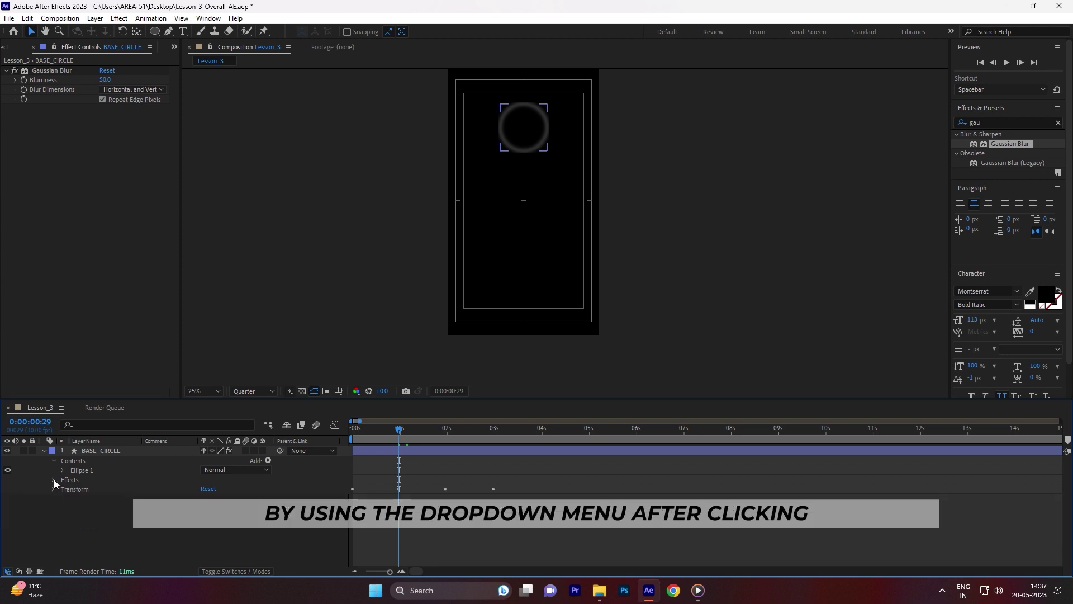
click(54, 479)
click(62, 488)
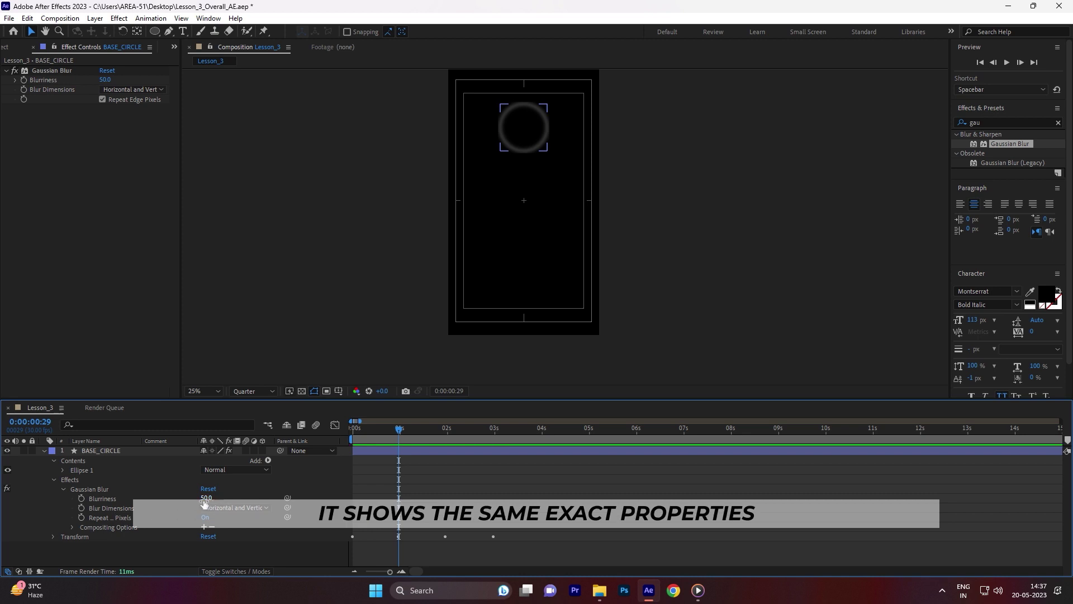
click(206, 272)
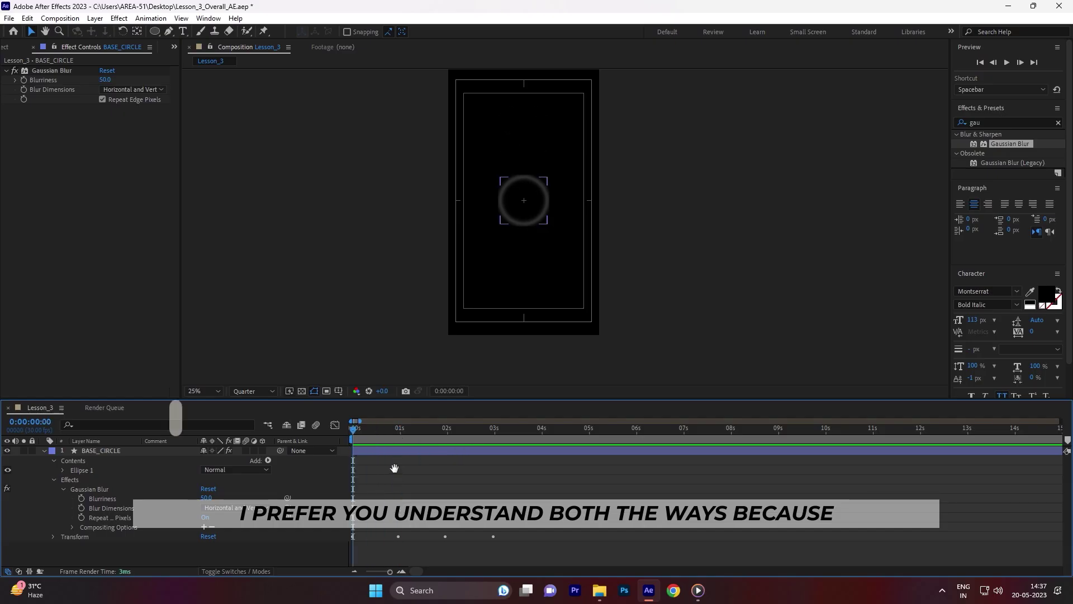
- Preview the animation from the start to check where the circle is around 3-4 seconds
key(space)
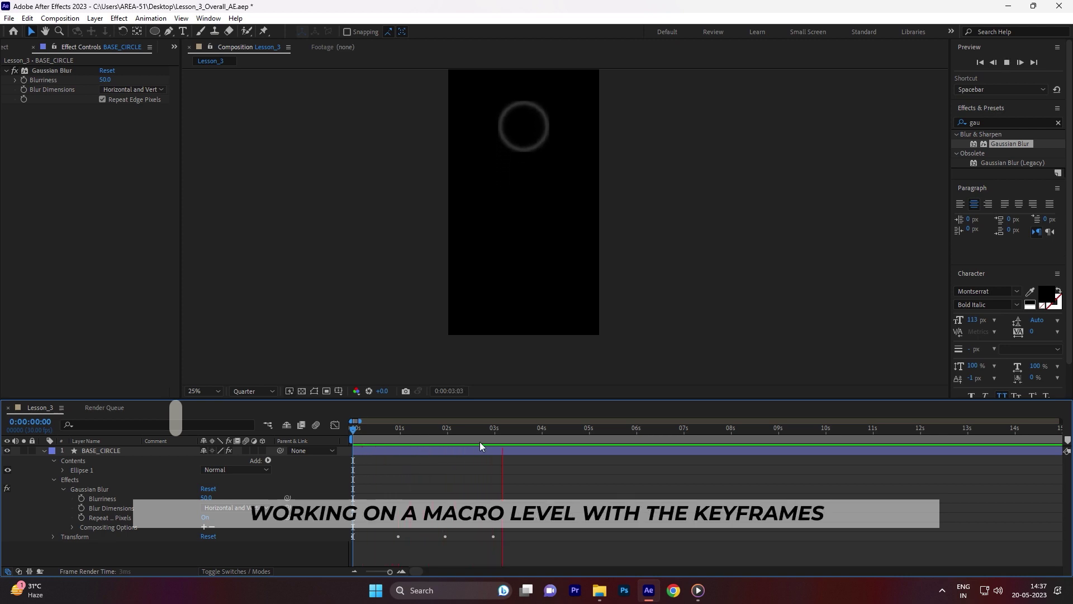
drag(505, 431, 537, 442)
click(539, 450)
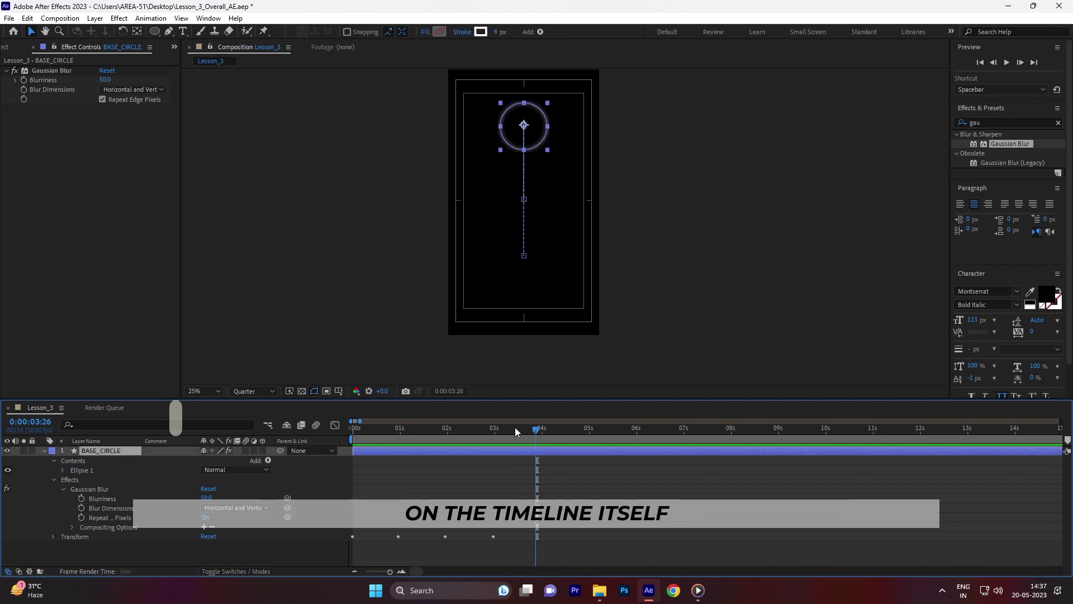
key(Home)
key(space)
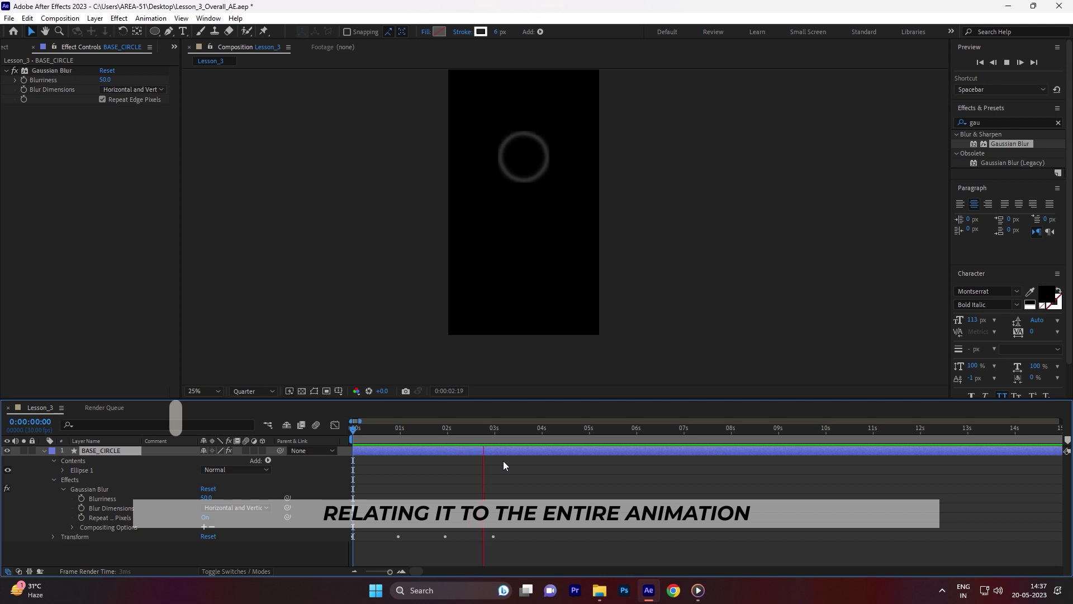
key(v)
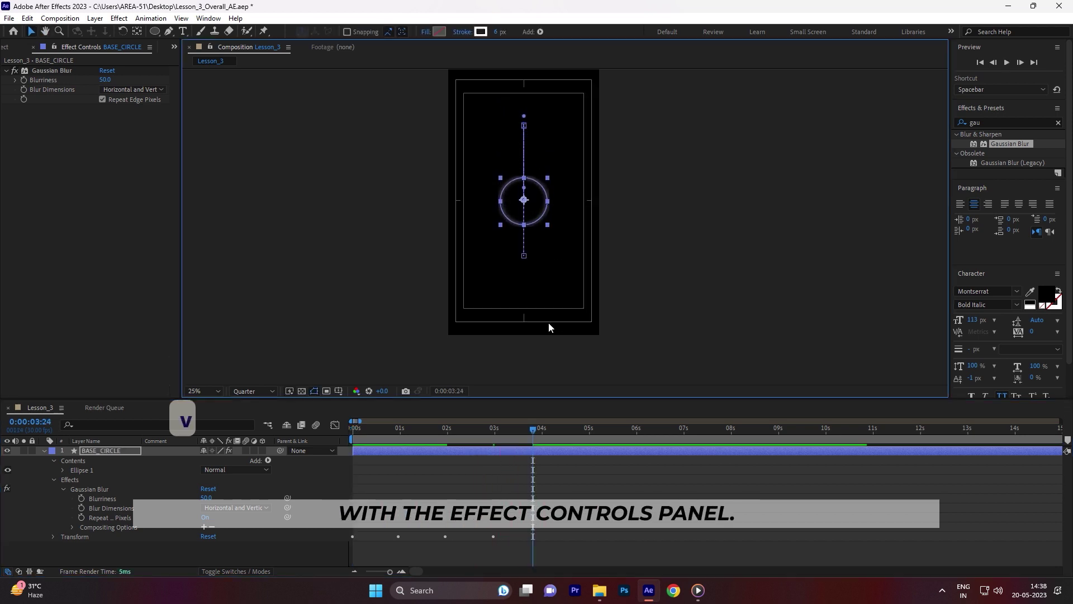
key(space)
key(space)
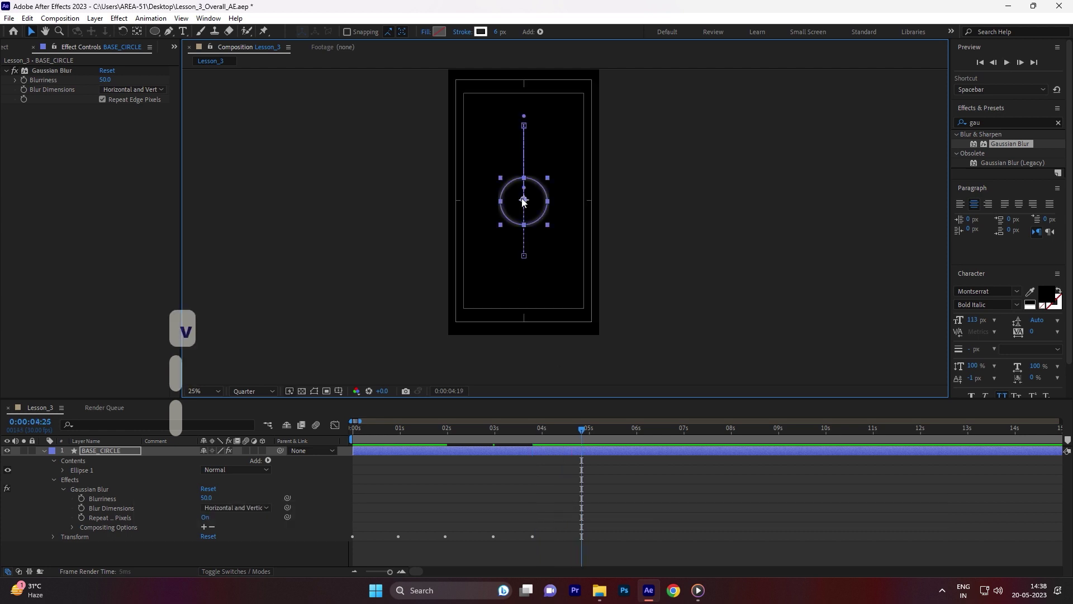
- Drag the circle below centre at 0:00:04:25 and replay the animation from the start
drag(538, 205, 538, 271)
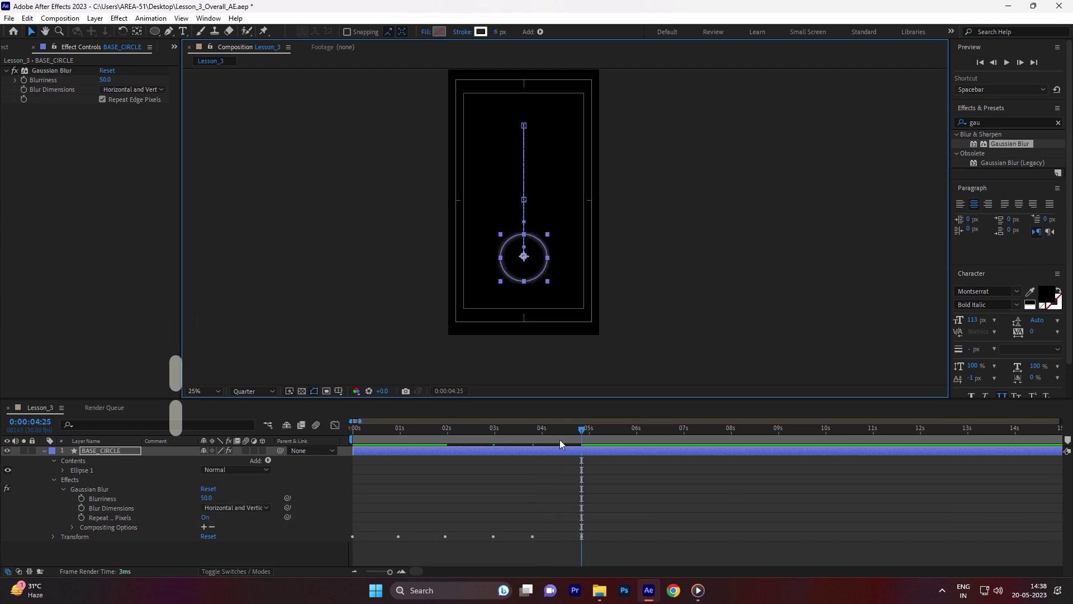
key(Home)
click(233, 426)
key(space)
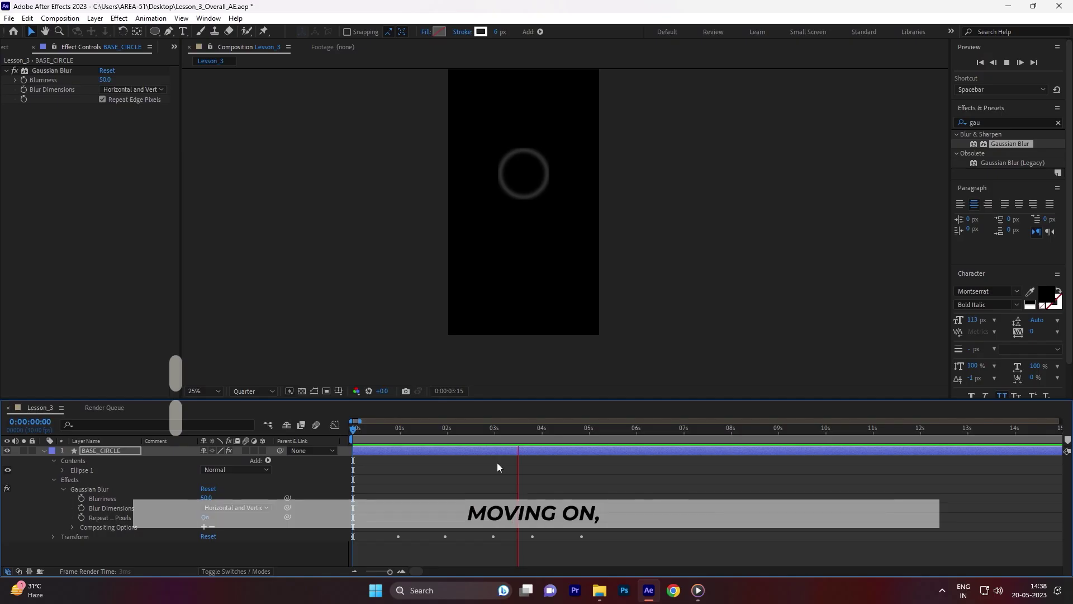
- Step through the circle's animation, then delete the BASE_CIRCLE layer
drag(494, 428, 347, 435)
click(391, 468)
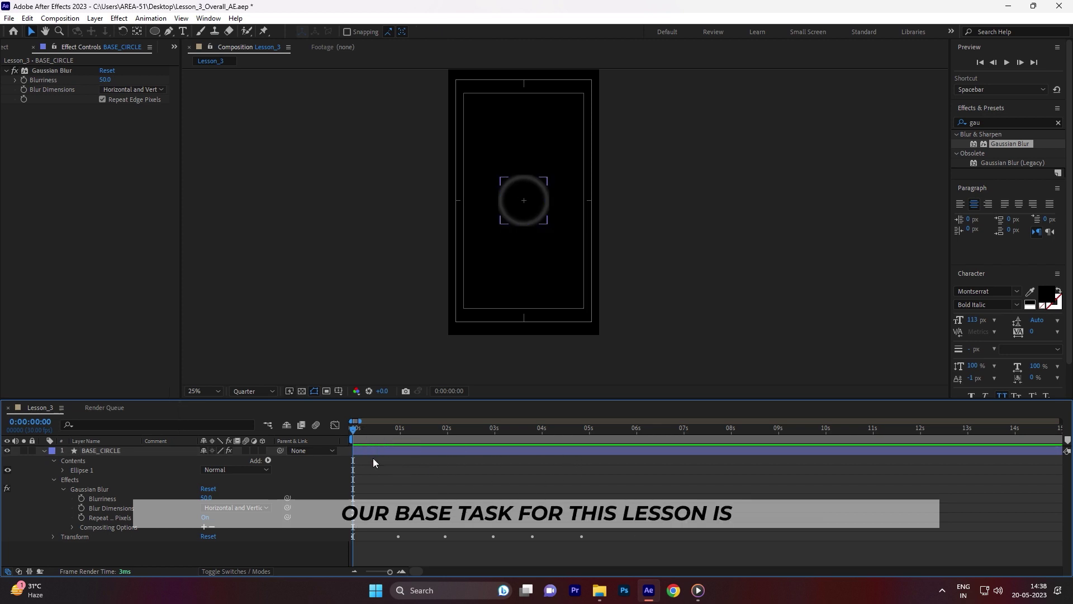
click(374, 454)
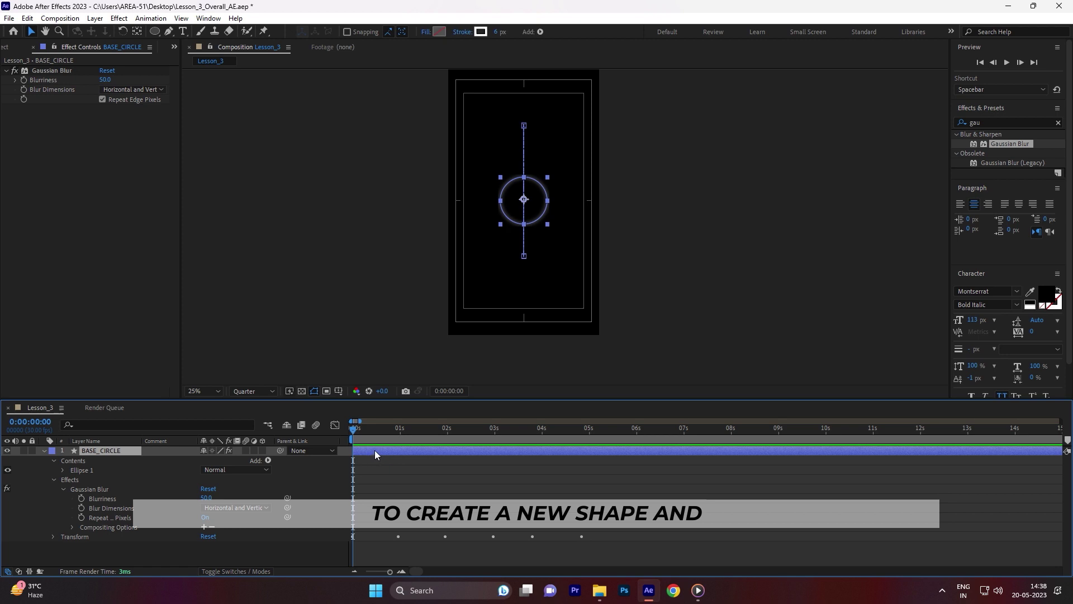
key(F2)
drag(360, 431, 511, 439)
click(509, 452)
key(Delete)
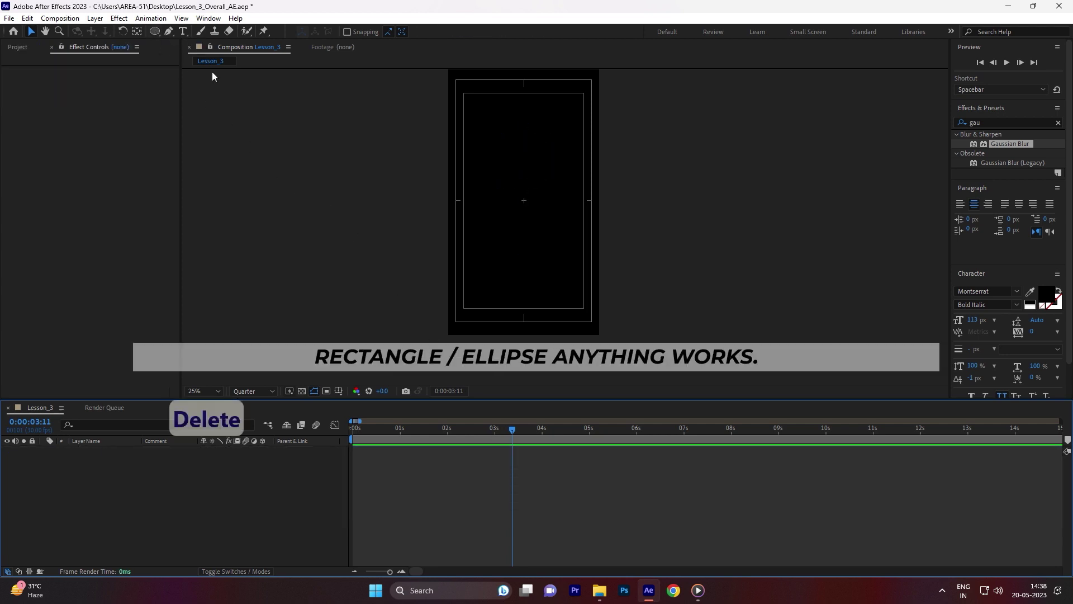
- Draw an ellipse with the Ellipse tool (Q), replacing a tall first attempt with a small circle
key(q)
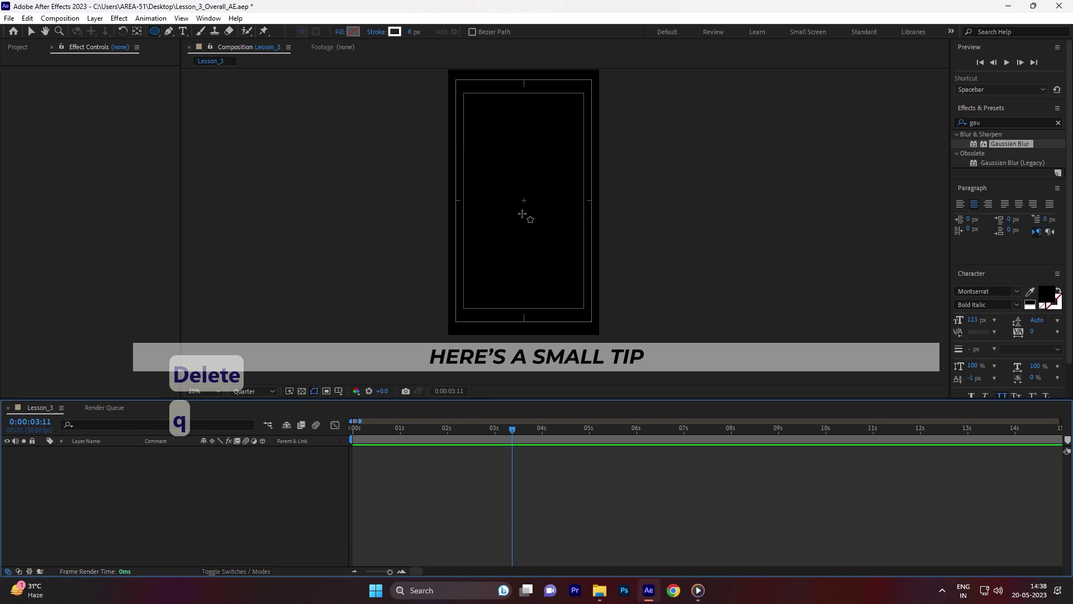
drag(447, 429, 397, 431)
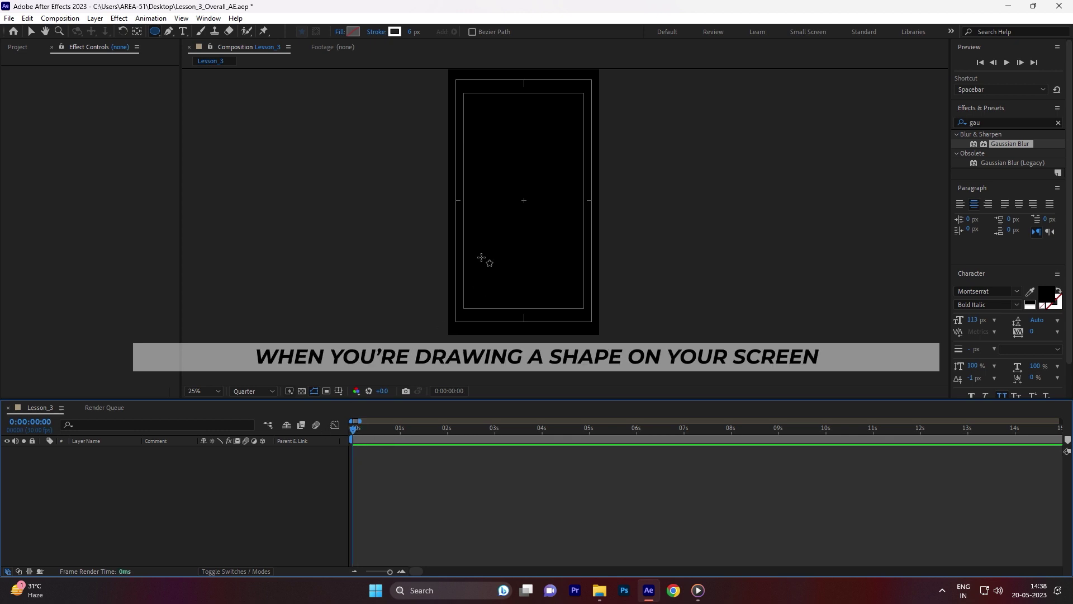
drag(510, 185, 572, 300)
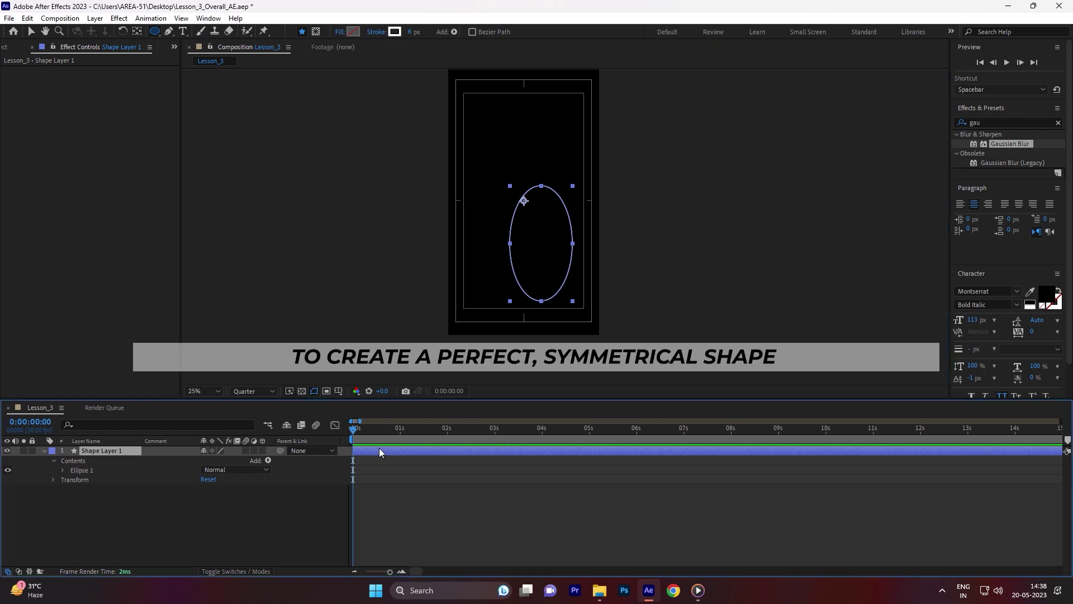
key(Delete)
drag(497, 171, 584, 257)
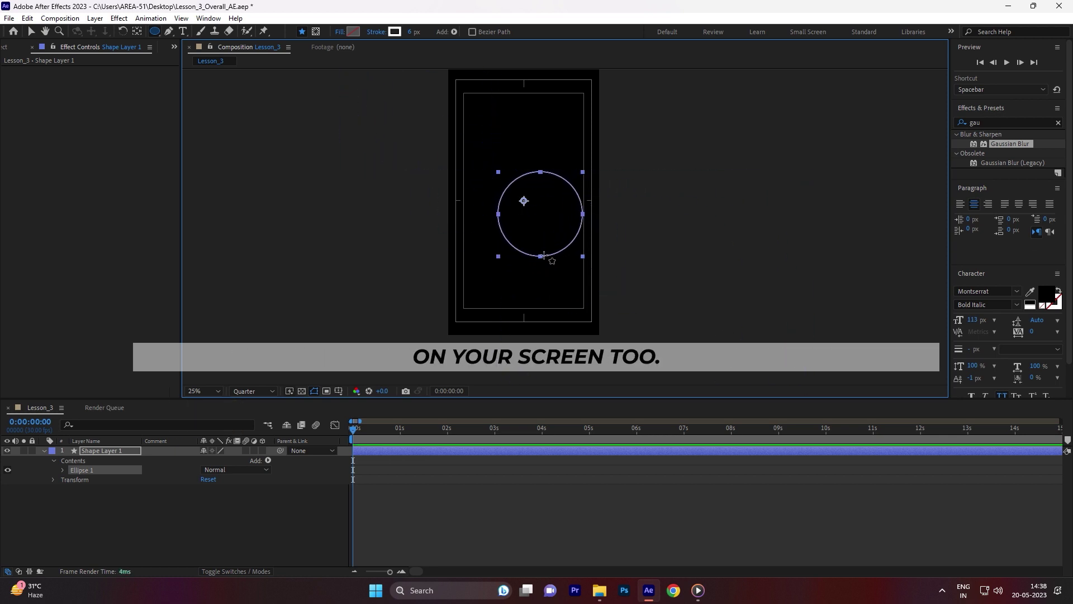
- Undo the previous circle and draw a new outline circle outward from the frame centre
key(ctrl+z)
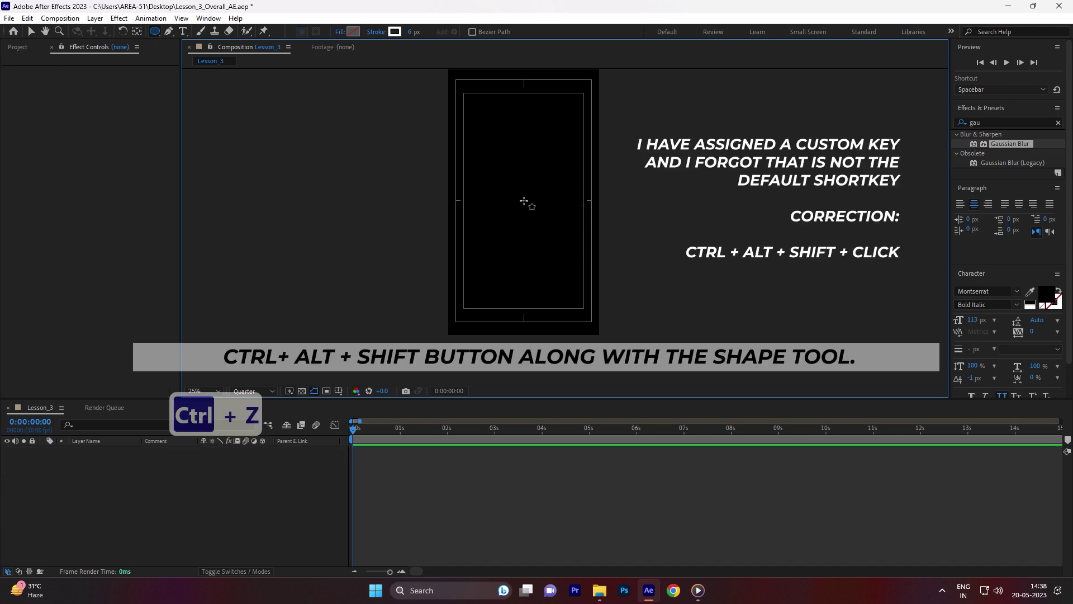
ctrl+alt+shift+click(523, 201)
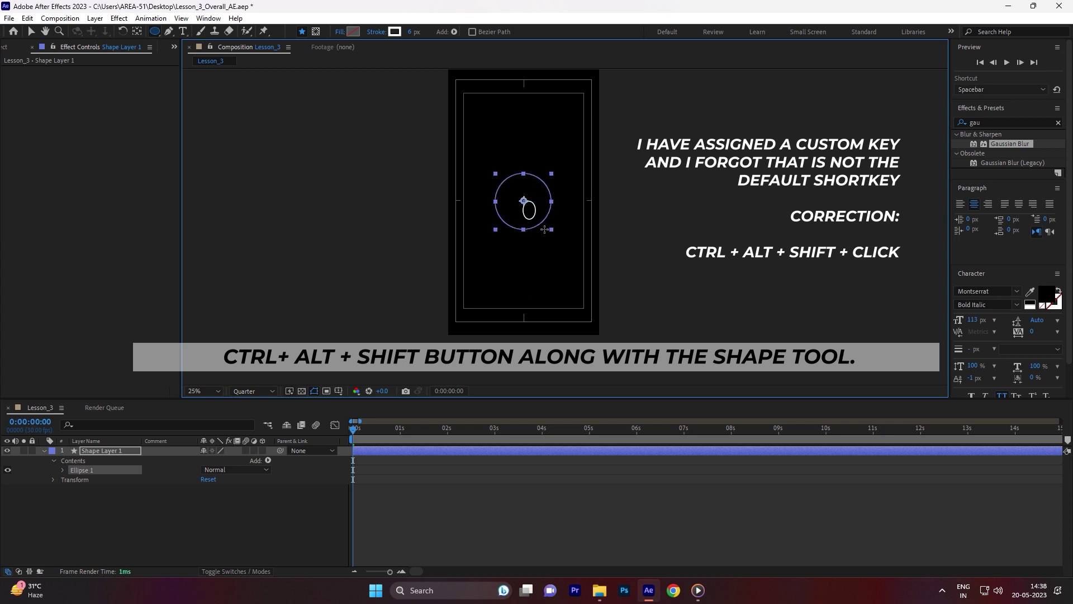
mouse_move(553, 245)
mouse_down()
mouse_move(561, 262)
mouse_move(537, 219)
mouse_move(498, 57)
mouse_move(559, 249)
mouse_move(600, 304)
mouse_move(671, 358)
mouse_move(565, 246)
mouse_move(538, 195)
mouse_move(596, 128)
mouse_move(540, 184)
mouse_move(547, 170)
mouse_up()
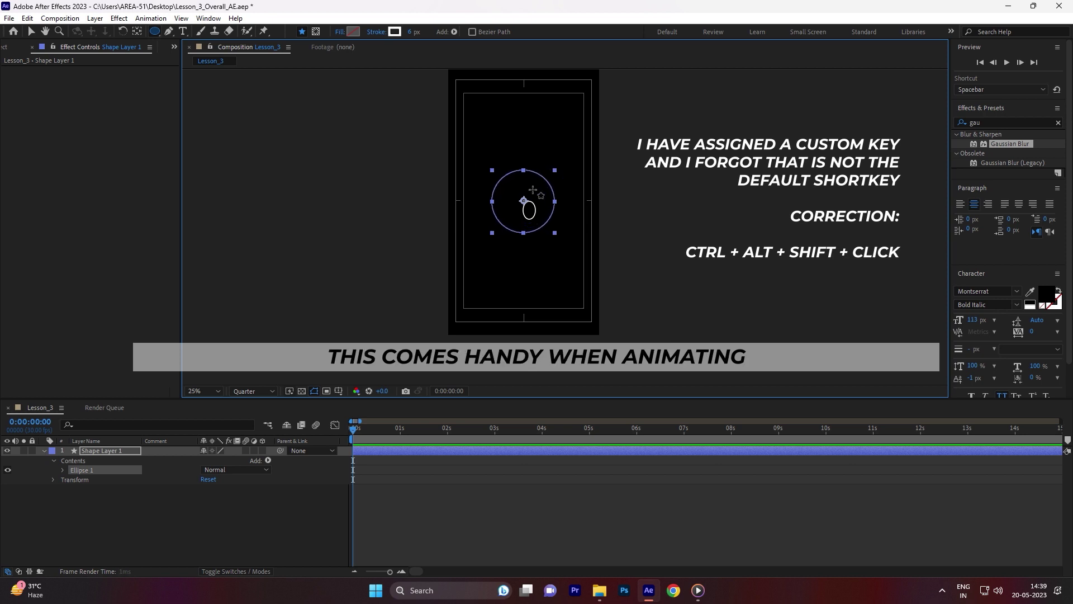
key(period)
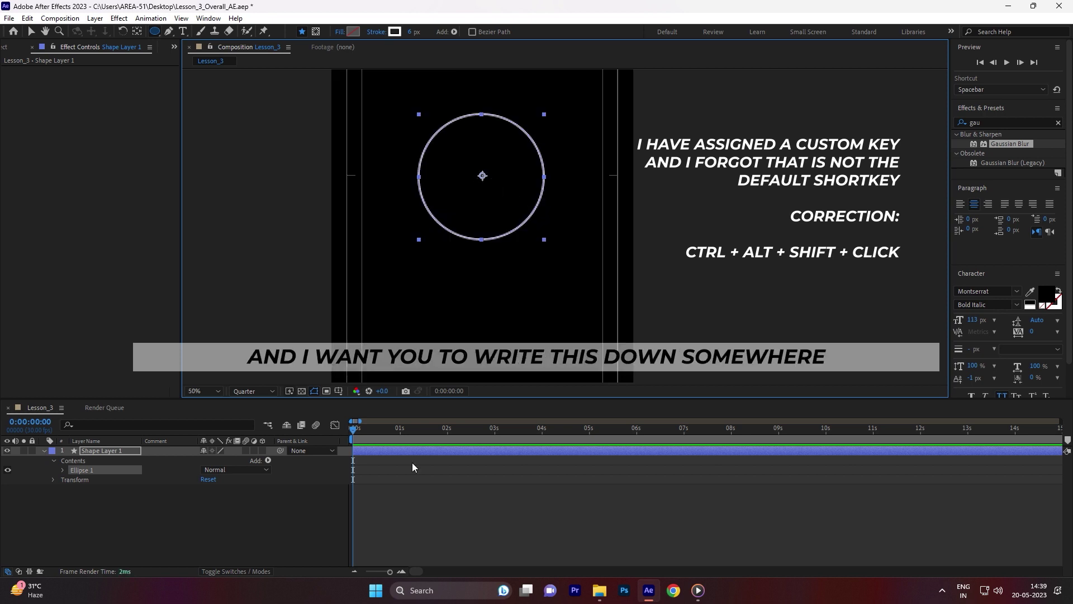
key(comma)
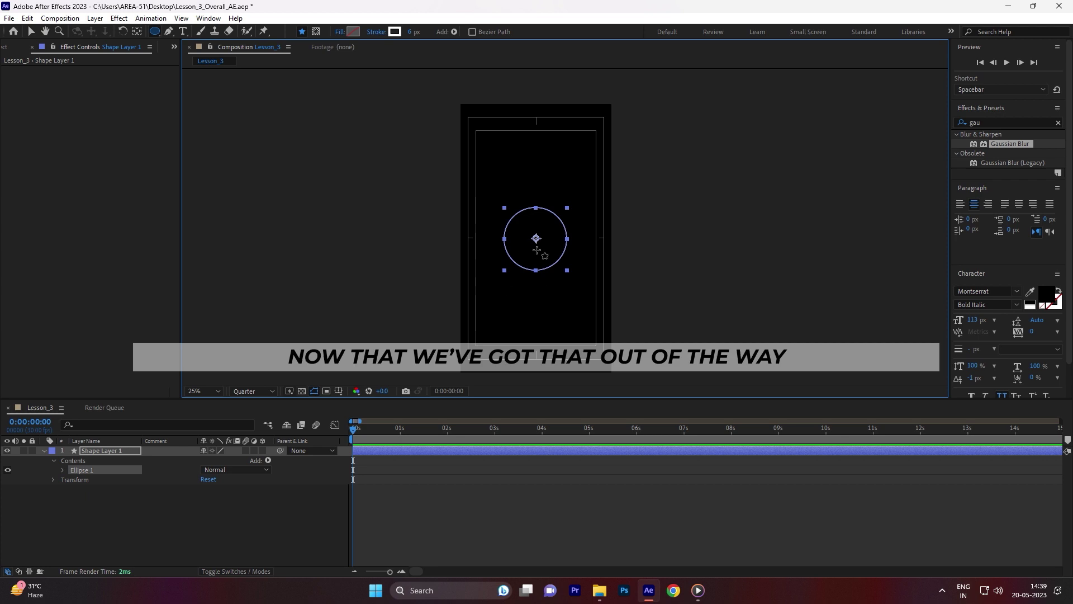
- Check the new shape layer's Scale with S, confirming 100%, then hide it again
click(409, 500)
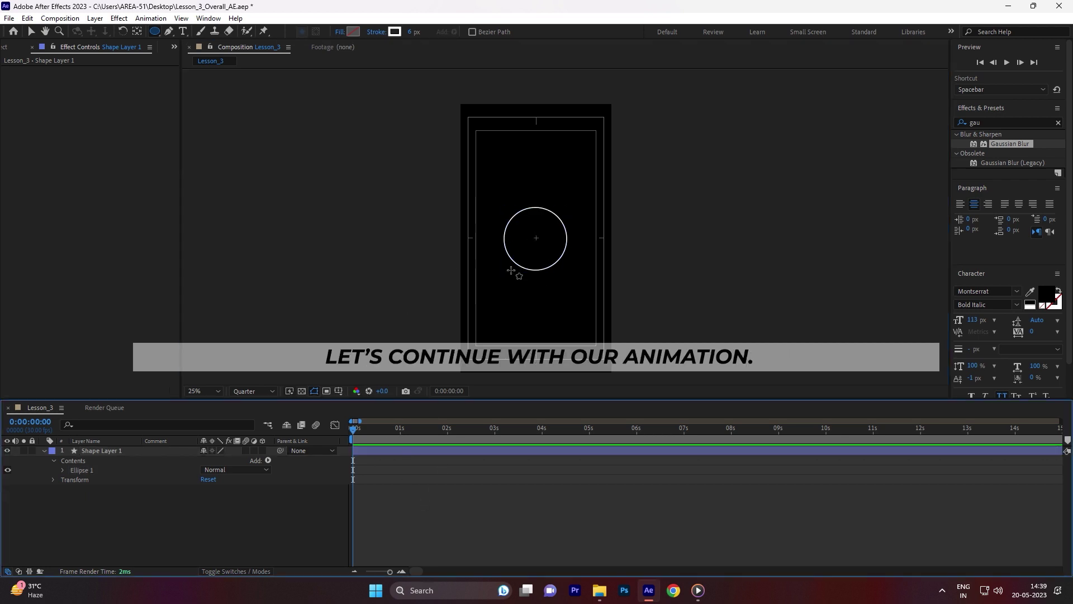
key(v)
click(360, 450)
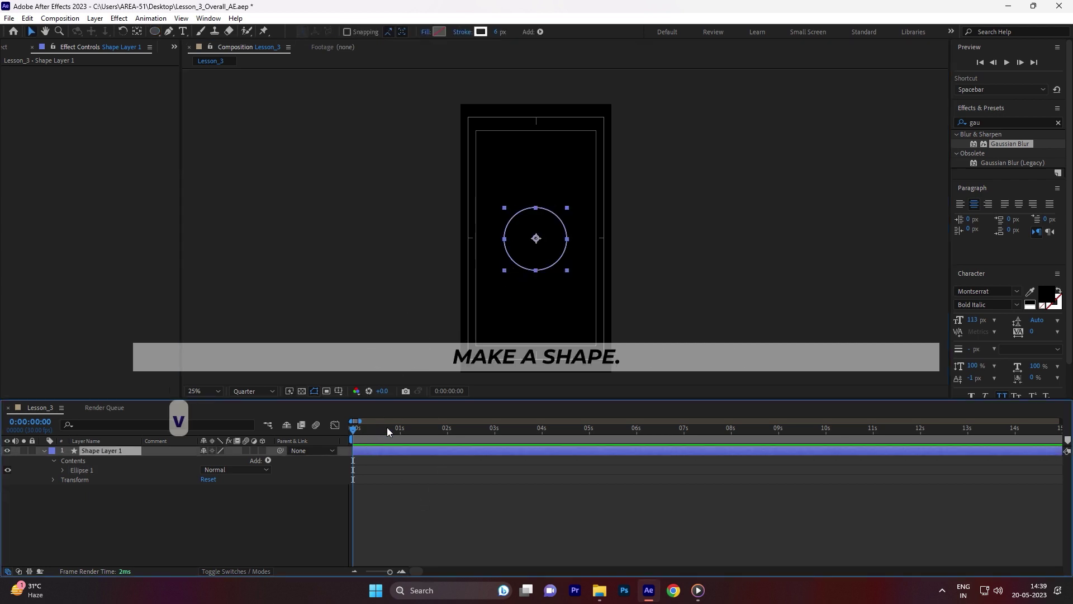
key(s)
click(364, 453)
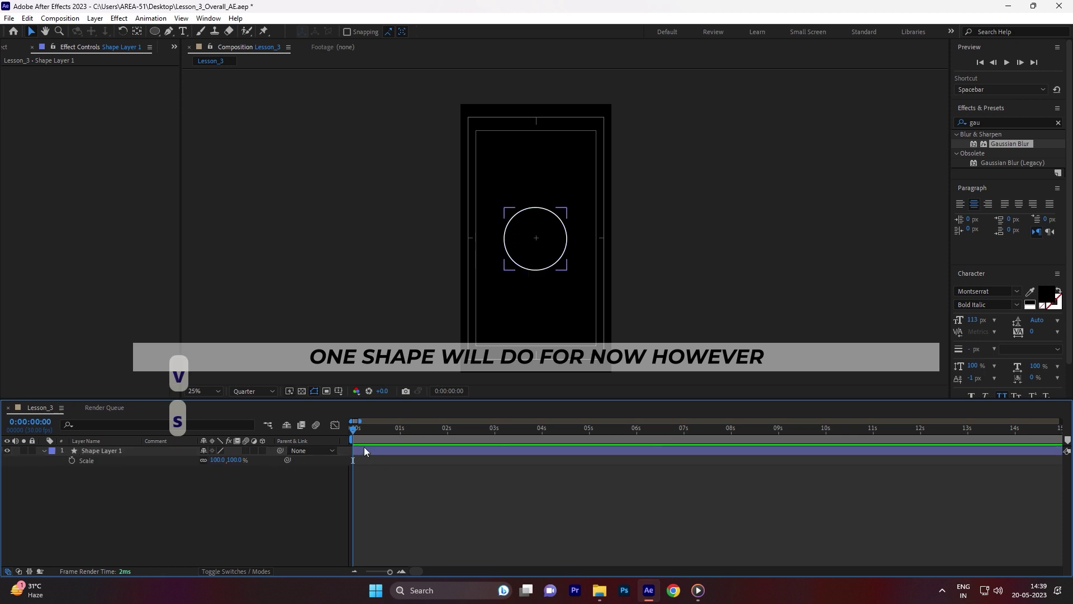
click(130, 453)
key(u)
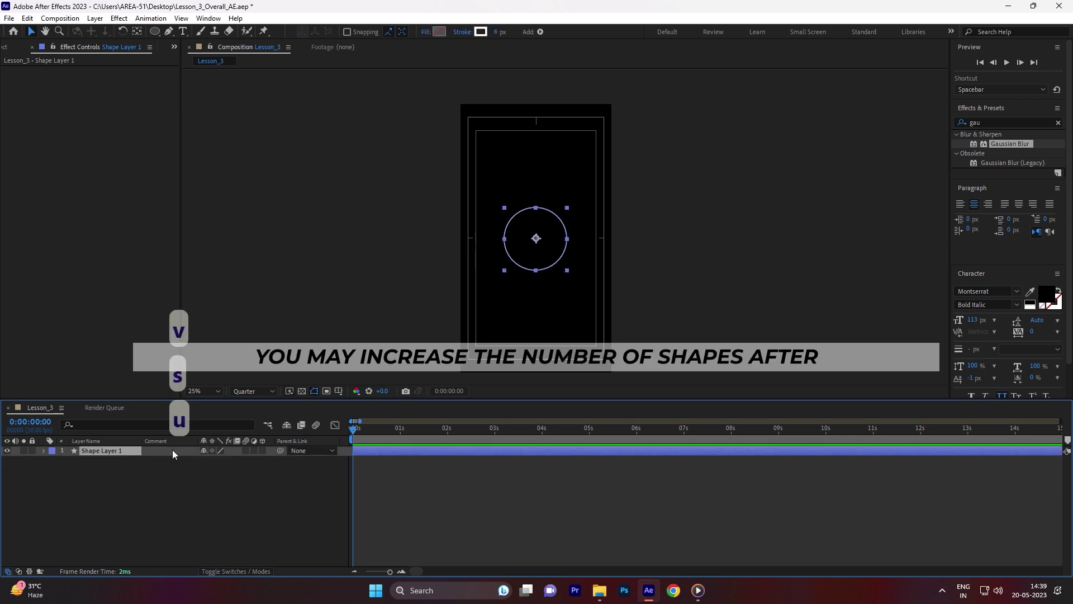
click(336, 458)
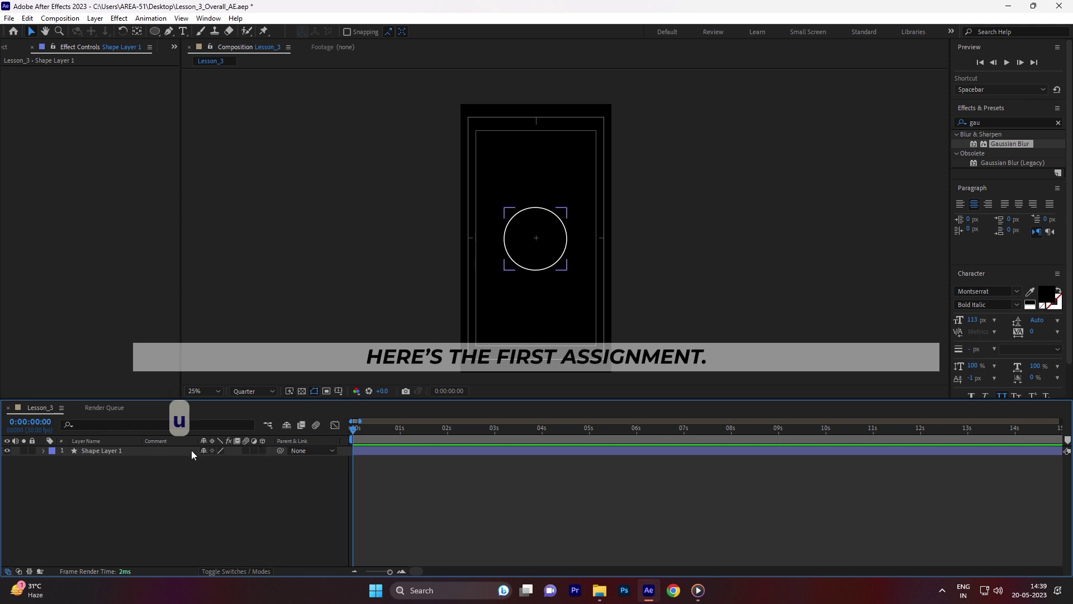
- Zoom in close on the centred circle, then back out to the full frame
click(530, 271)
key(h)
scroll(539, 249, up, 4)
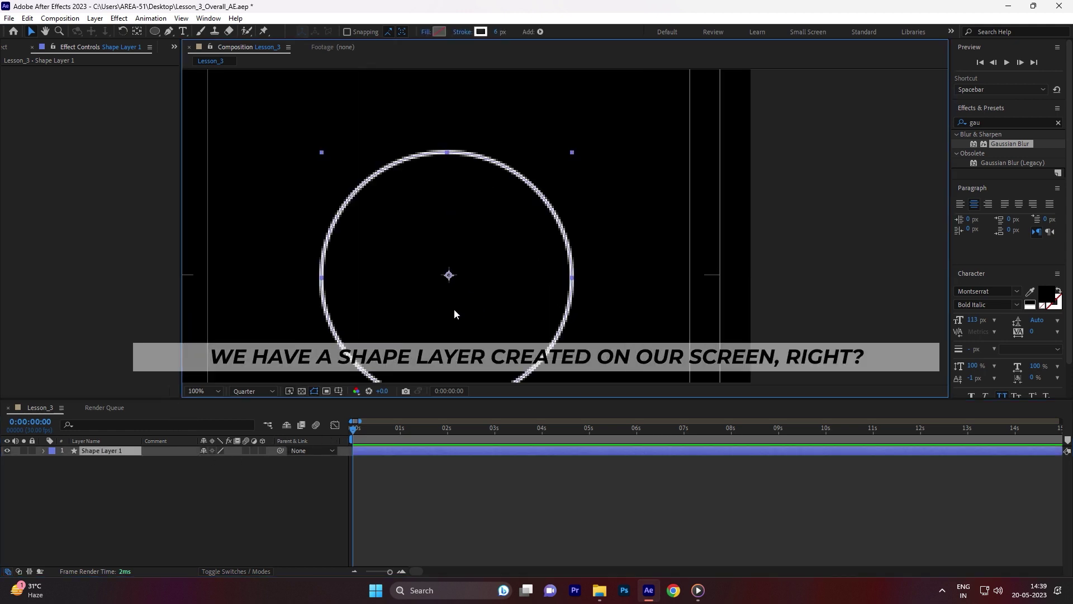
key(v)
scroll(536, 287, down, 4)
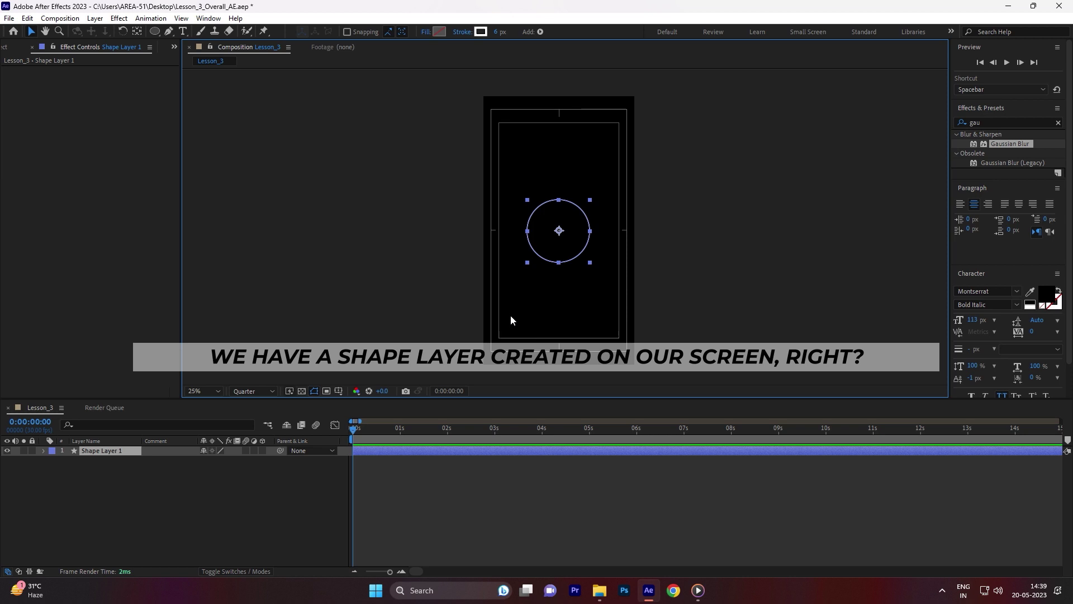
- Copy Lesson_3 in the Project panel and paste four duplicates, creating Lesson_4 through Lesson_7
scroll(69, 46, up, 1)
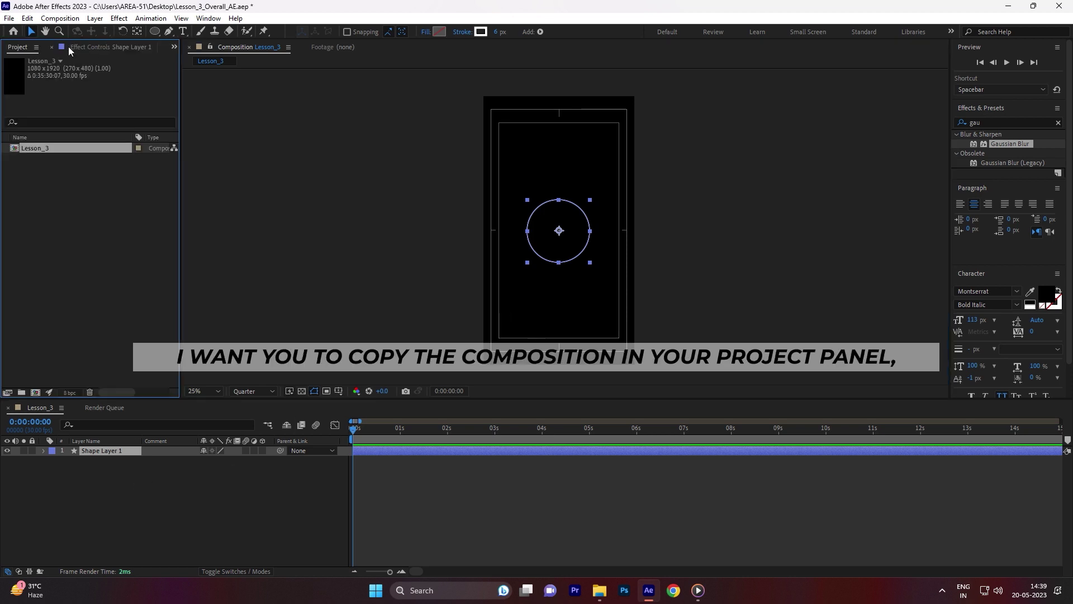
click(29, 148)
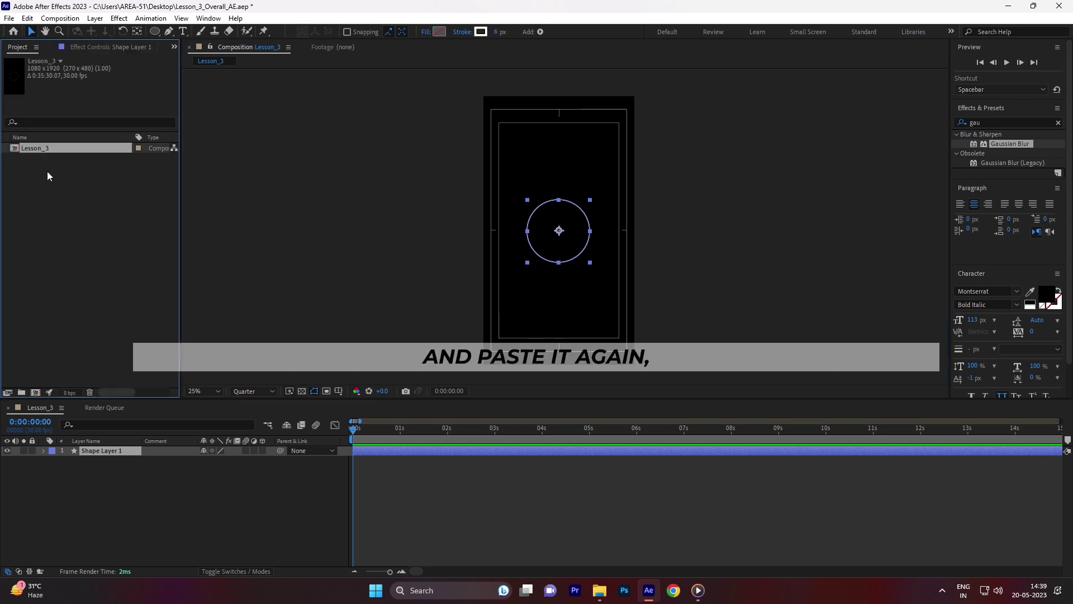
key(ctrl+c)
key(ctrl+v)
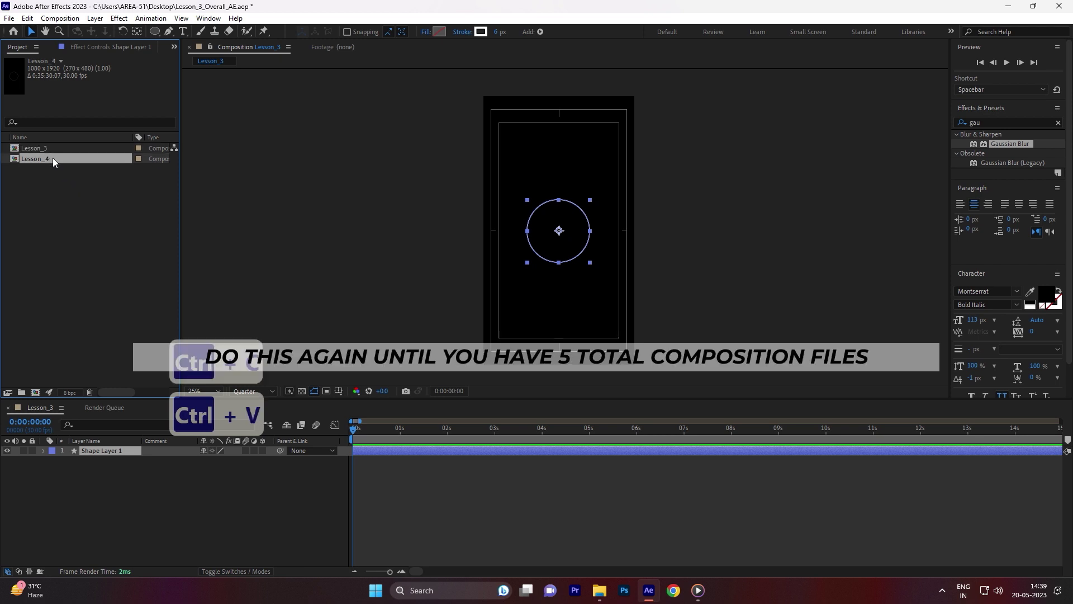
key(ctrl+c)
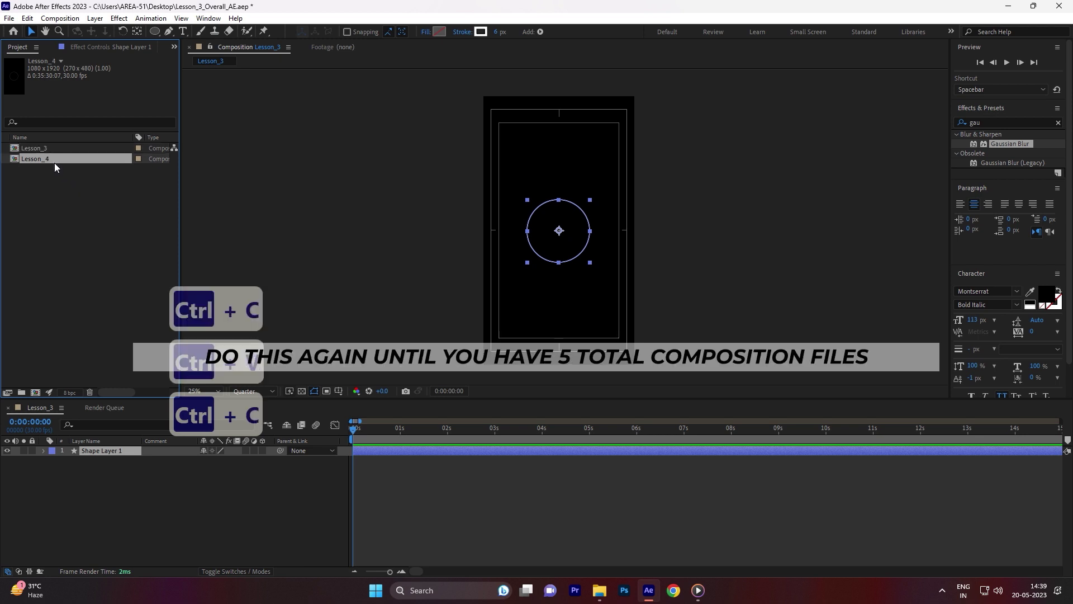
key(ctrl+v)
key(ctrl+v)
key(ctrl+v)
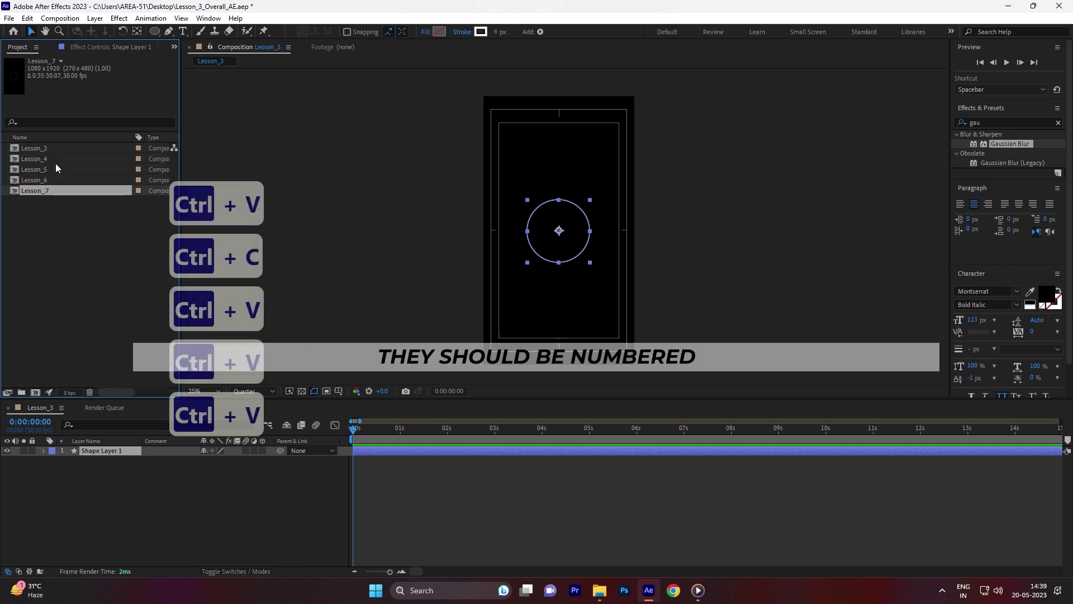
click(62, 208)
click(58, 148)
click(56, 158)
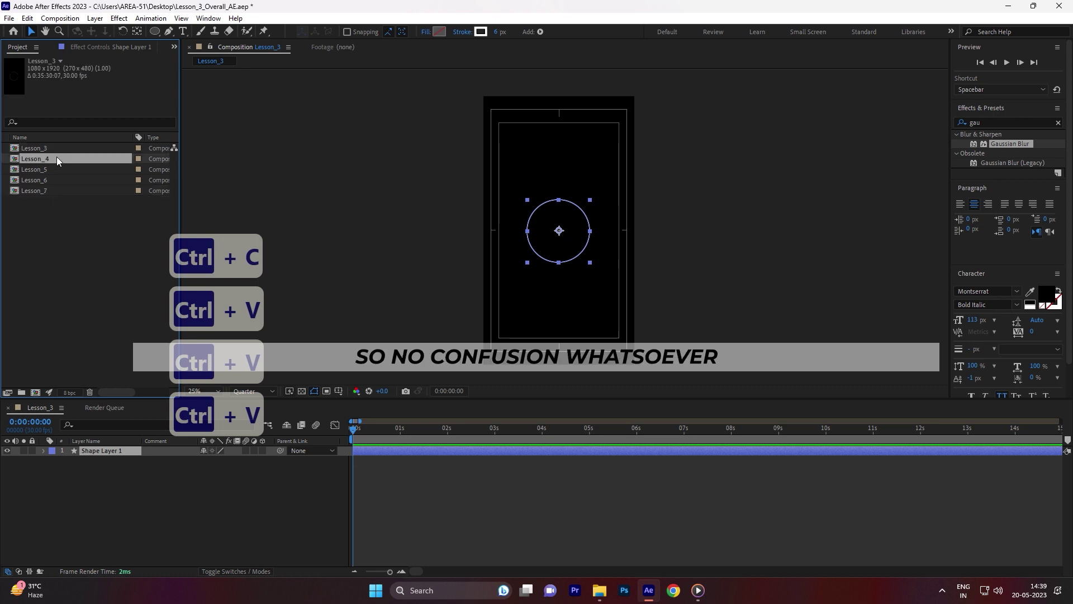
click(61, 209)
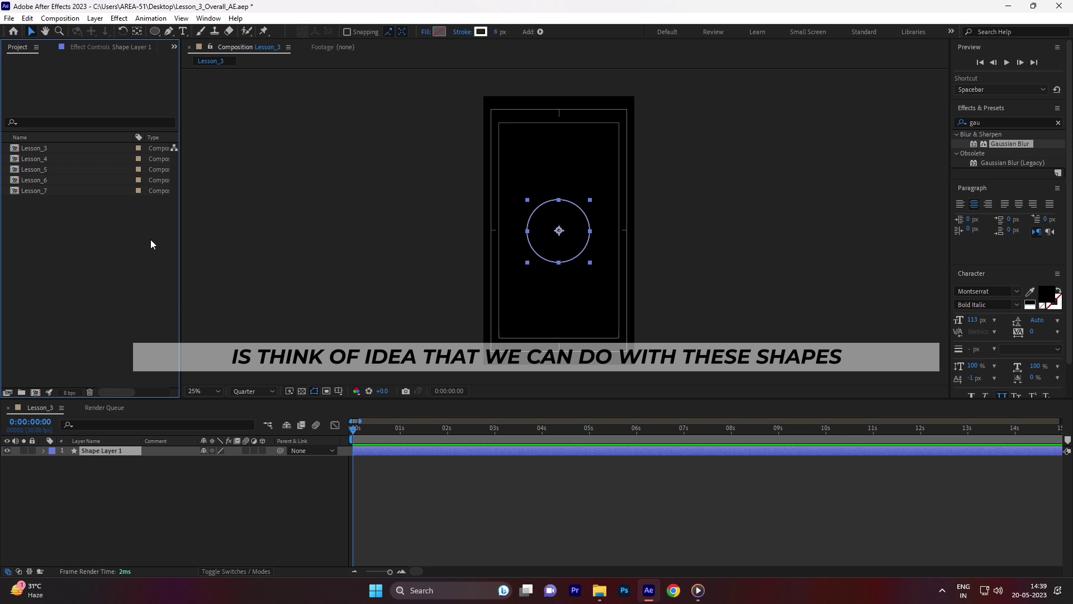
- Drag Lesson_3's circle from the frame centre up into the upper part, then return to 0:00
click(471, 489)
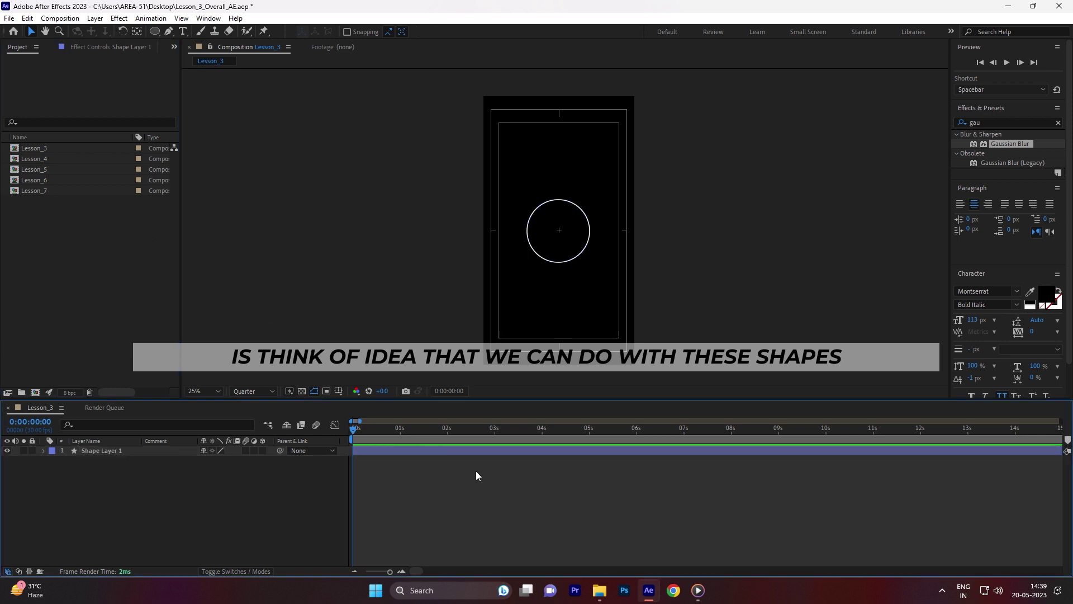
click(38, 149)
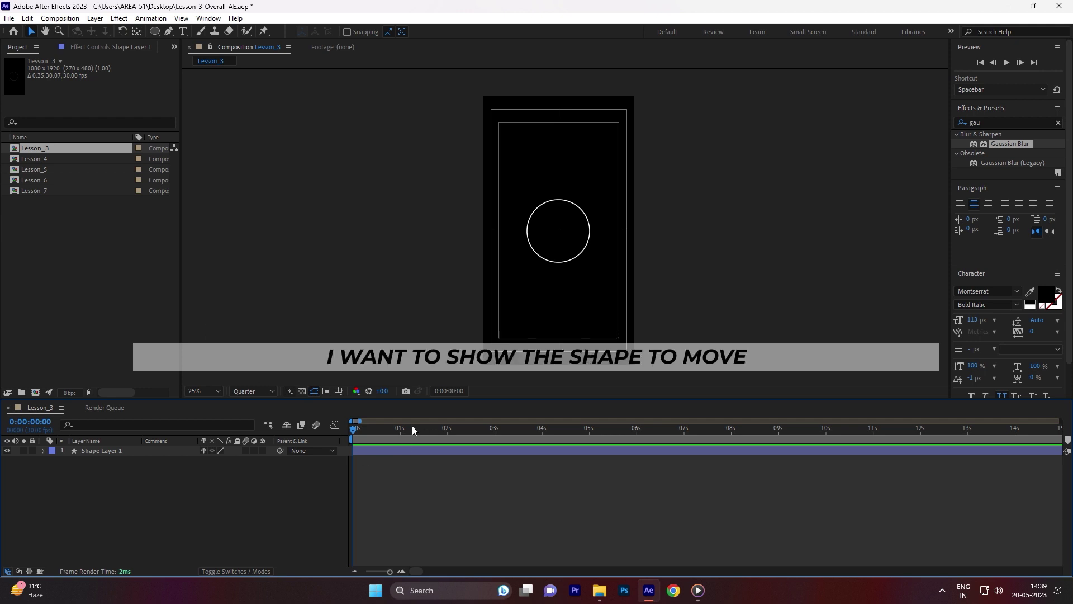
click(551, 232)
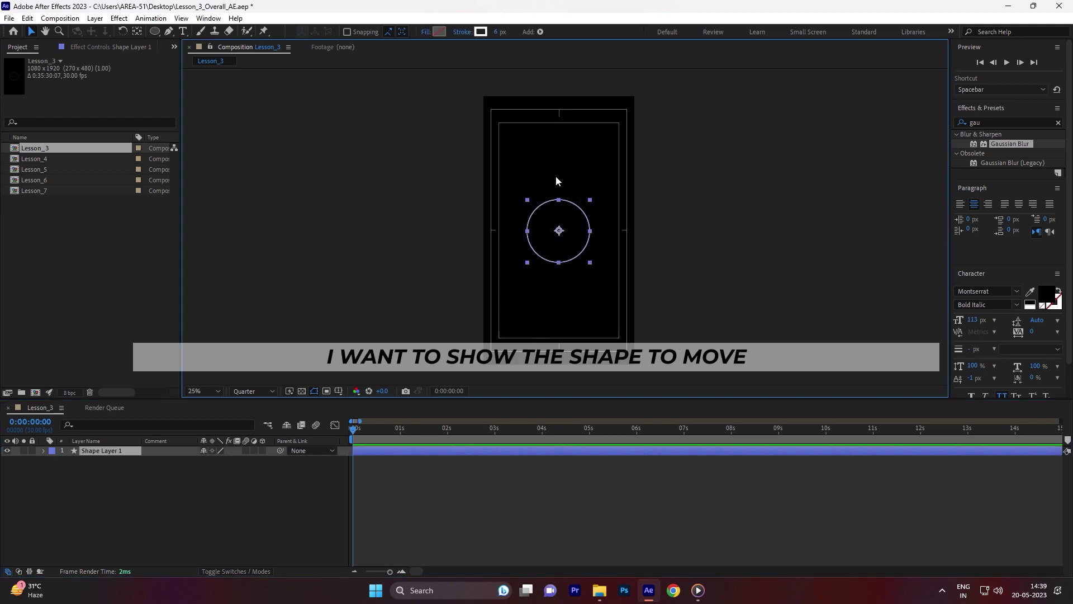
drag(566, 249, 567, 184)
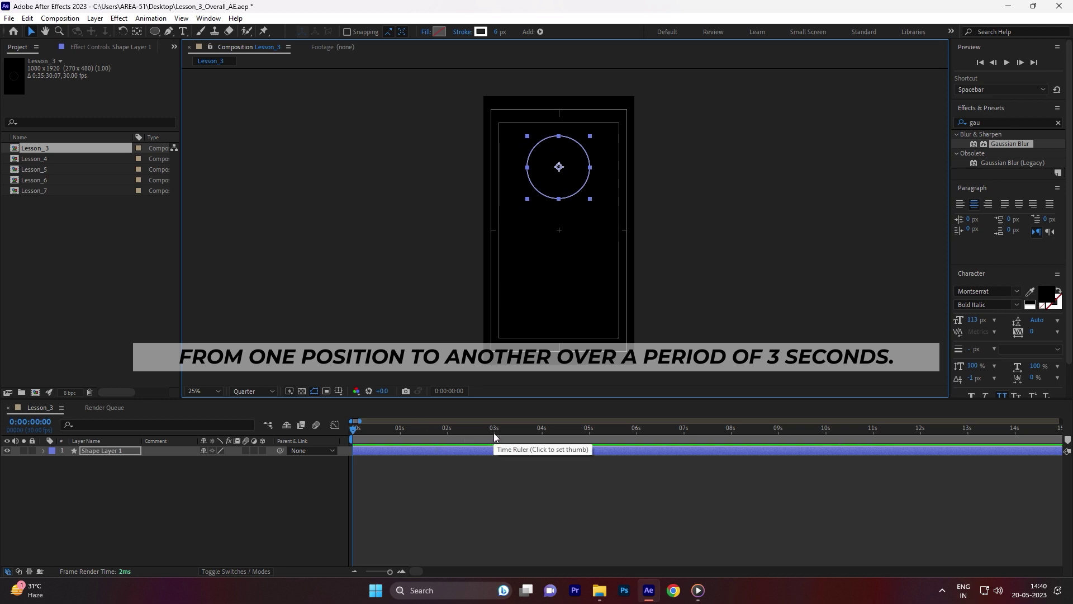
click(115, 451)
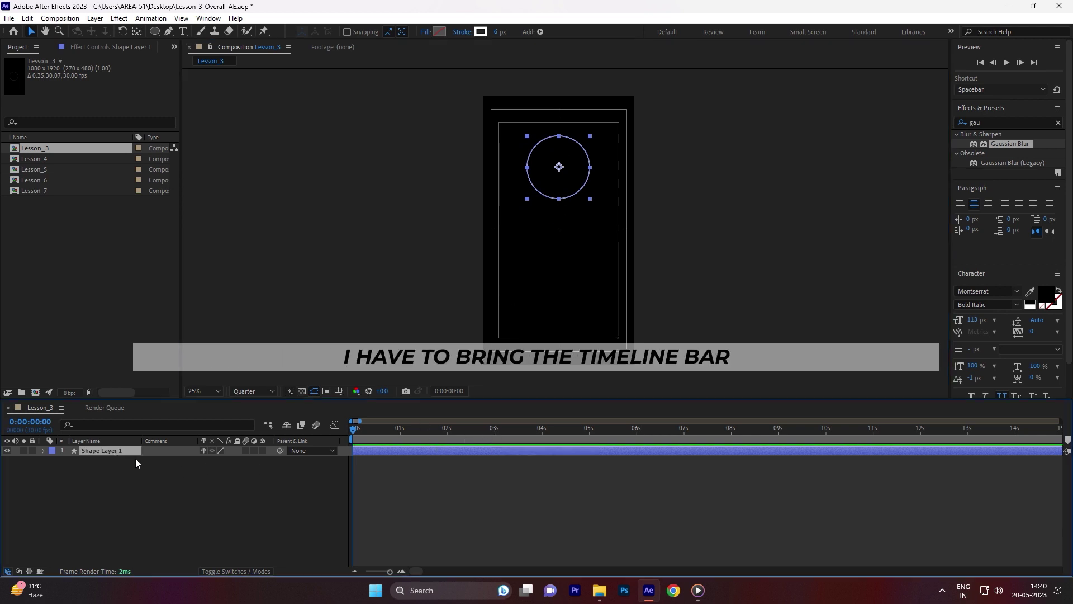
drag(356, 431, 494, 429)
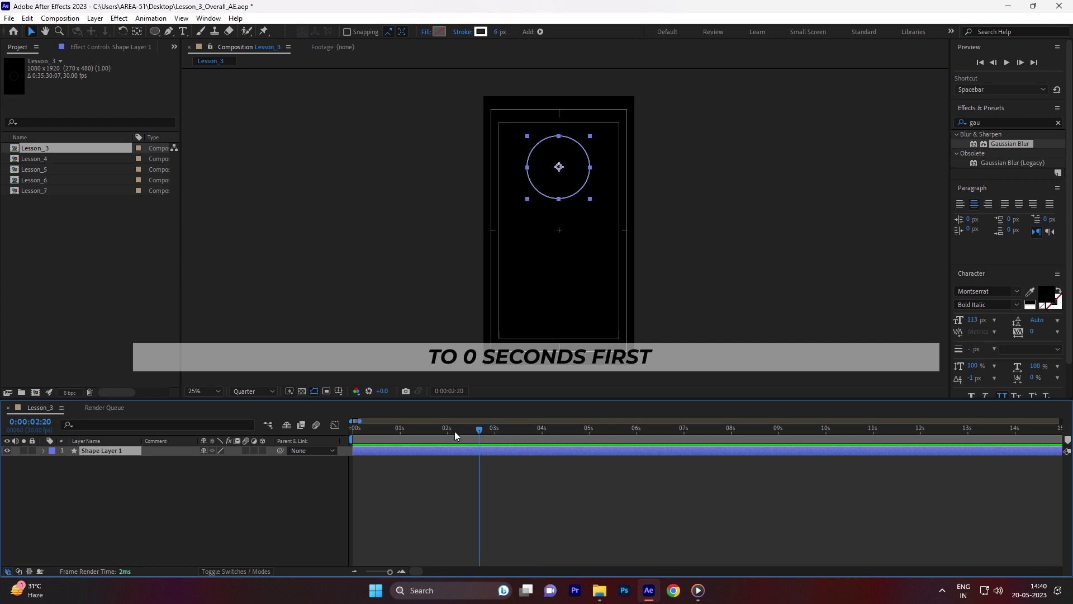
key(Home)
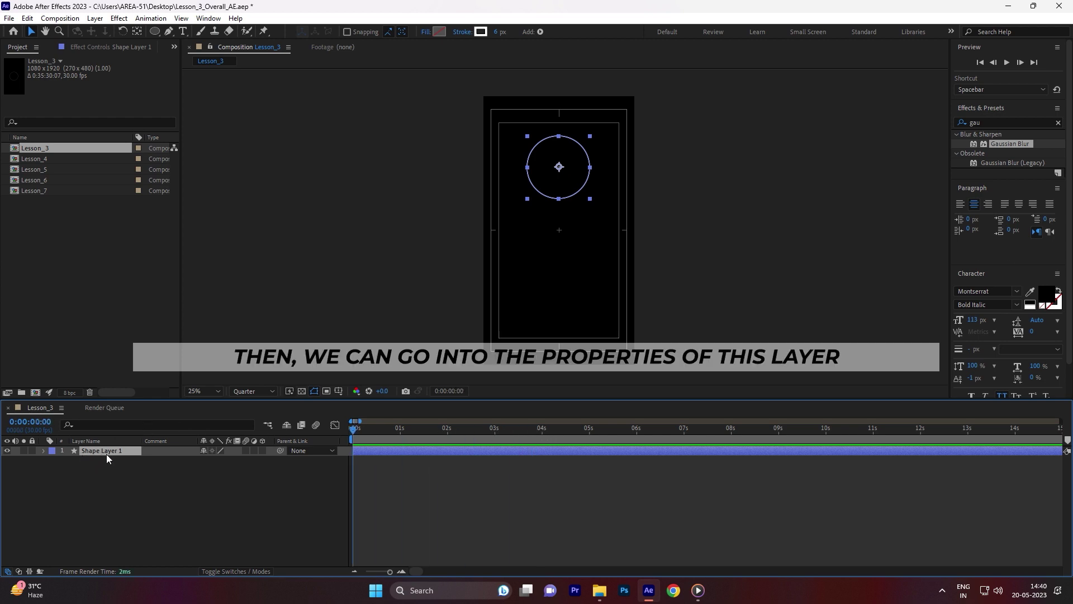
- Reveal Shape Layer 1's Position property, scrub Position X, then undo back to 540,504
click(44, 450)
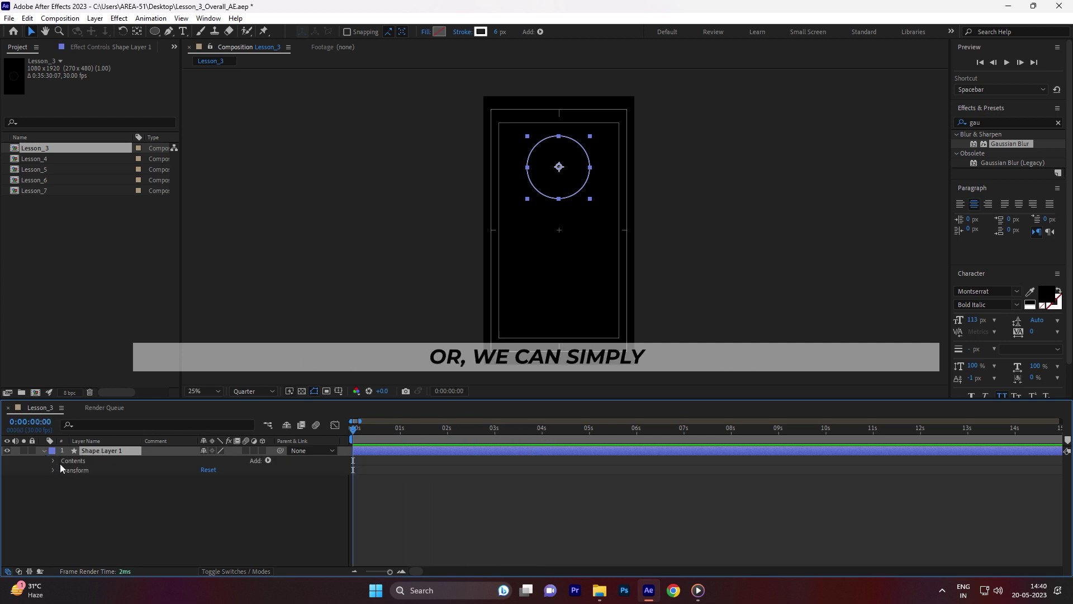
key(p)
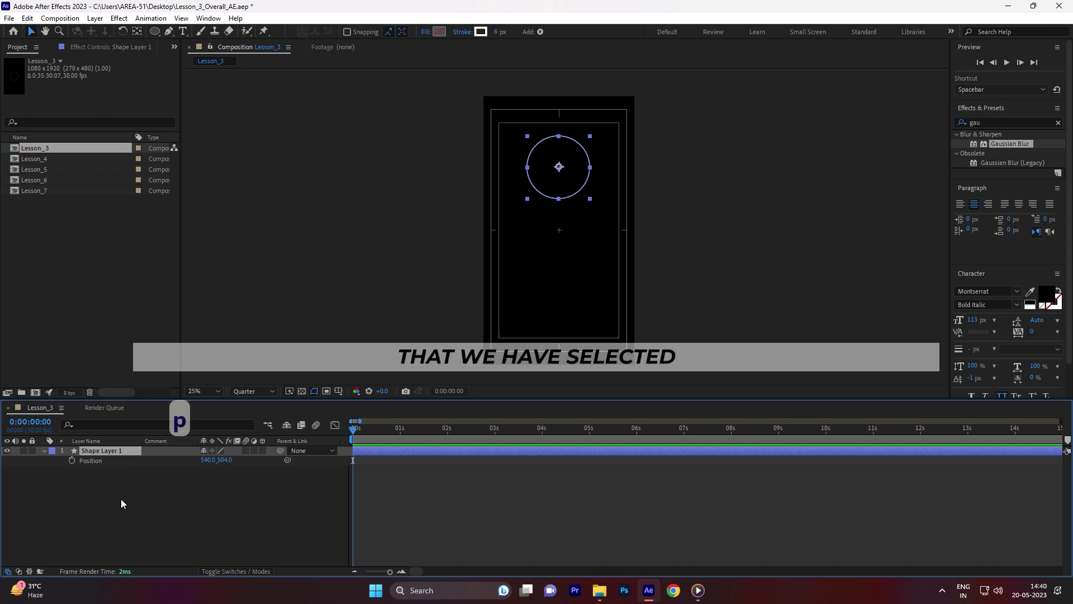
click(143, 488)
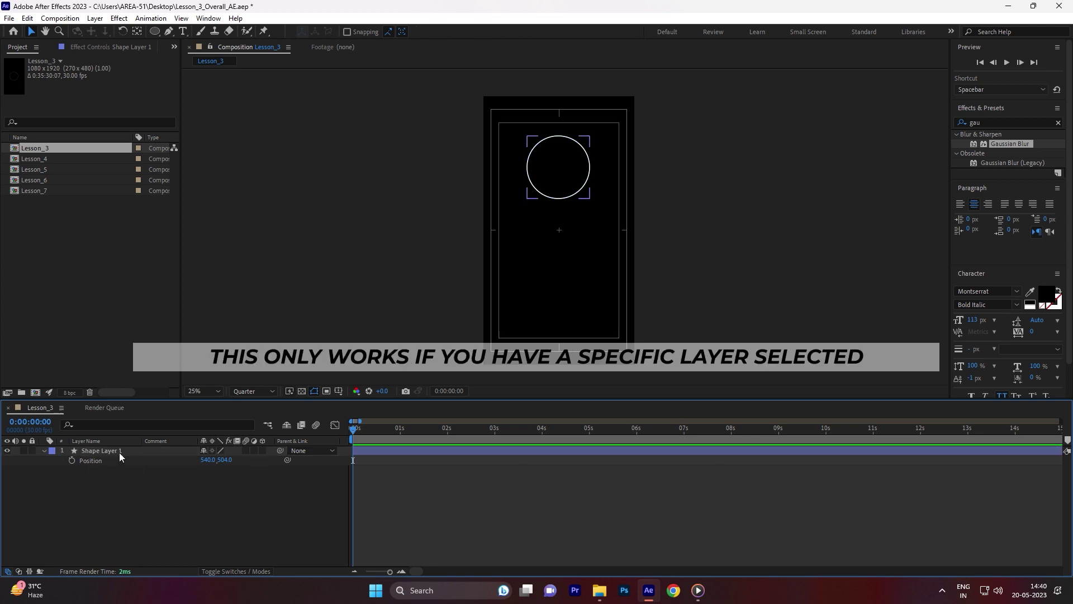
click(119, 452)
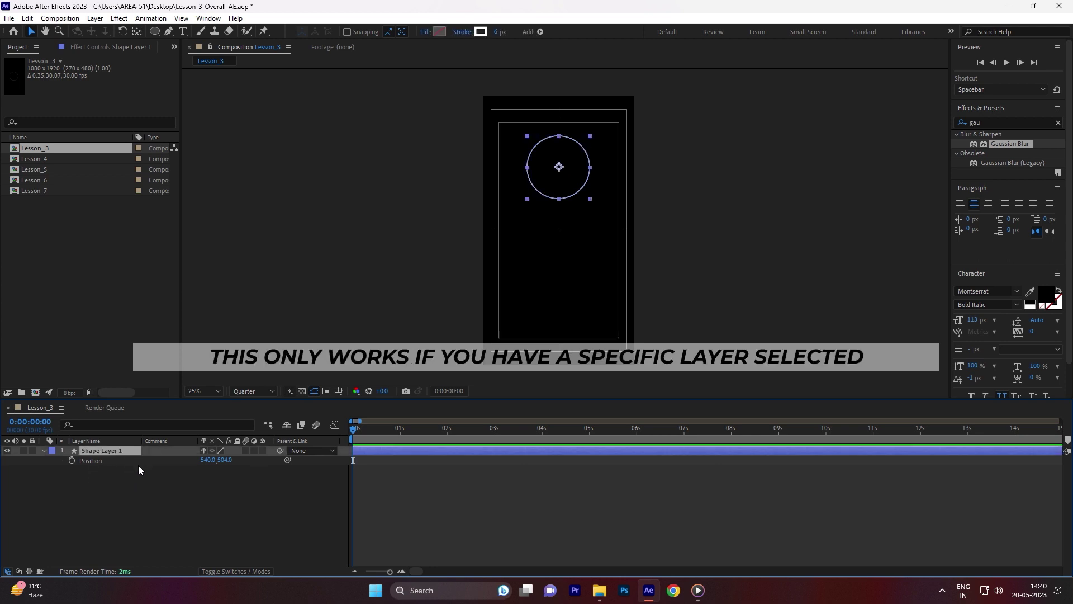
click(108, 477)
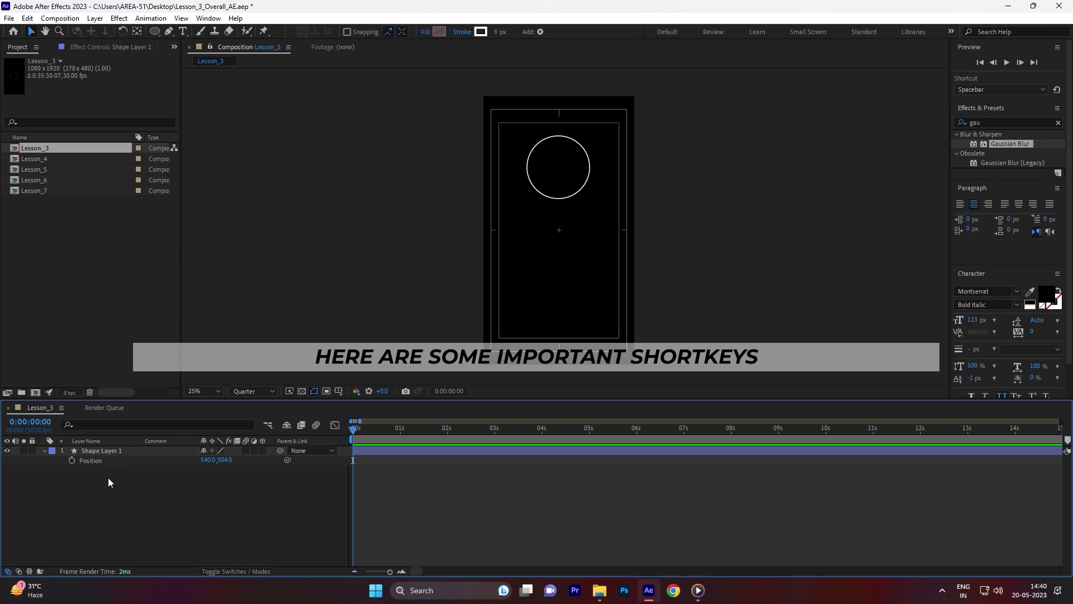
click(112, 452)
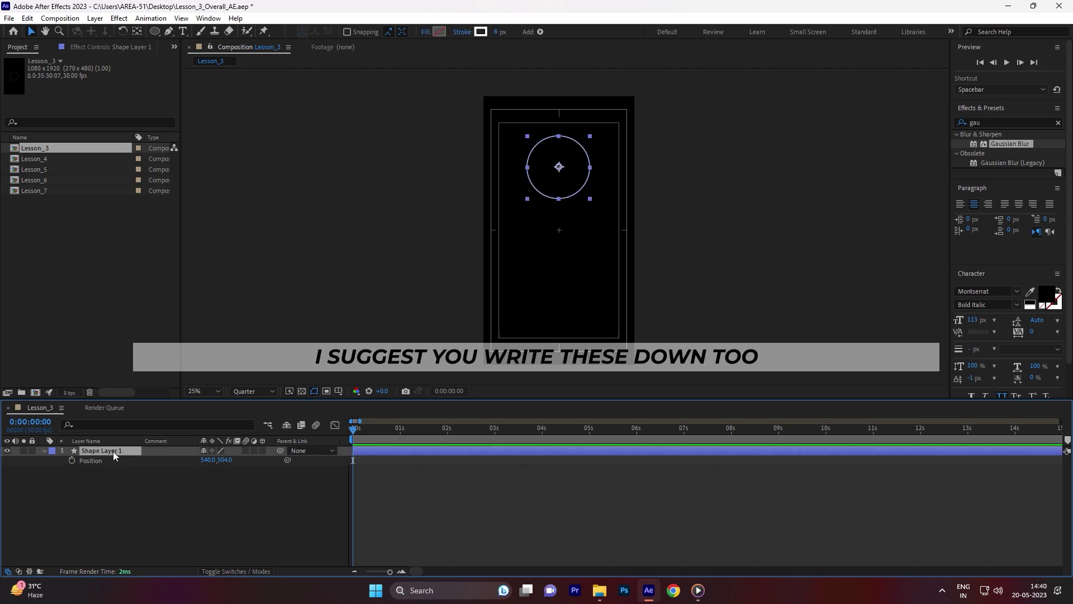
key(p)
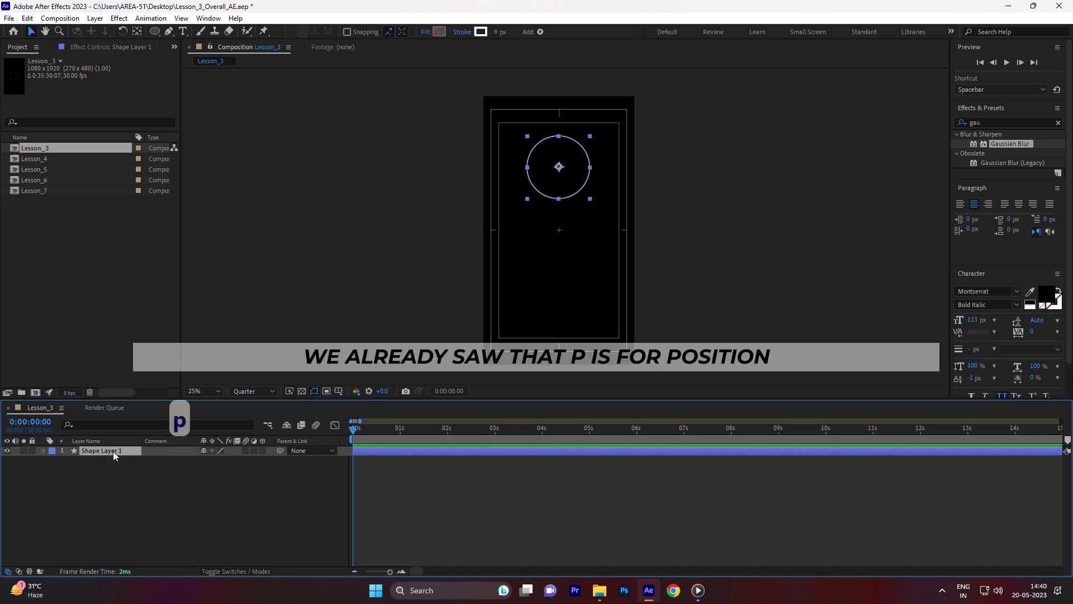
key(p)
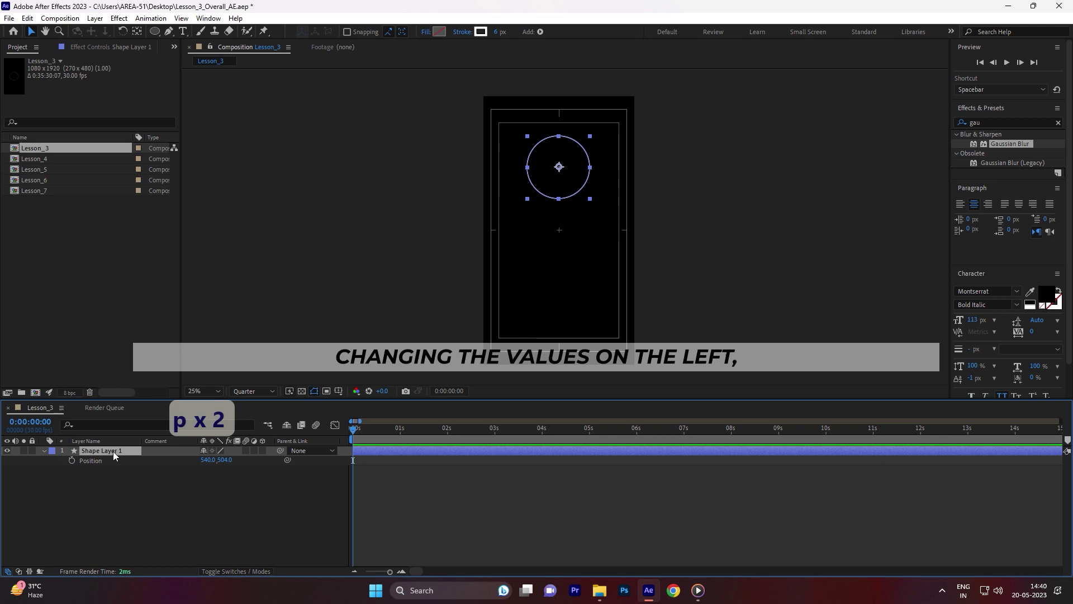
drag(208, 460, 495, 475)
key(ctrl+z)
key(ctrl+z)
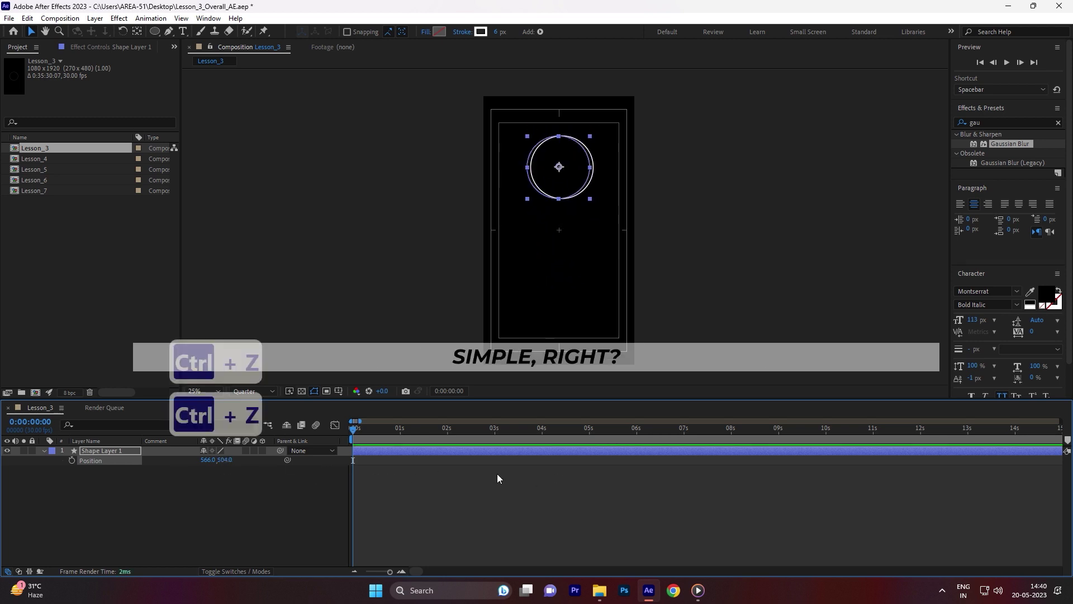
- Reveal Shape Layer 1's Scale, scrub it up to about 274%, then back down to 96%
click(242, 470)
click(87, 452)
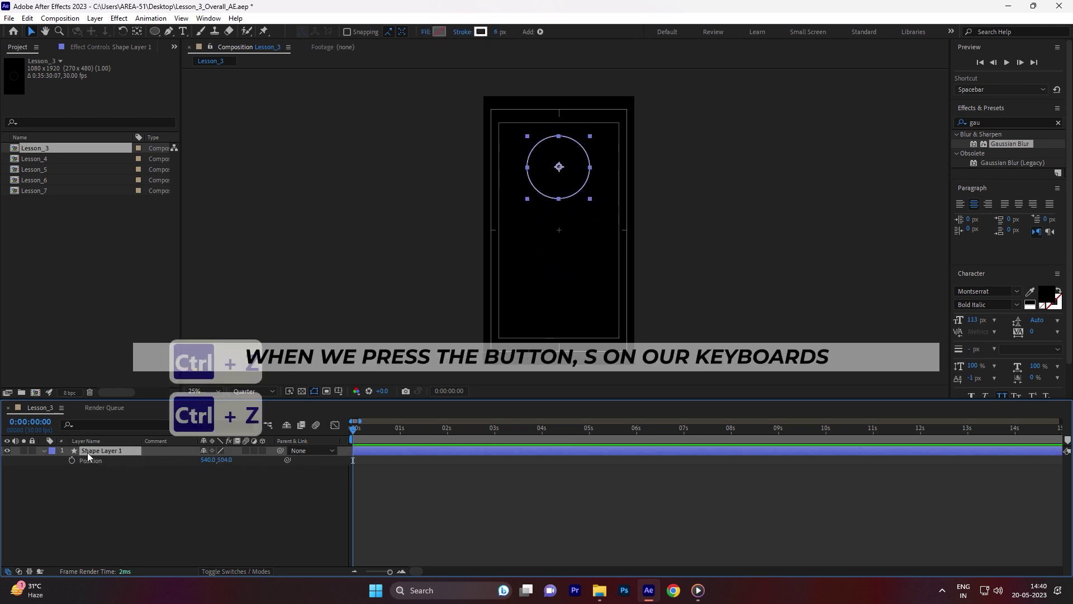
key(s)
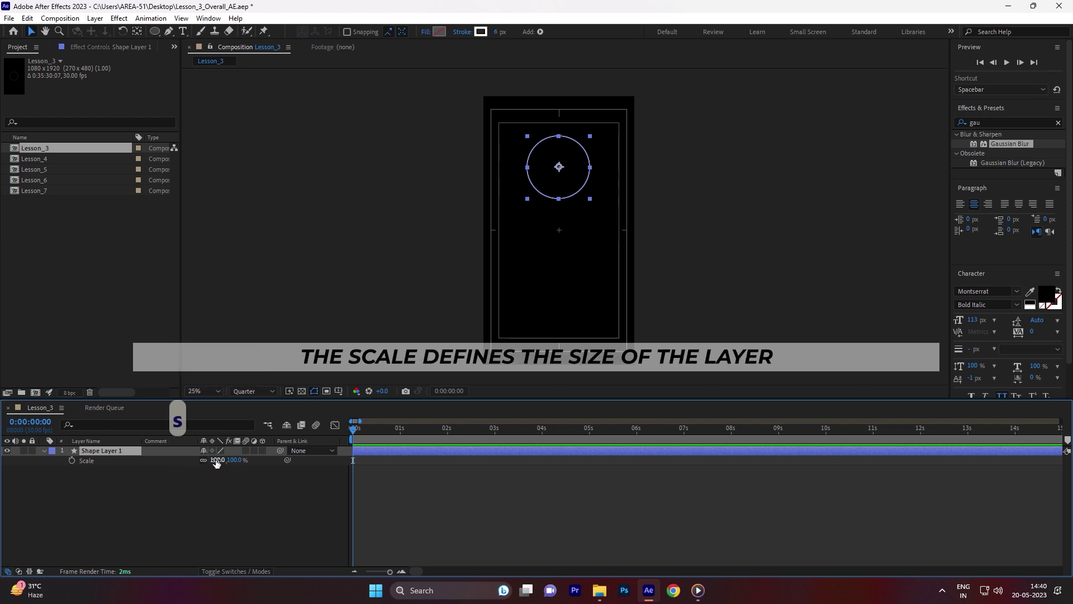
drag(216, 462, 430, 460)
drag(331, 456, 190, 458)
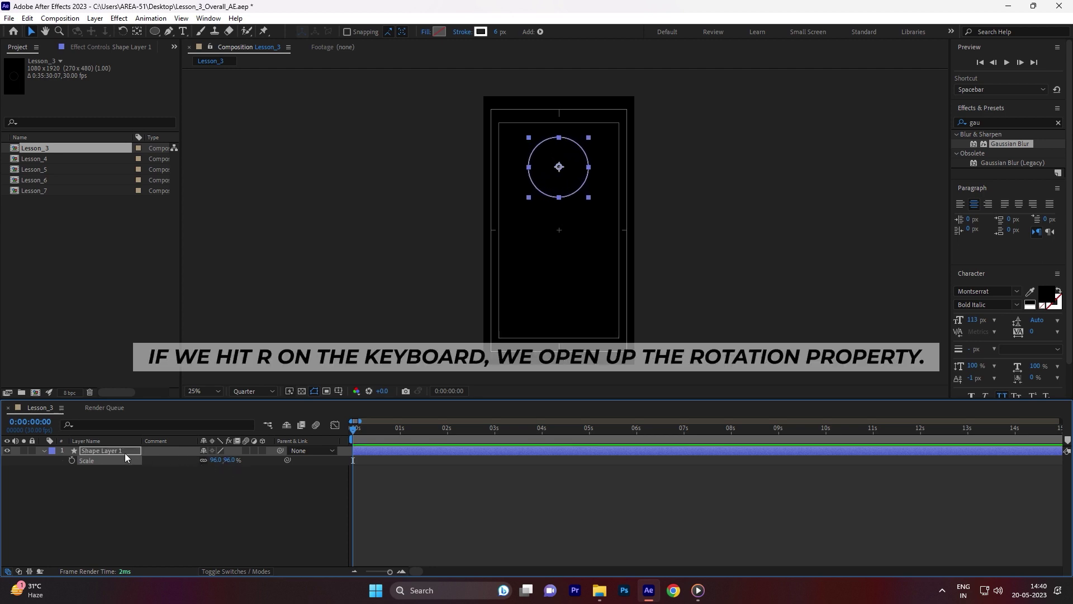
- Try rotating the circle 228 degrees with Rotation, then undo it
key(r)
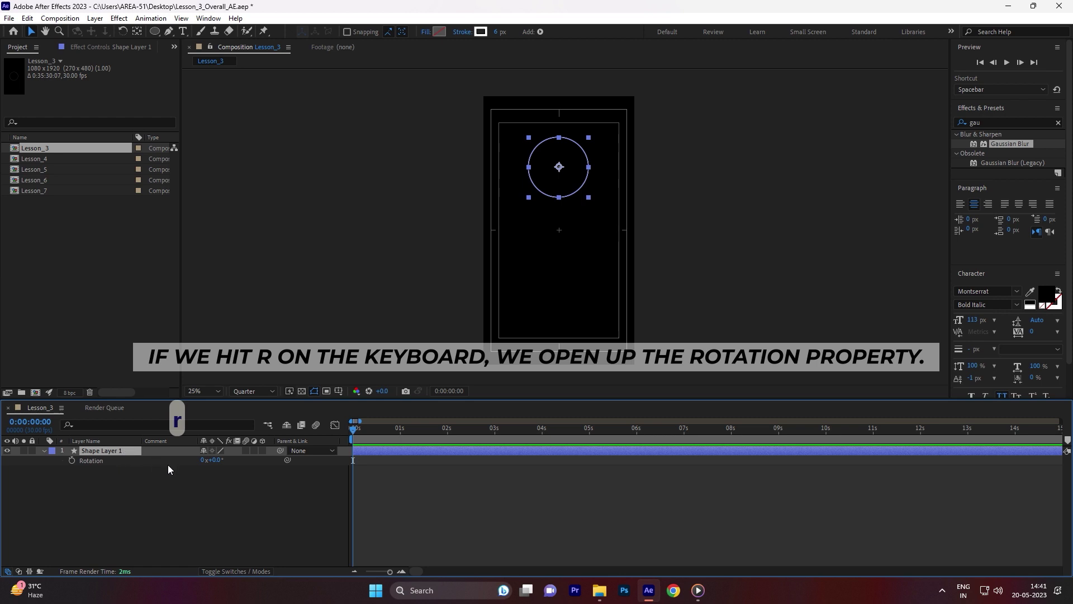
drag(213, 459, 307, 468)
key(ctrl+z)
- Reveal the layer's Opacity property and fade the circle down to 0%
key(t)
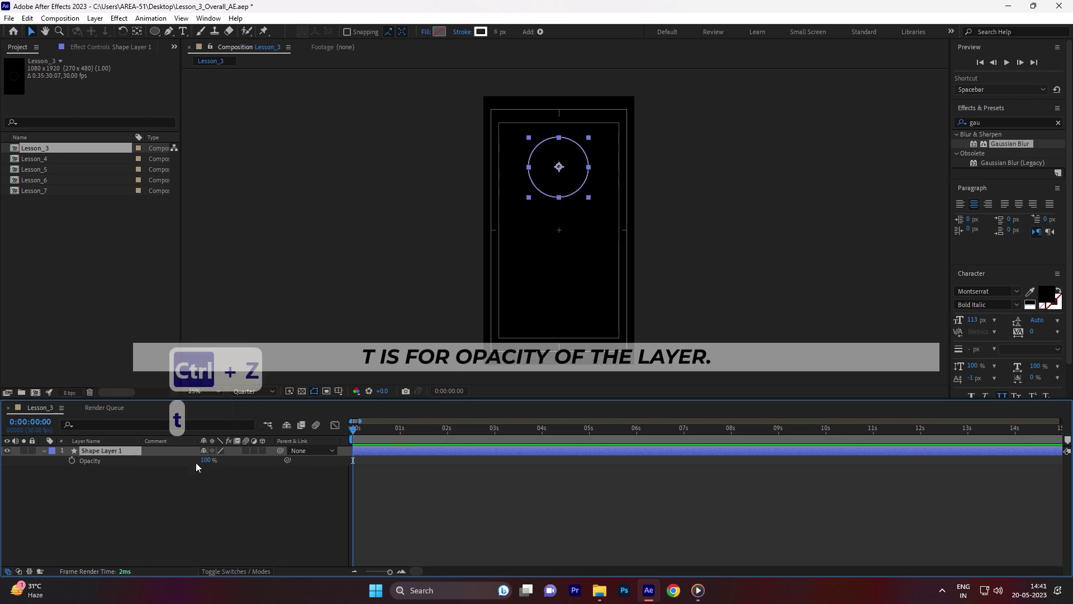
click(113, 469)
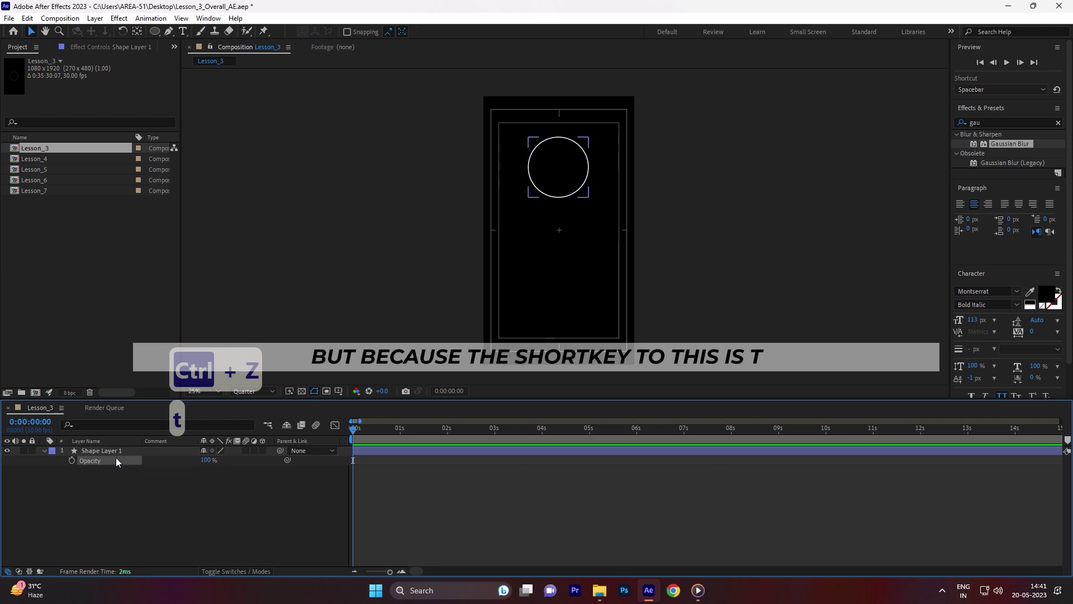
click(116, 452)
key(t)
key(t)
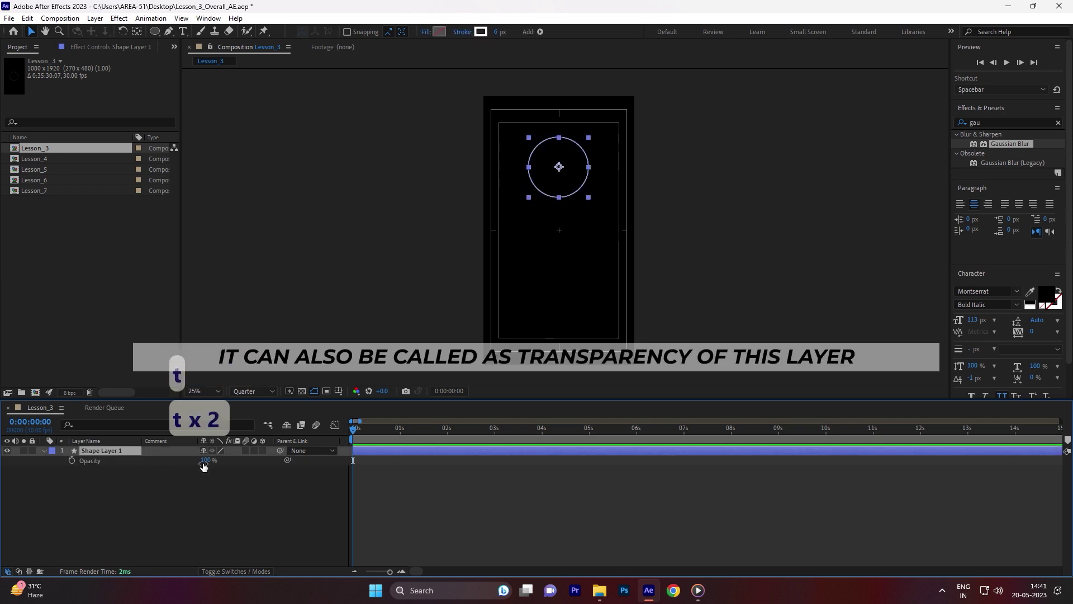
scroll(570, 142, up, 4)
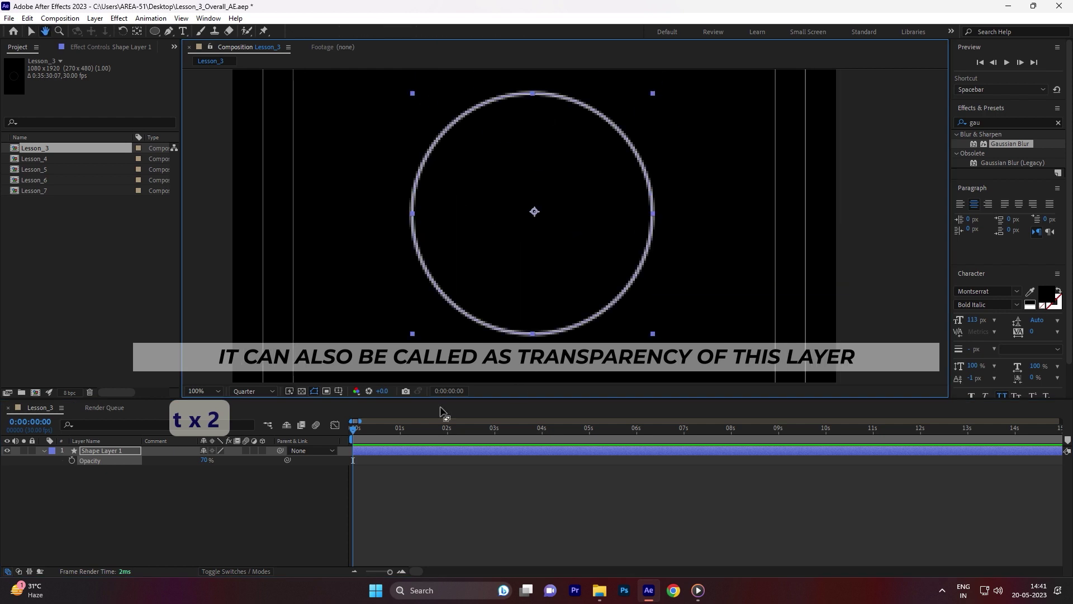
mouse_move(203, 460)
mouse_down()
mouse_move(150, 457)
mouse_move(196, 455)
mouse_move(184, 454)
mouse_up()
- Zoom in on the circle, set preview resolution to Full, and raise opacity to about half
key(period)
drag(436, 284, 672, 209)
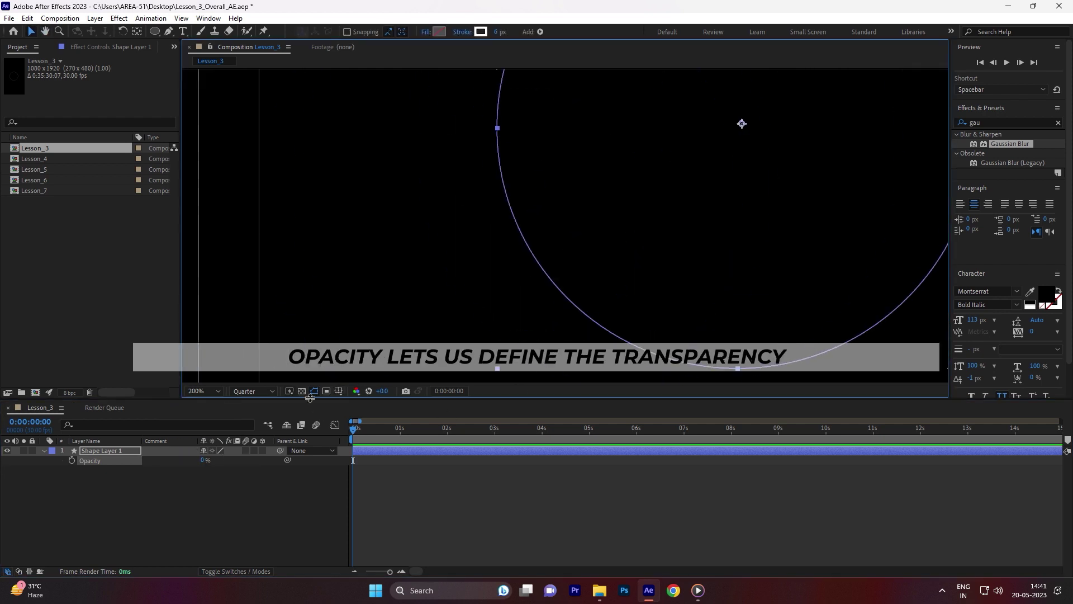
click(254, 391)
click(253, 407)
drag(203, 459, 233, 461)
- Bring the circle back to 100% opacity and show only its Position property
click(474, 509)
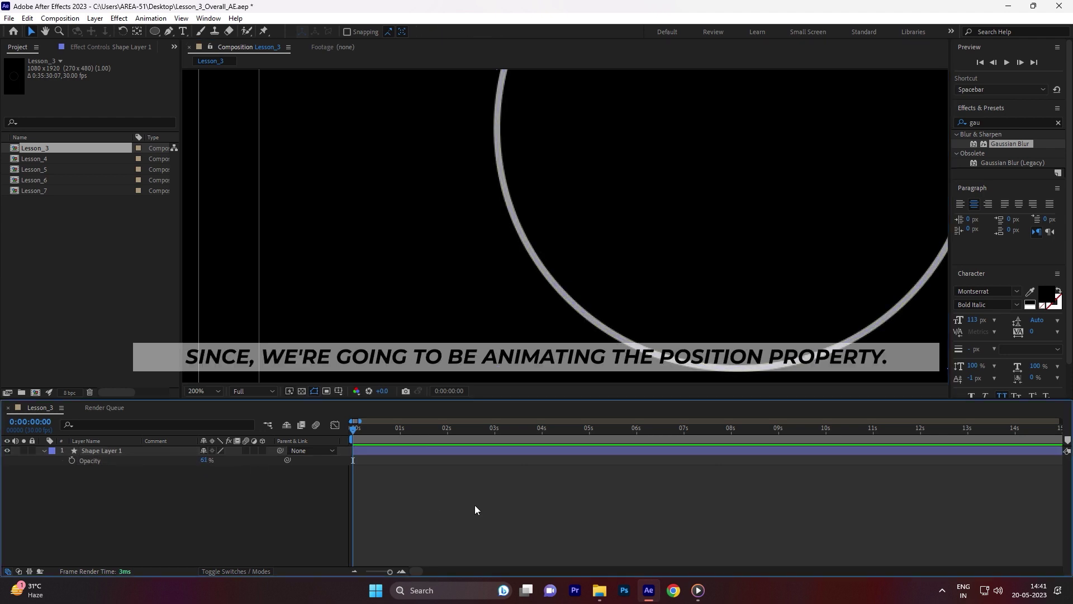
drag(205, 460, 364, 458)
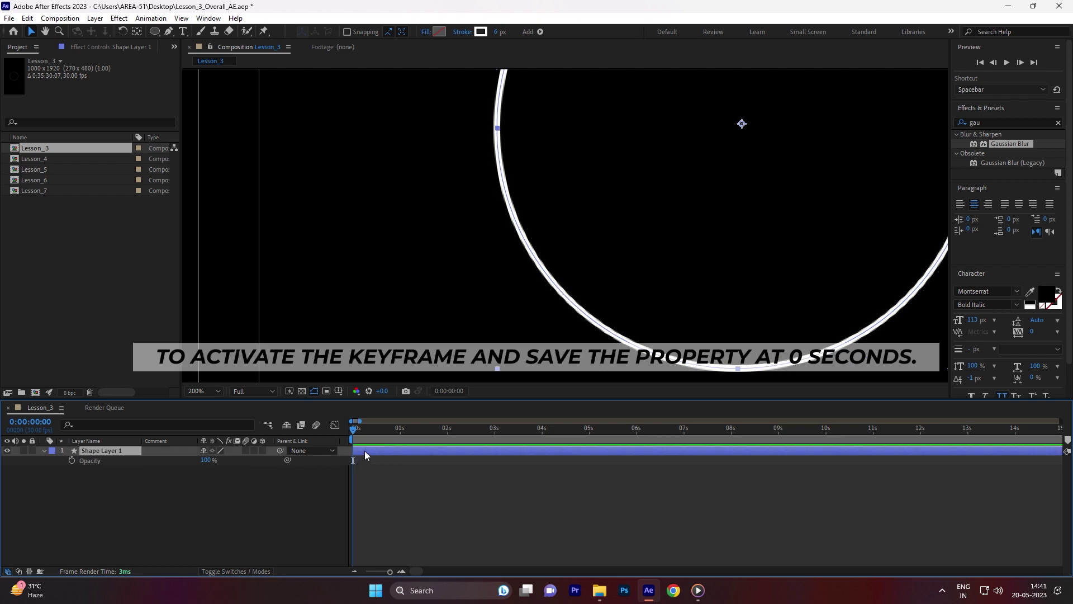
key(p)
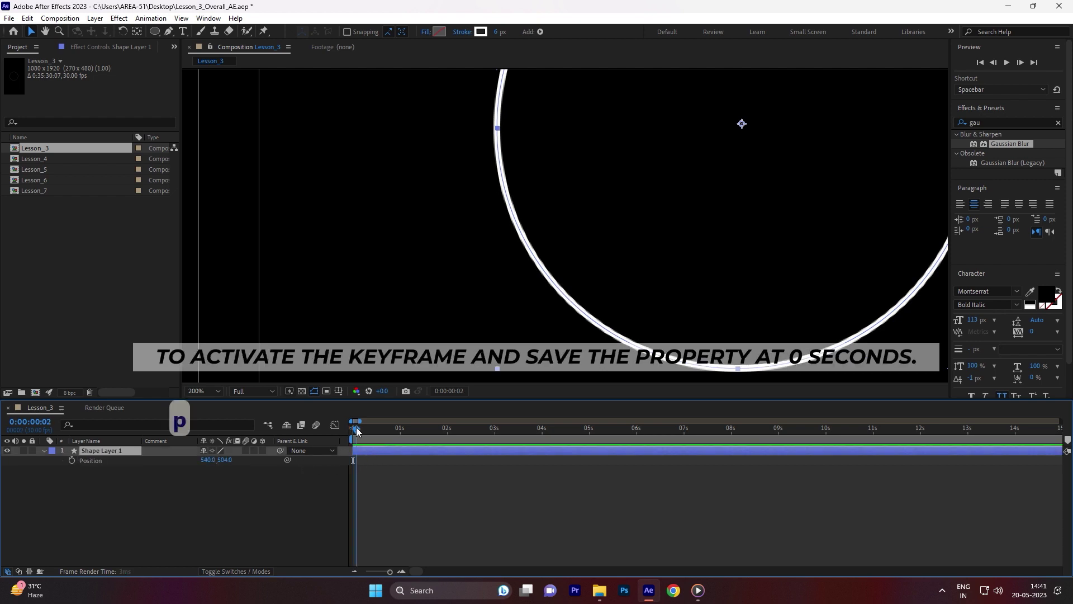
scroll(464, 243, down, 6)
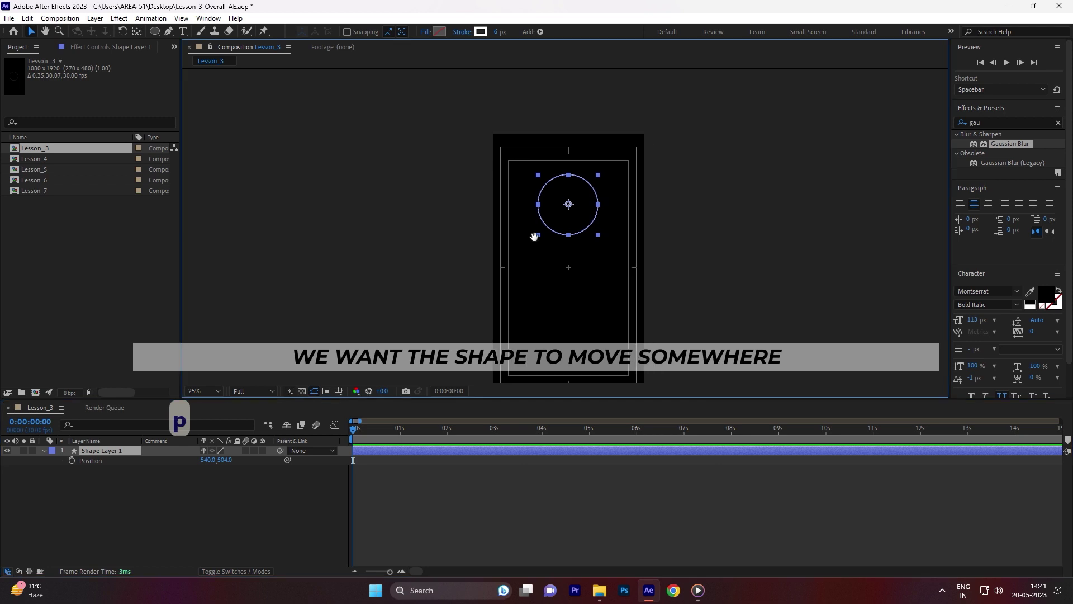
drag(535, 235, 557, 213)
- Keyframe Position at 0 seconds, then drag the circle down to 540,1320 at 3 seconds
click(136, 496)
click(125, 452)
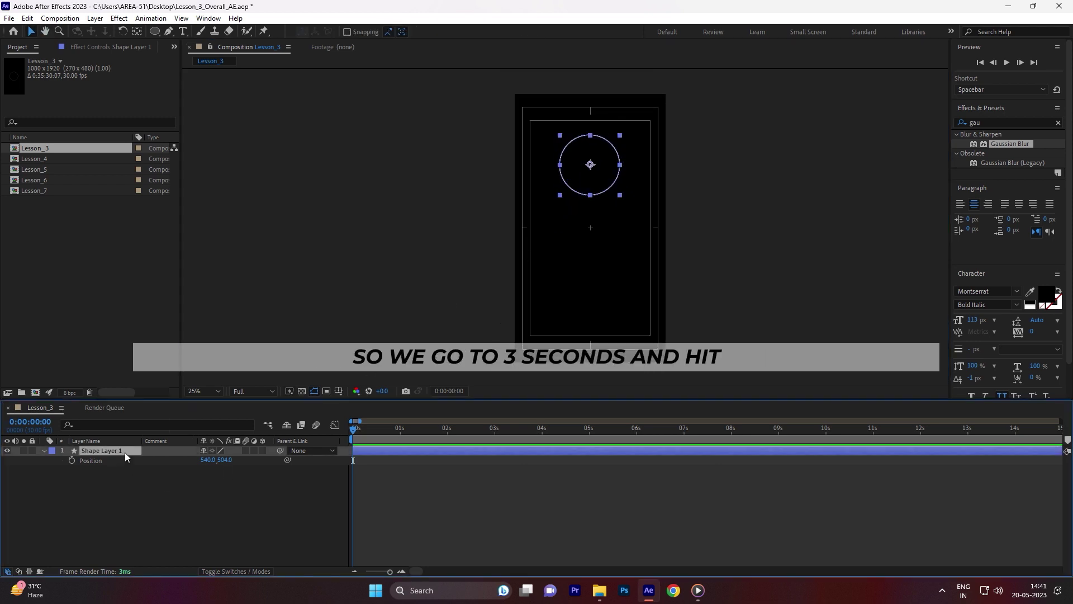
click(72, 459)
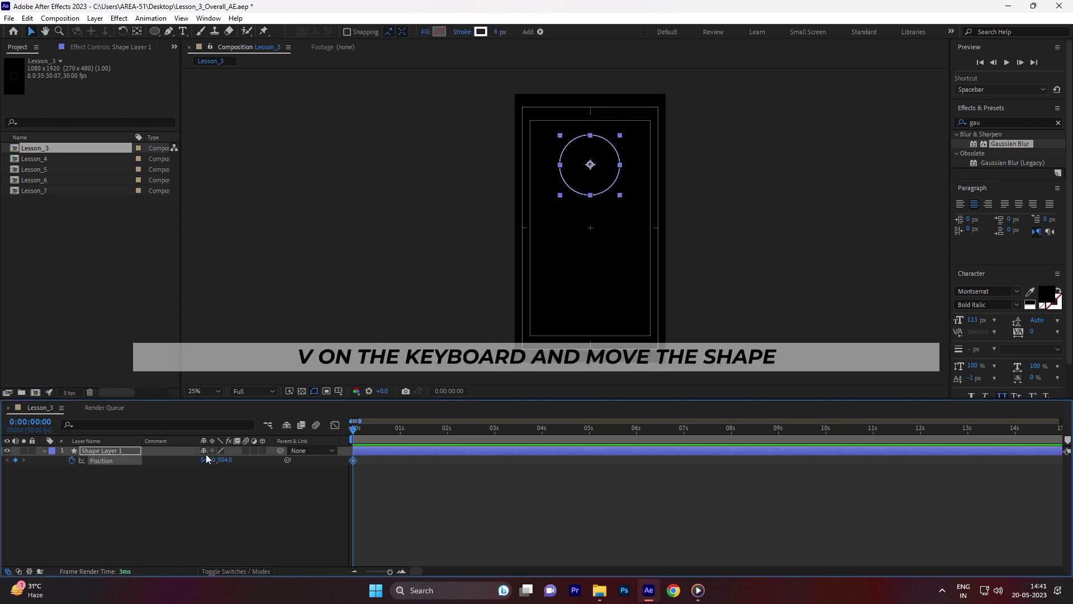
click(494, 428)
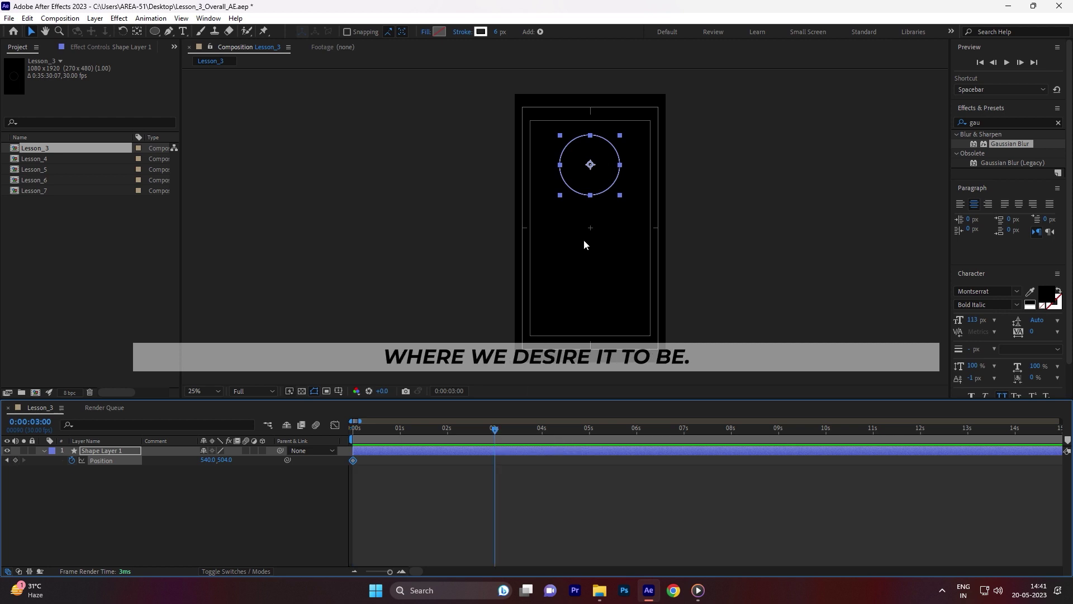
click(602, 177)
drag(602, 178, 610, 295)
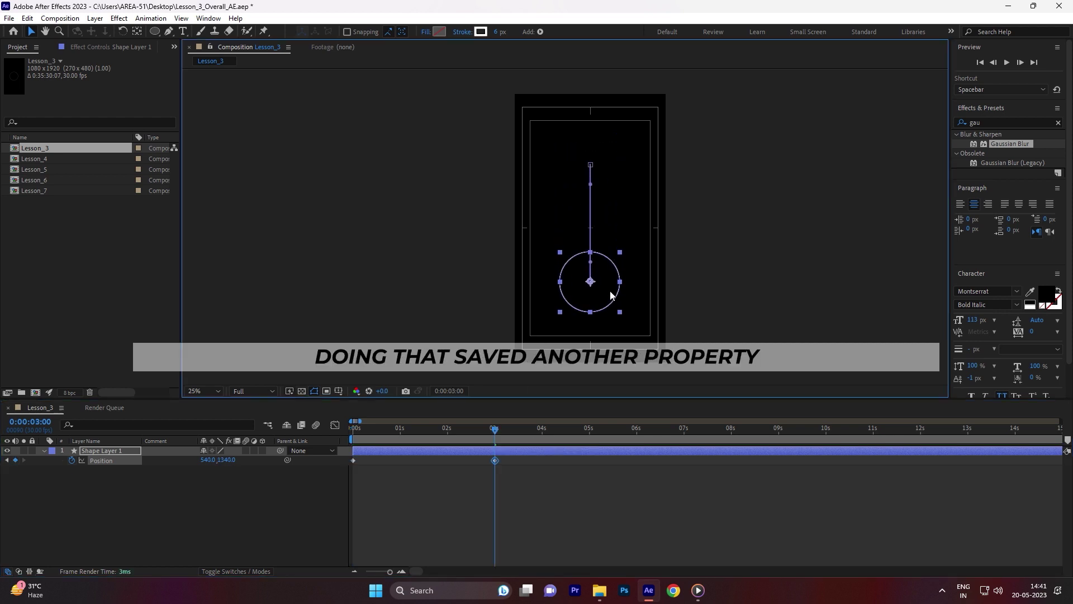
drag(522, 479, 333, 451)
- Preview from the start, set the work area end at 3 seconds, and preview again
click(518, 480)
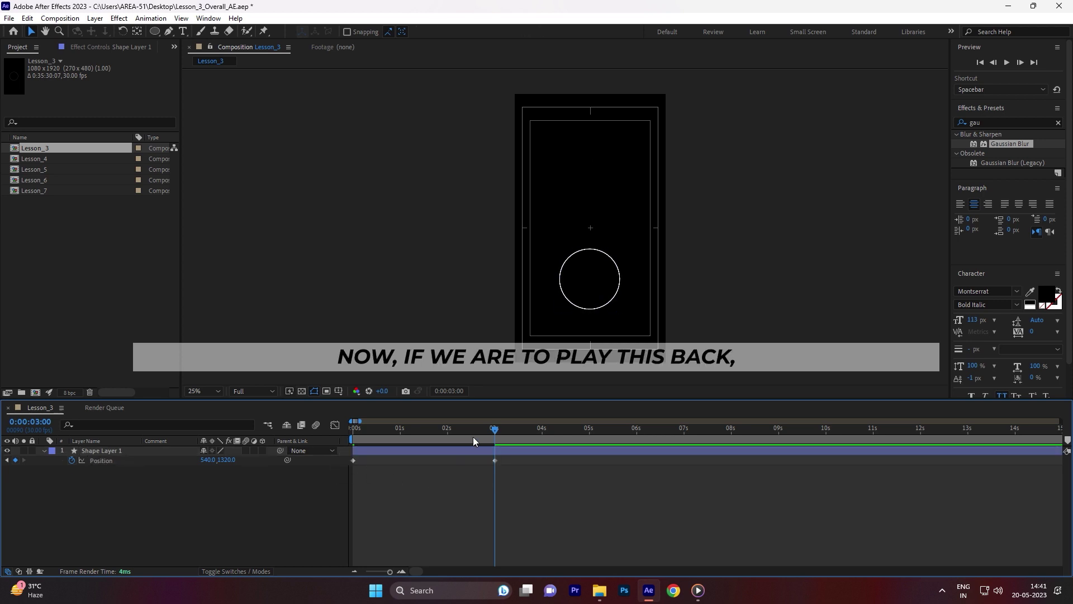
drag(473, 437, 347, 431)
key(space)
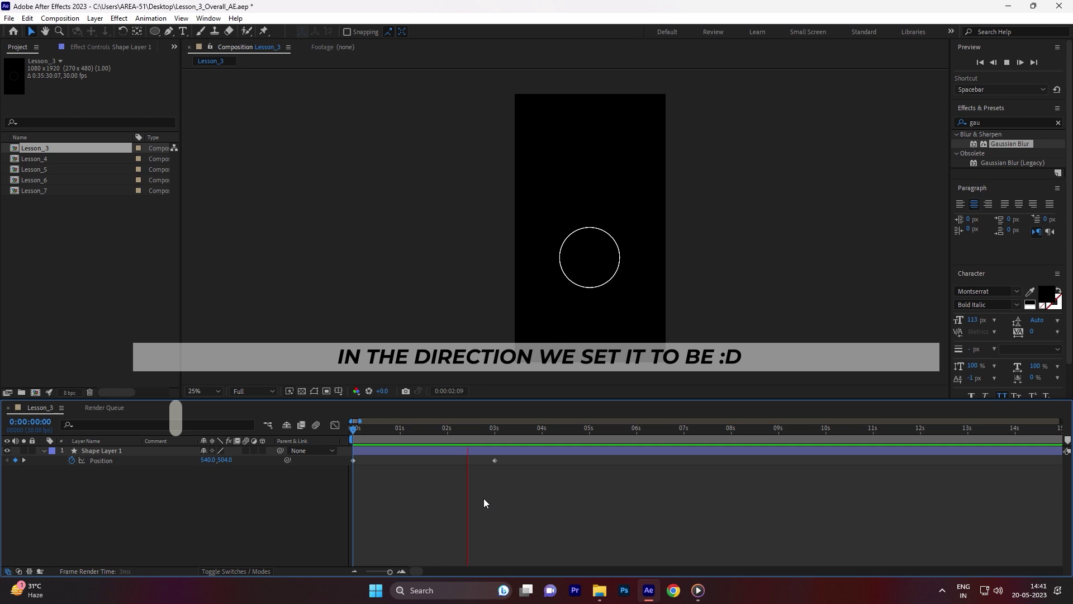
key(space)
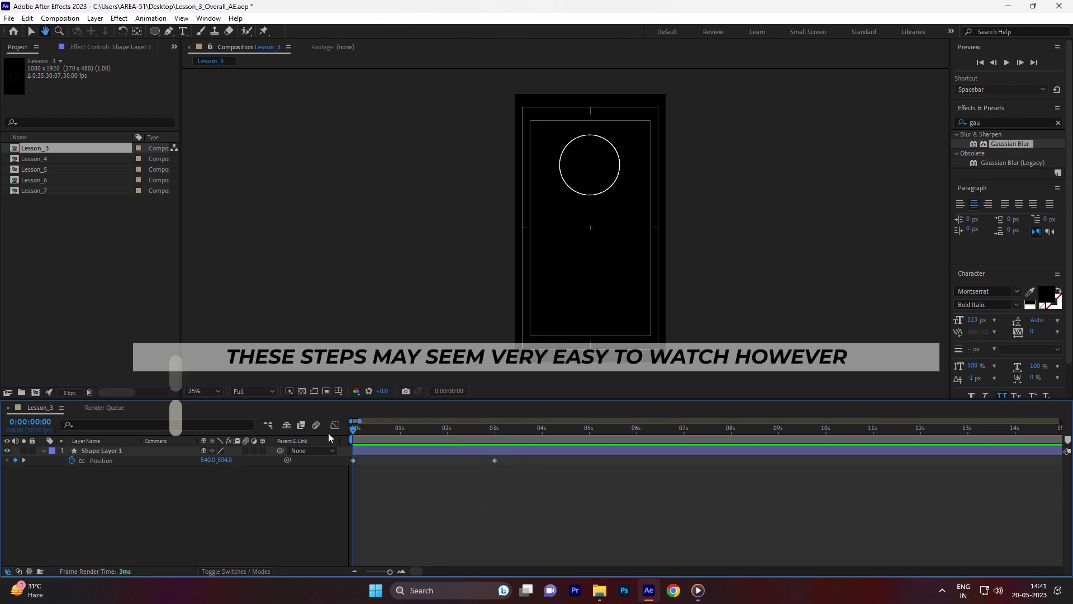
click(495, 430)
key(n)
key(space)
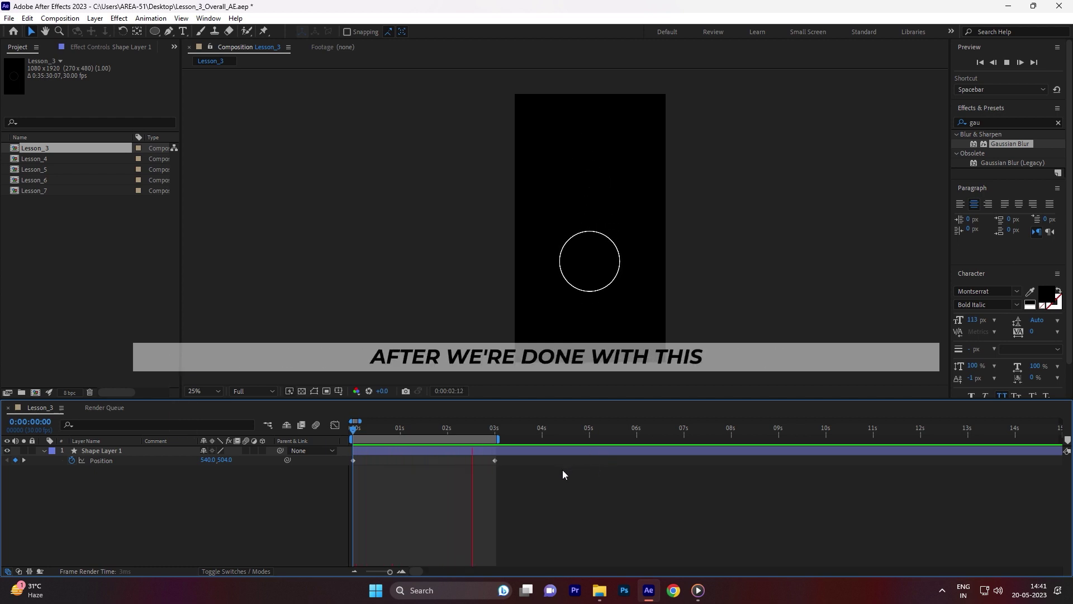
click(384, 431)
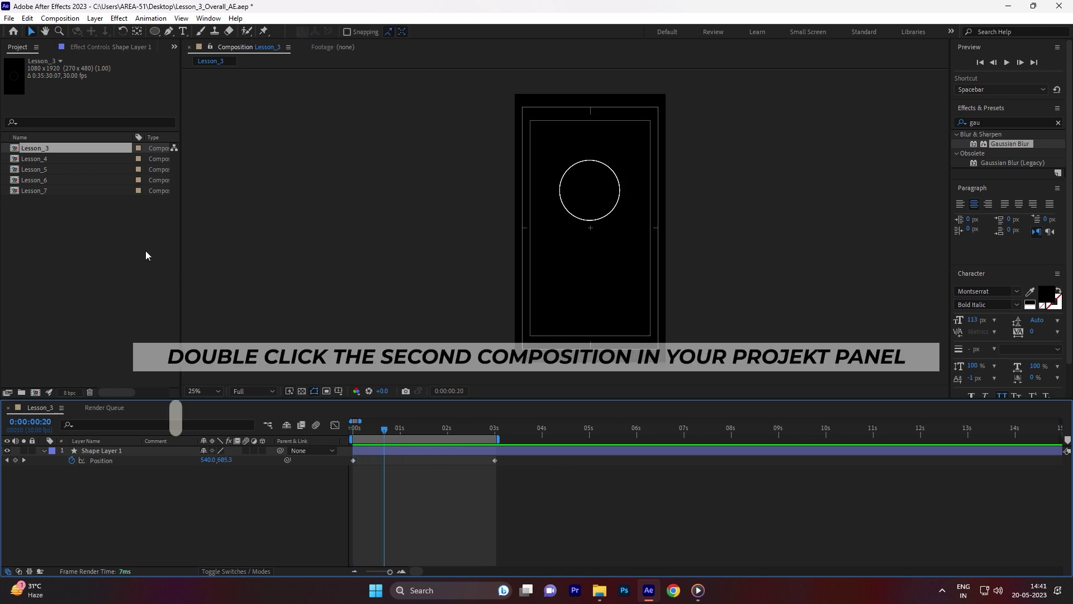
- Open Lesson_4 and set starting Scale and Position keyframes on the circle's layer
double_click(42, 159)
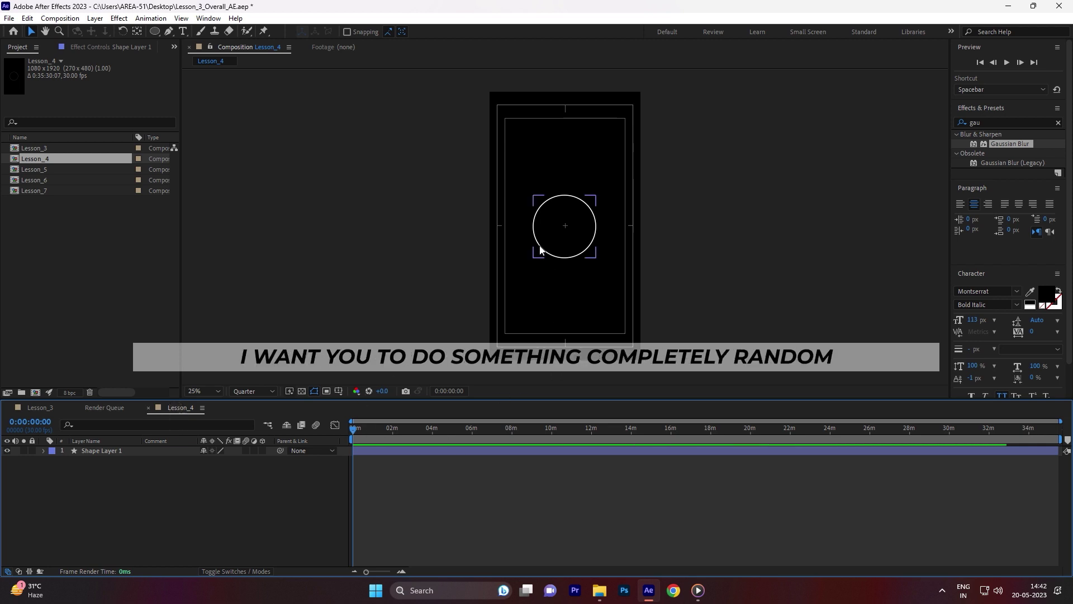
click(539, 250)
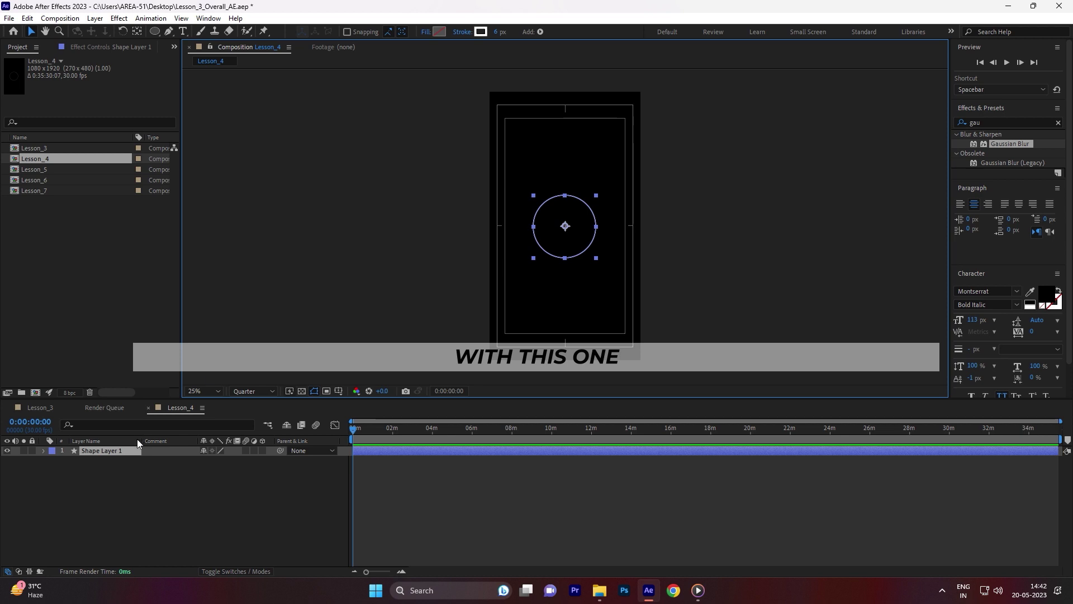
key(s)
key(s)
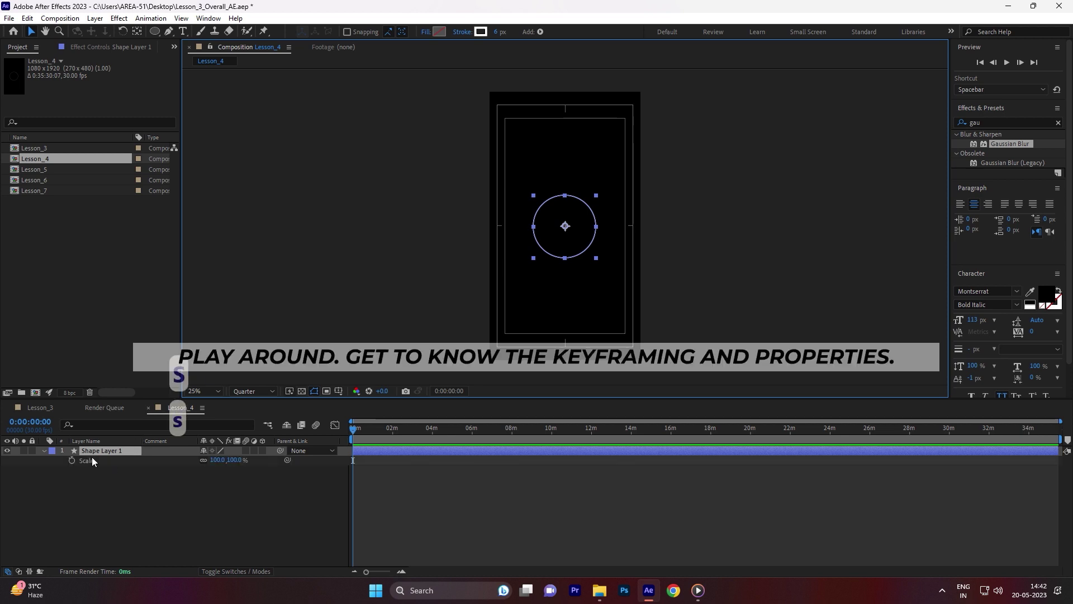
key(shift+p)
click(71, 469)
click(71, 460)
- At 0:00:03:00, drag the circle up from 540,960 to 540,420
click(372, 467)
key(space)
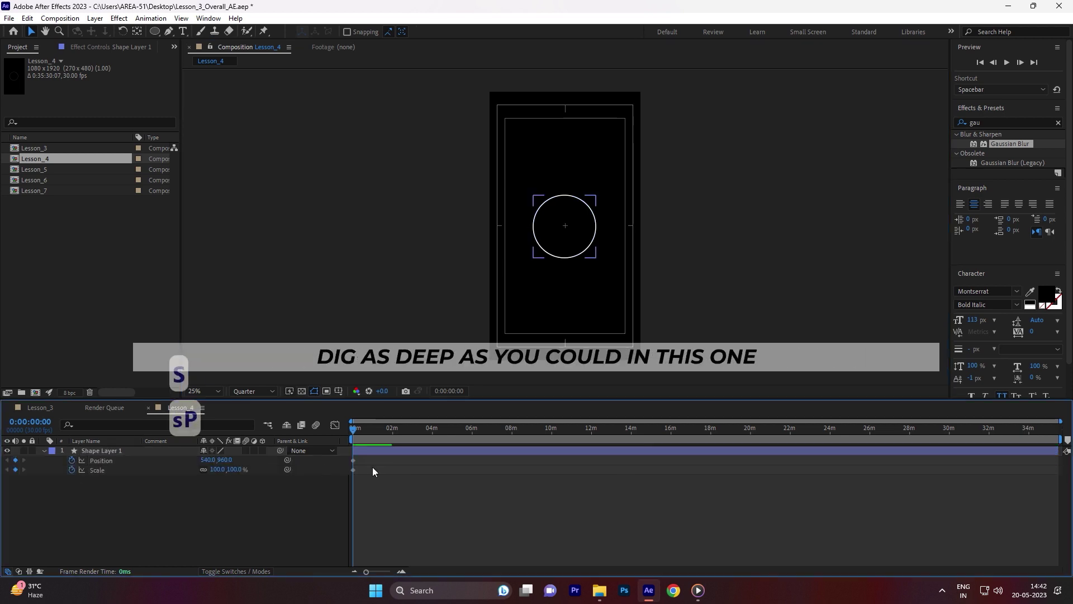
scroll(364, 471, up, 5)
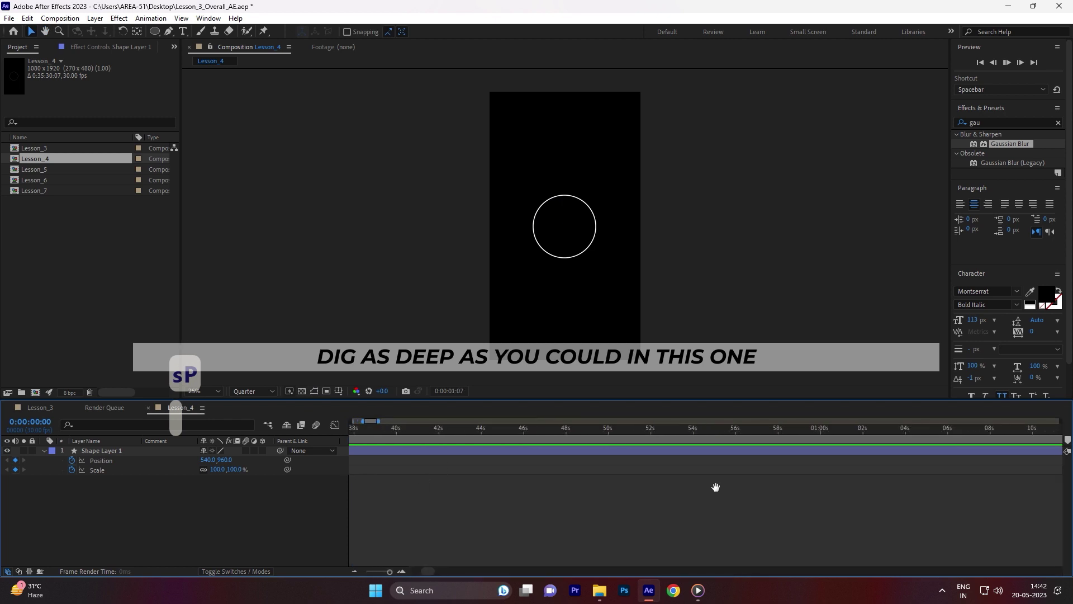
scroll(413, 456, up, 2)
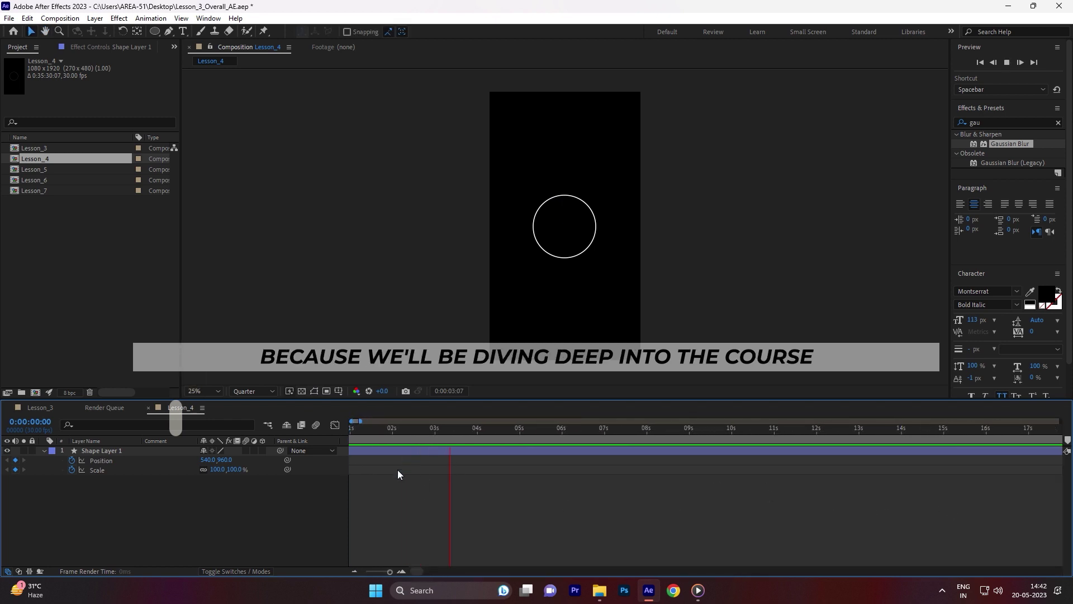
key(space)
drag(512, 430, 481, 439)
key(v)
click(593, 212)
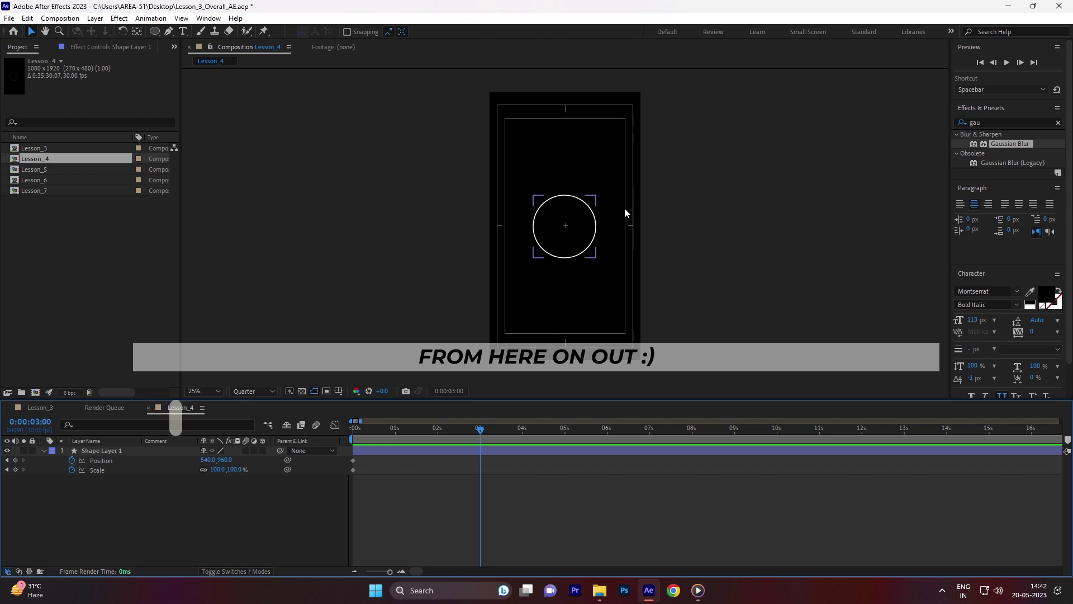
drag(585, 245, 596, 173)
click(452, 475)
click(497, 450)
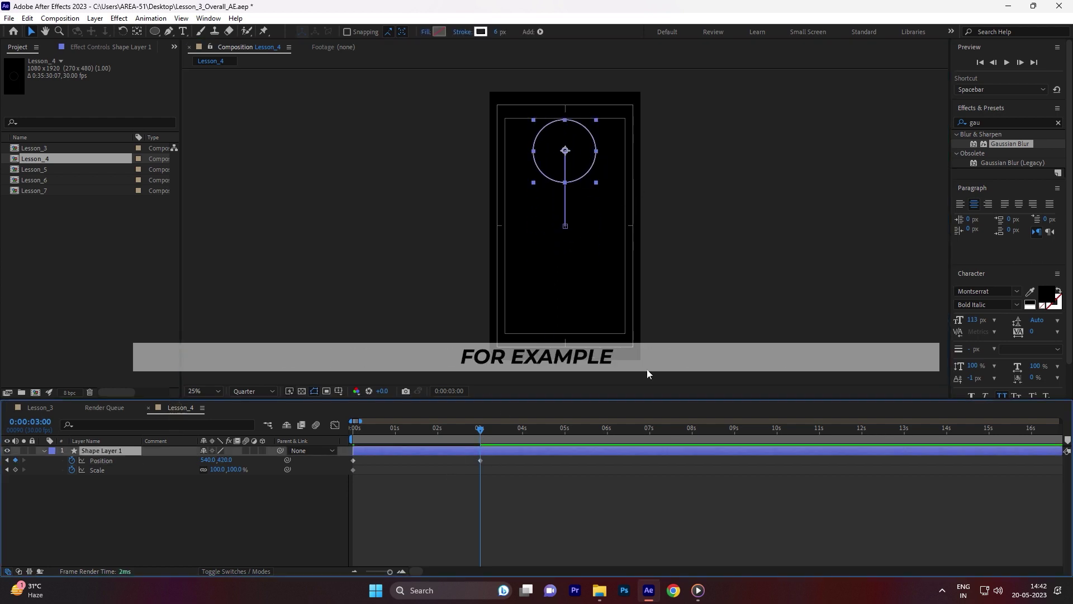
- Apply Gaussian Blur from Effects & Presets to Lesson_4's Shape Layer 1
drag(1006, 144, 481, 451)
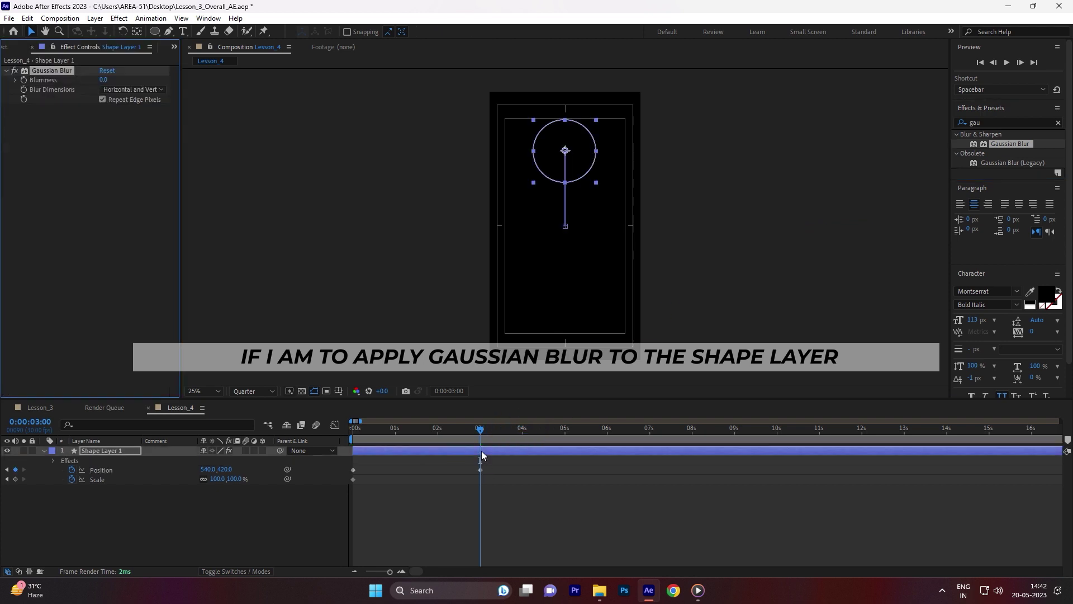
click(472, 499)
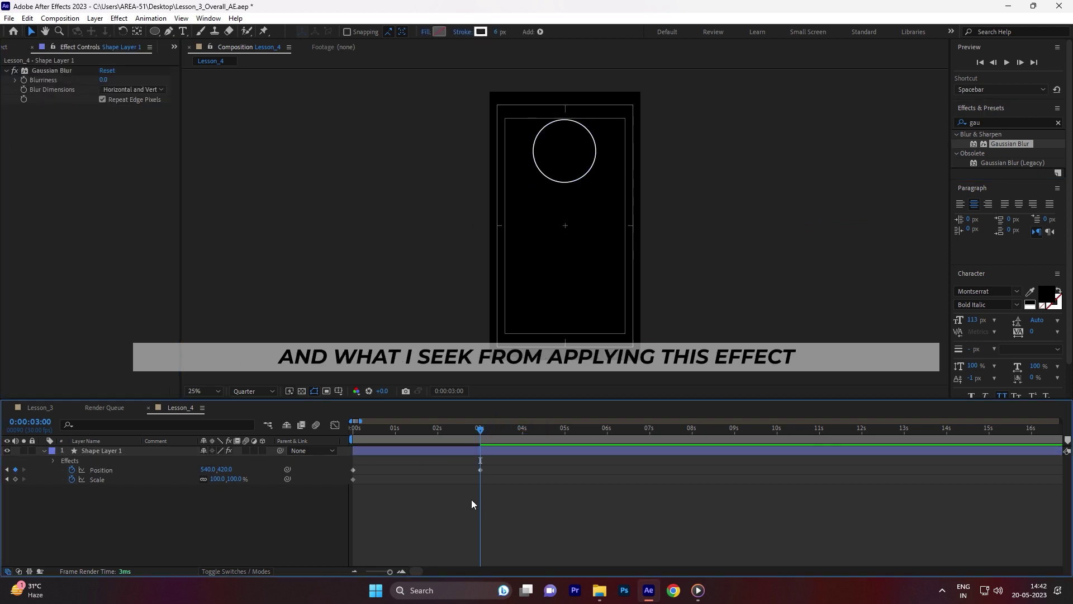
click(484, 450)
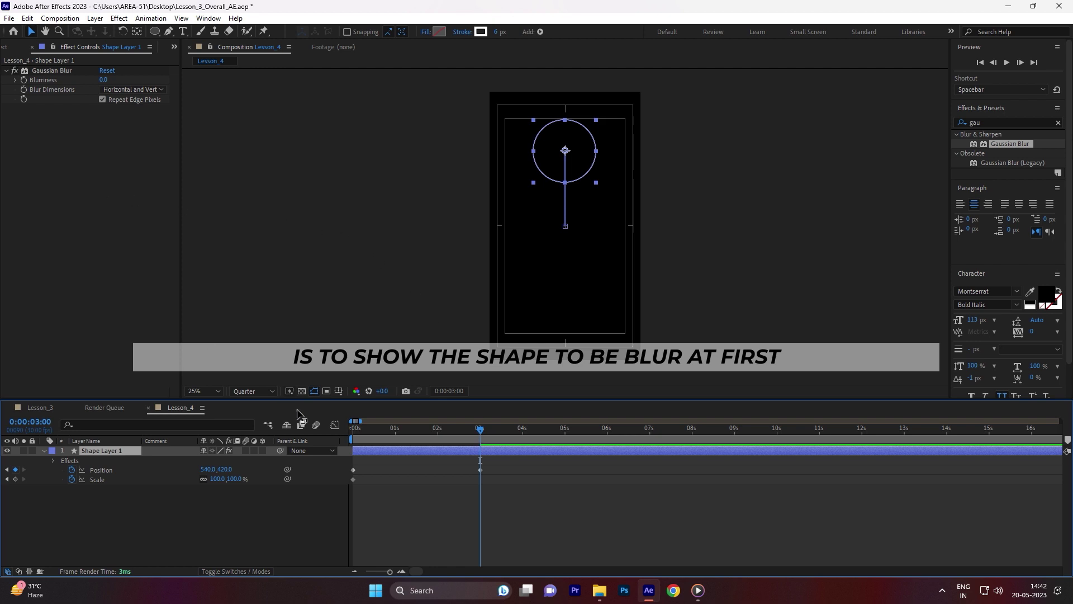
- Keyframe Blurriness at 50 at 0 seconds and 0 at 3 seconds
drag(378, 430, 355, 431)
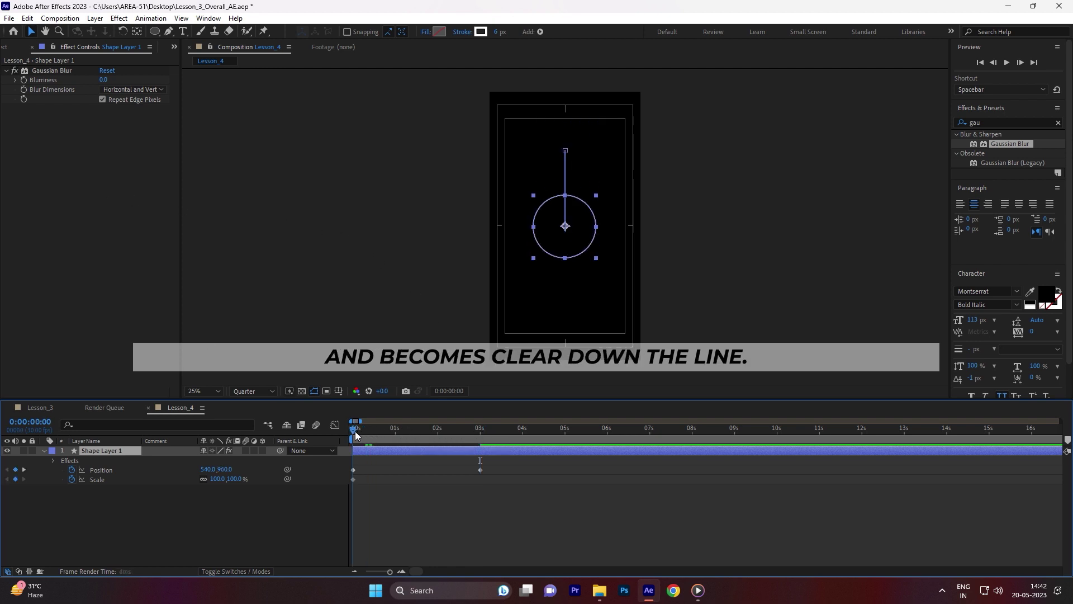
click(394, 491)
click(373, 452)
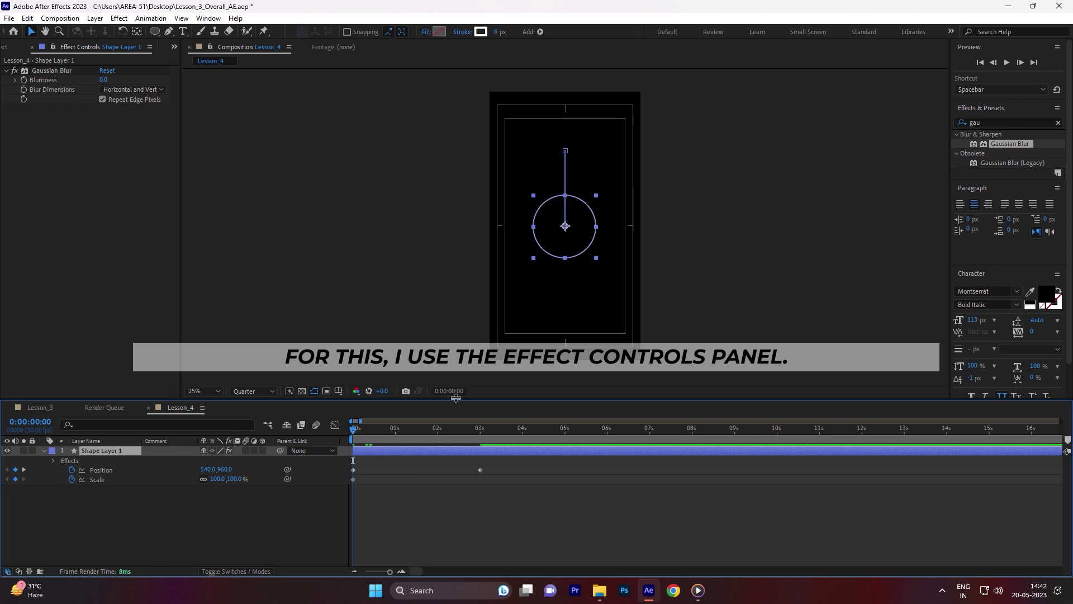
click(25, 83)
click(103, 79)
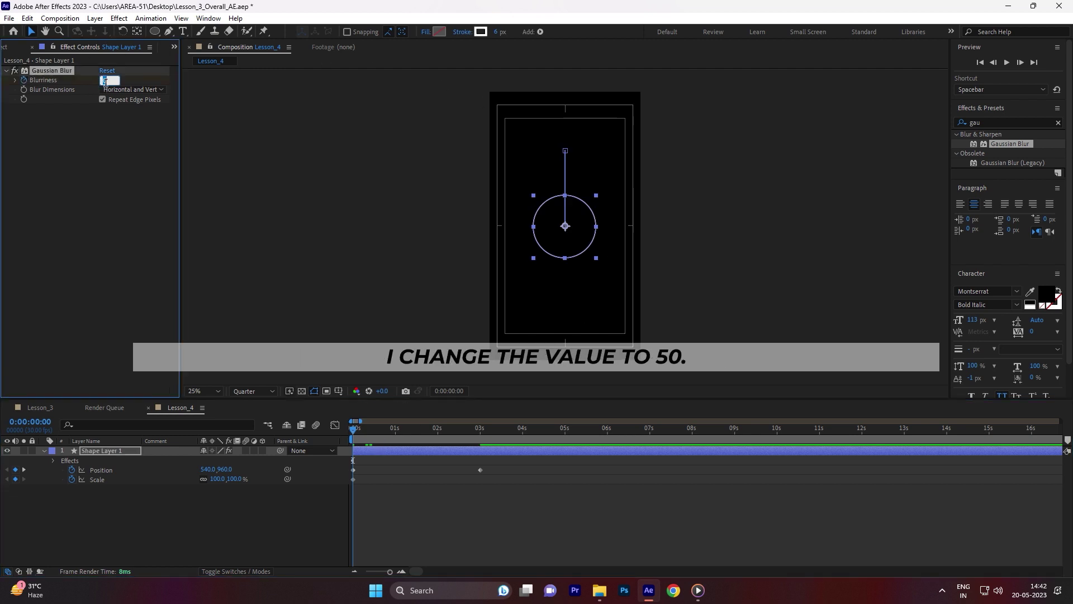
text(50)
key(Return)
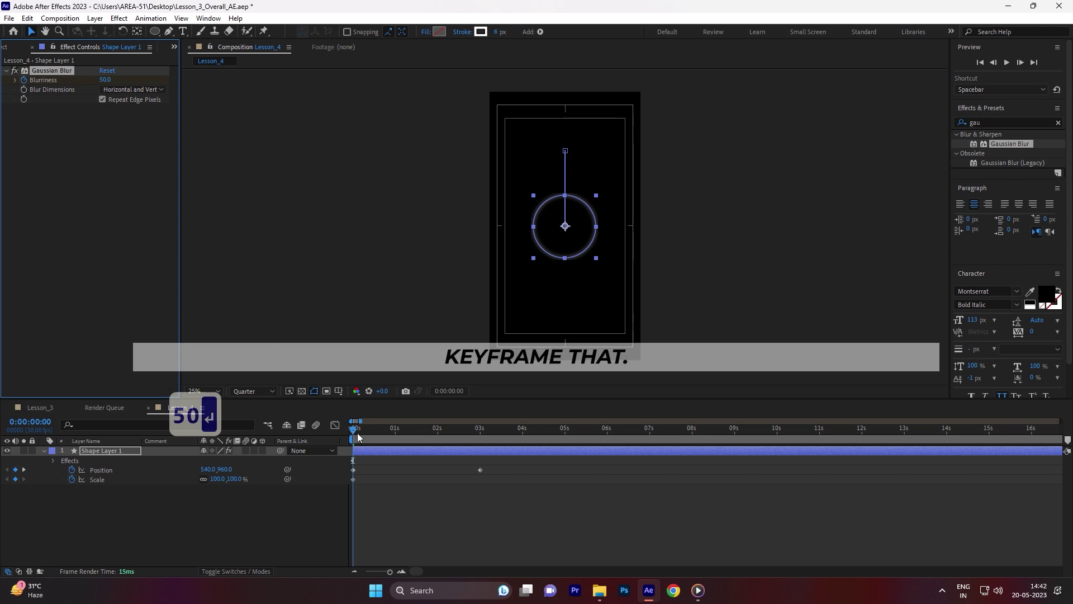
drag(357, 432, 484, 435)
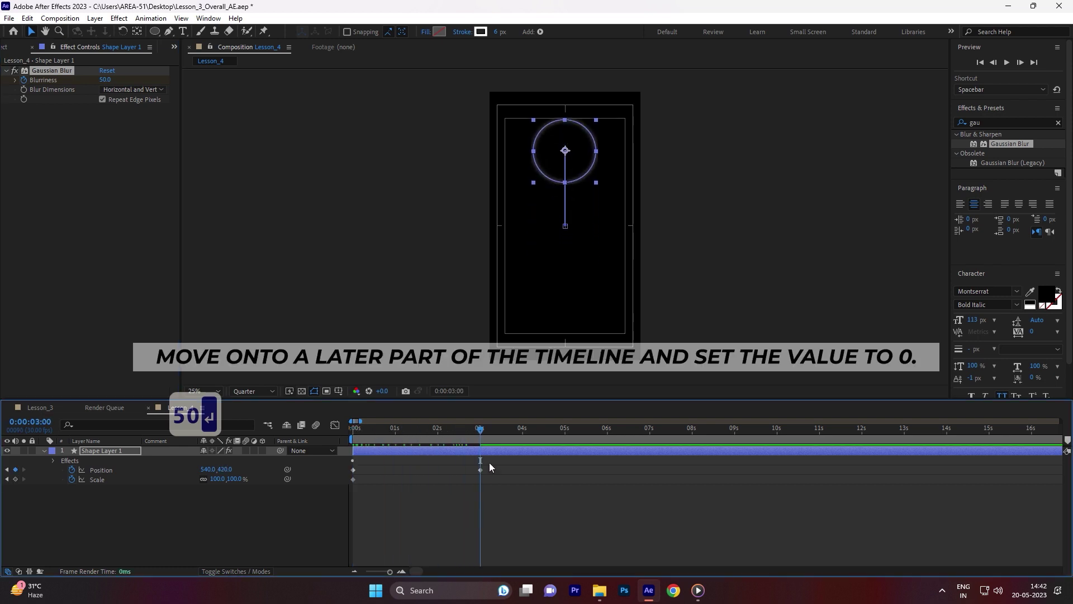
click(104, 79)
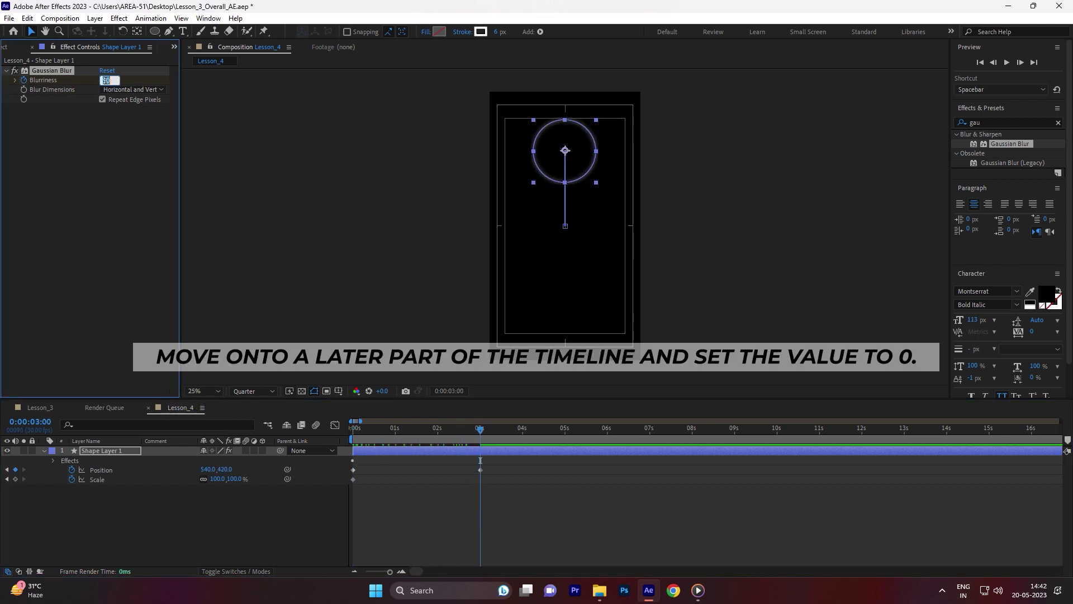
text(0)
key(Return)
- Preview the blur animation from the start, then move the playhead past 3 seconds
drag(480, 428, 367, 433)
key(Home)
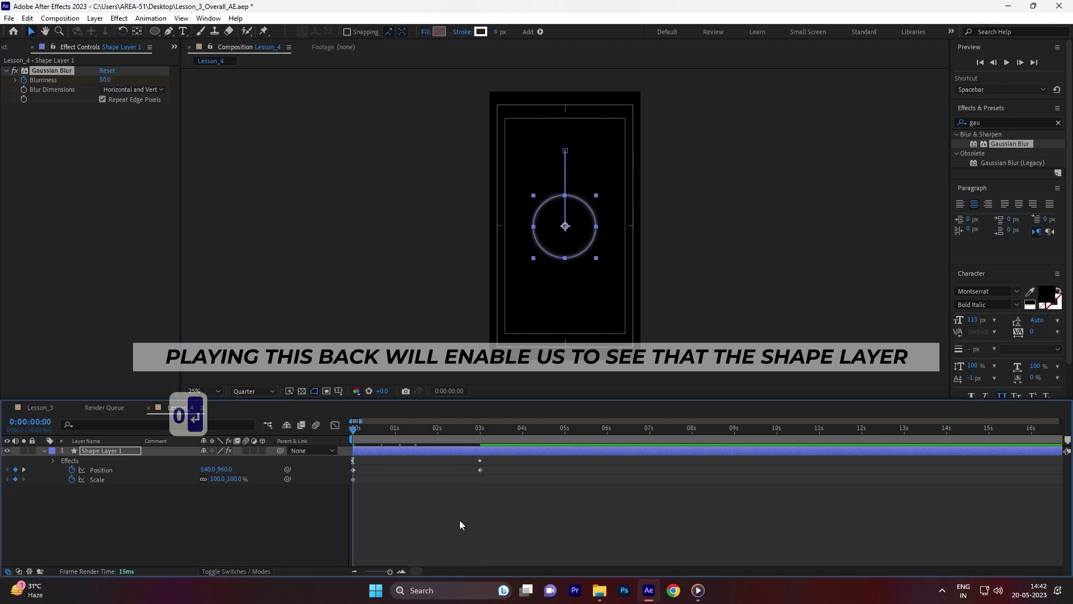
click(459, 520)
scroll(546, 217, up, 1)
drag(553, 254, 554, 294)
key(KP_0)
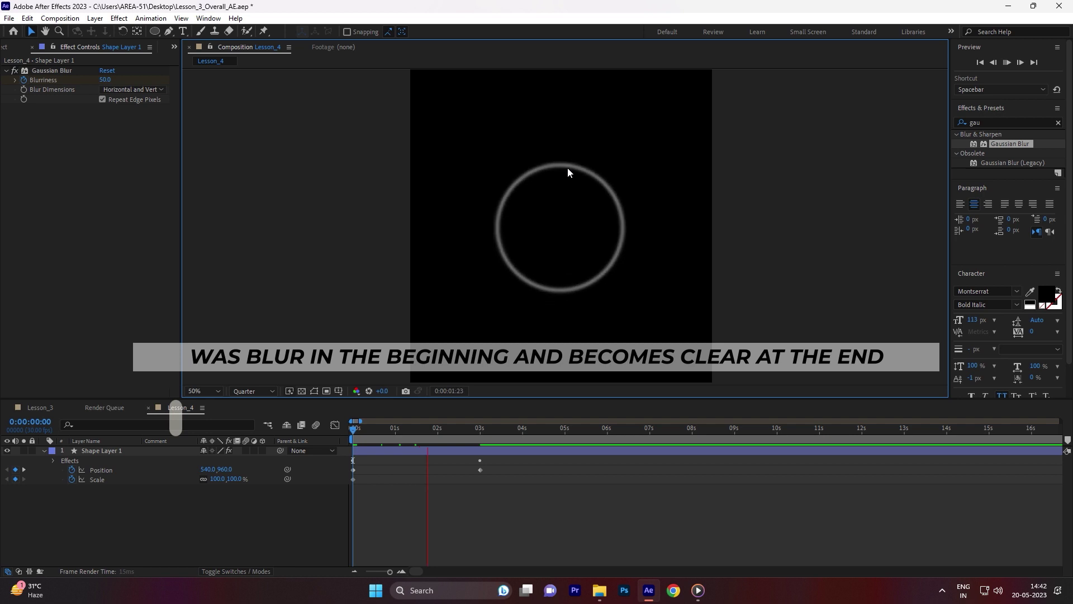
key(space)
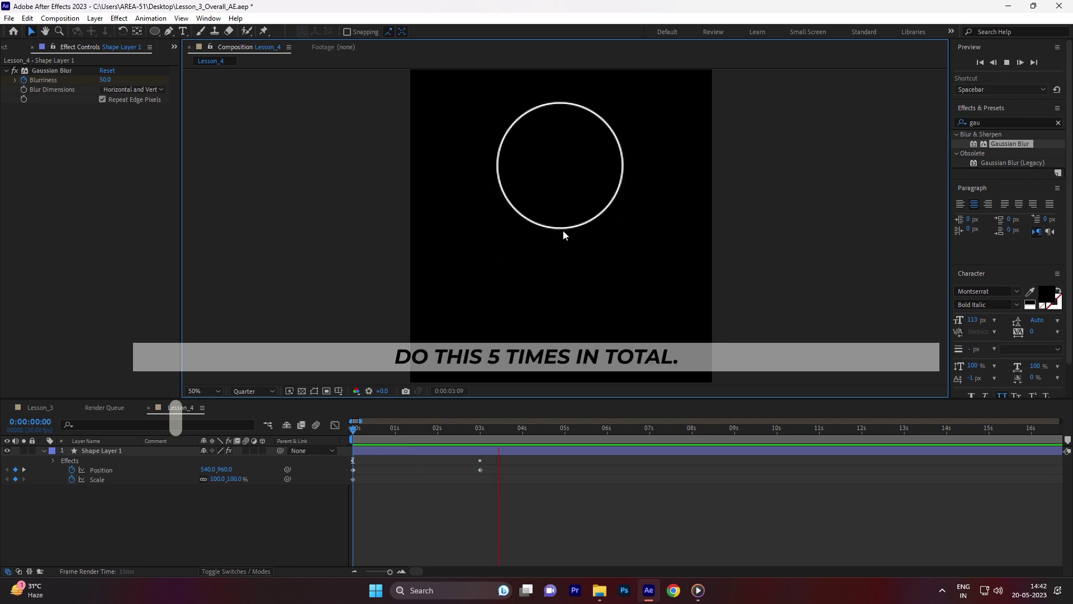
scroll(562, 229, down, 2)
drag(506, 431, 599, 433)
- Drag the circle lower, undo the too-low move, and raise Blurriness to 64
click(532, 445)
scroll(564, 241, up, 1)
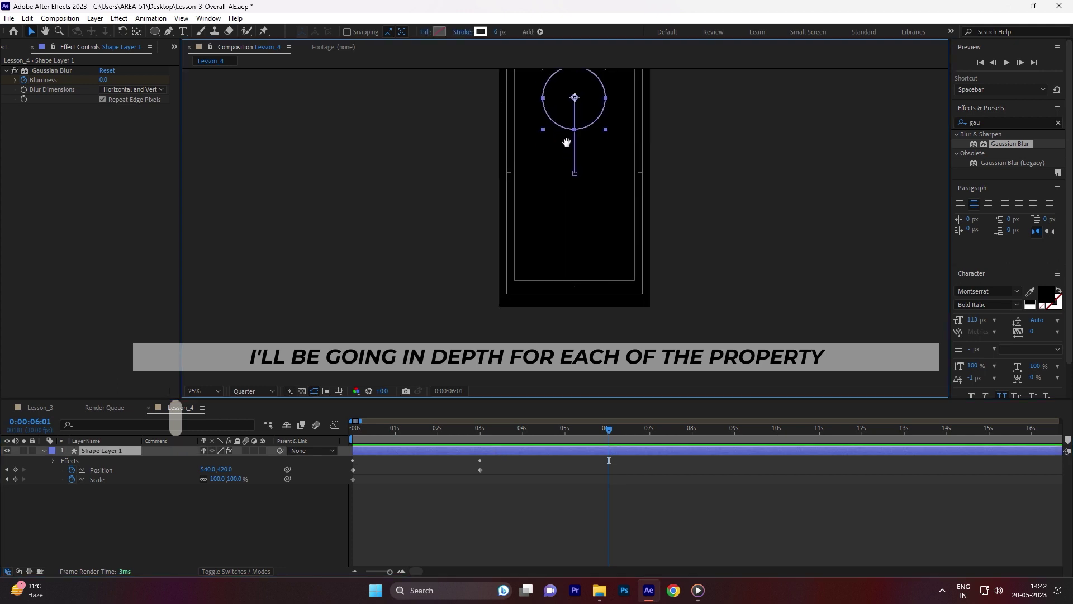
drag(595, 109, 598, 248)
key(ctrl+z)
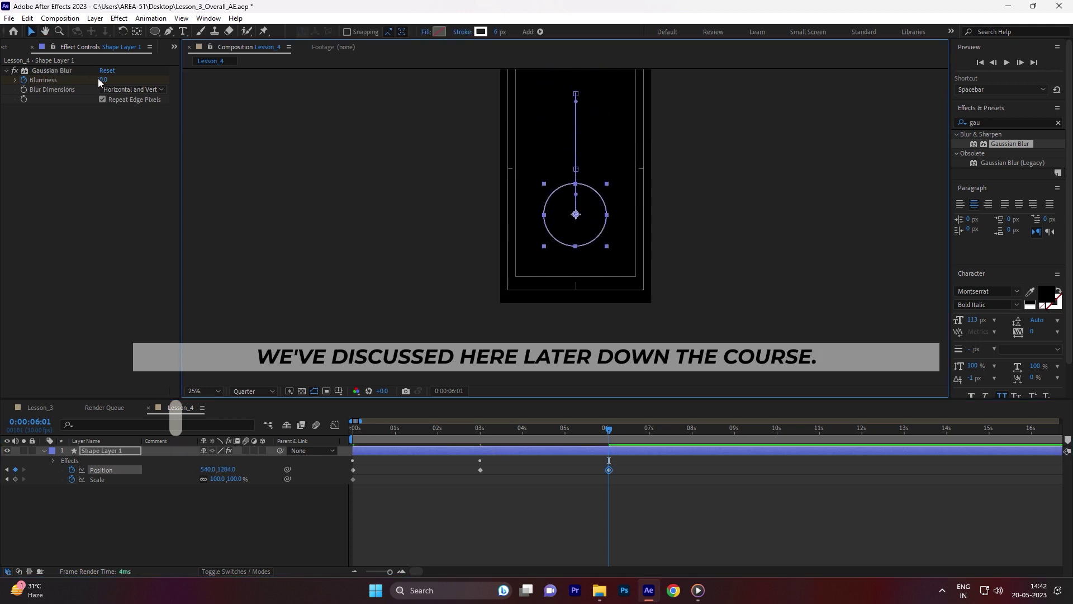
drag(103, 79, 183, 83)
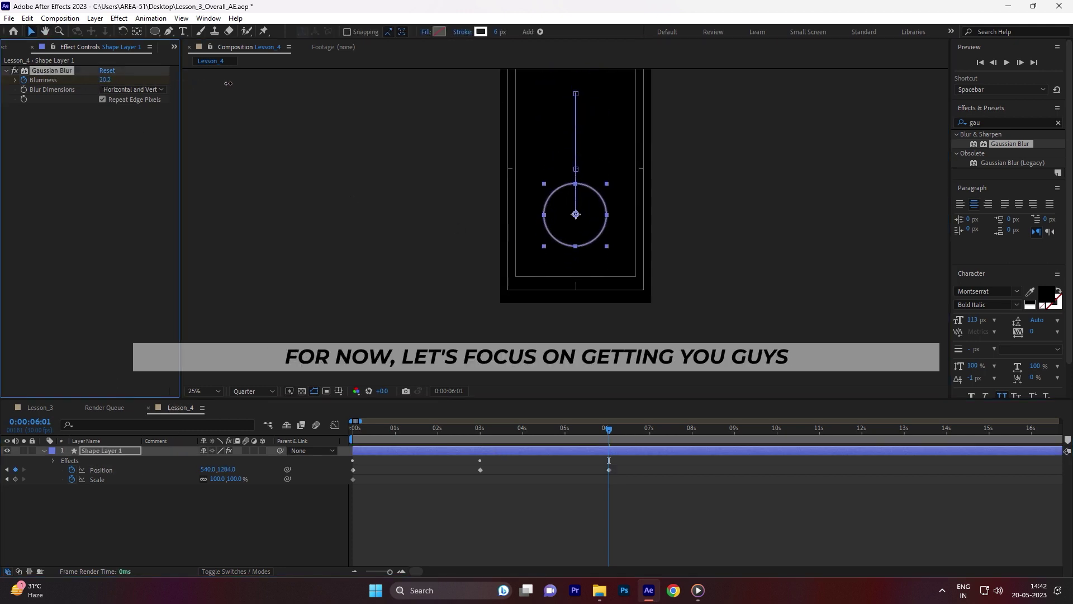
- Preview, check the 3- and 6-second marks, and shrink the circle to 46% scale
click(545, 431)
key(Home)
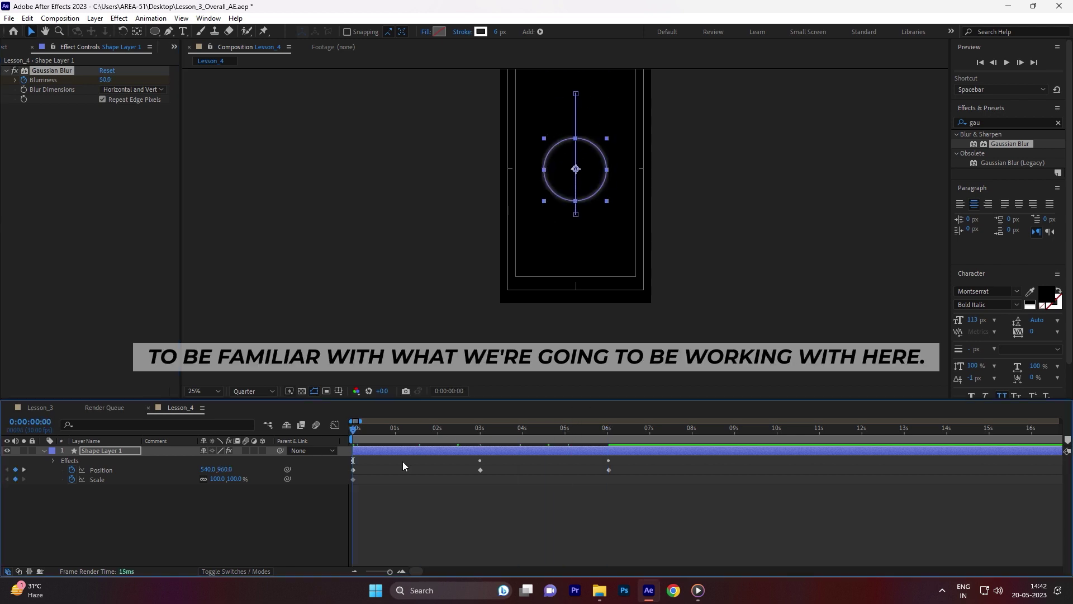
key(space)
click(479, 429)
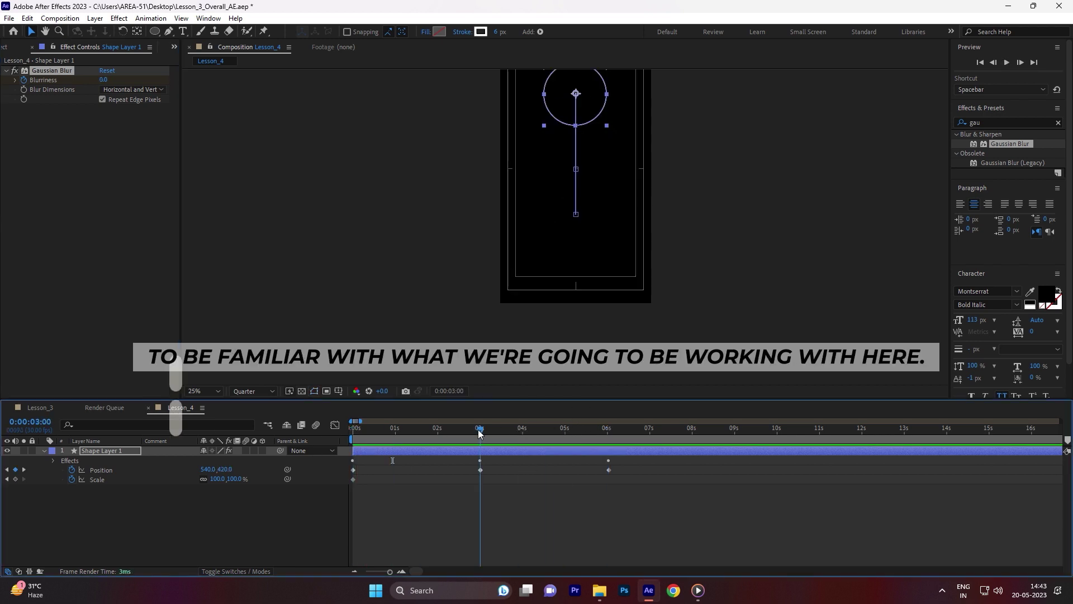
click(608, 430)
drag(215, 480, 183, 475)
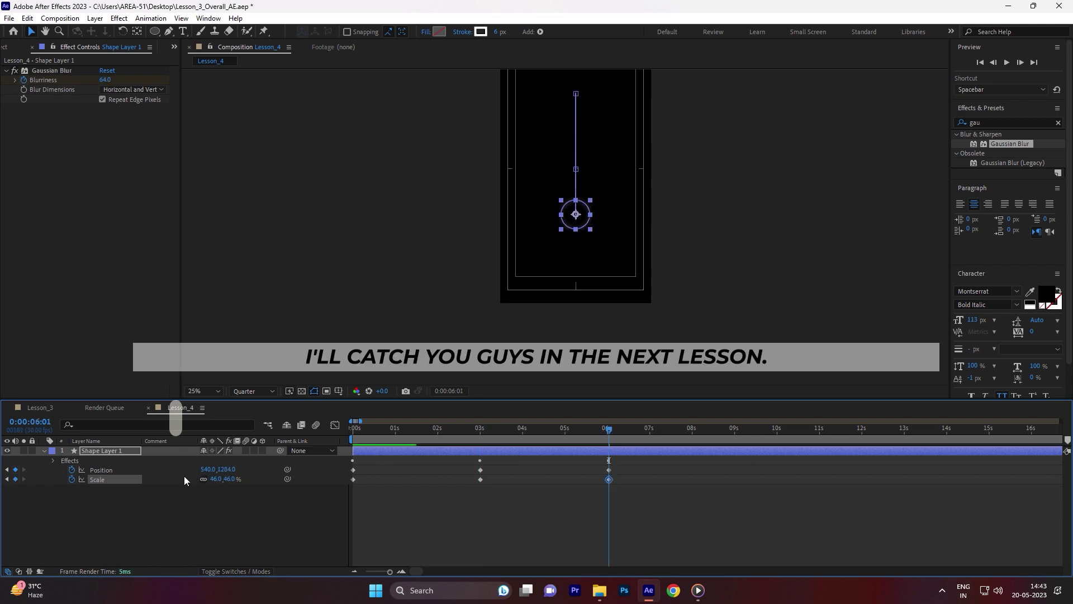